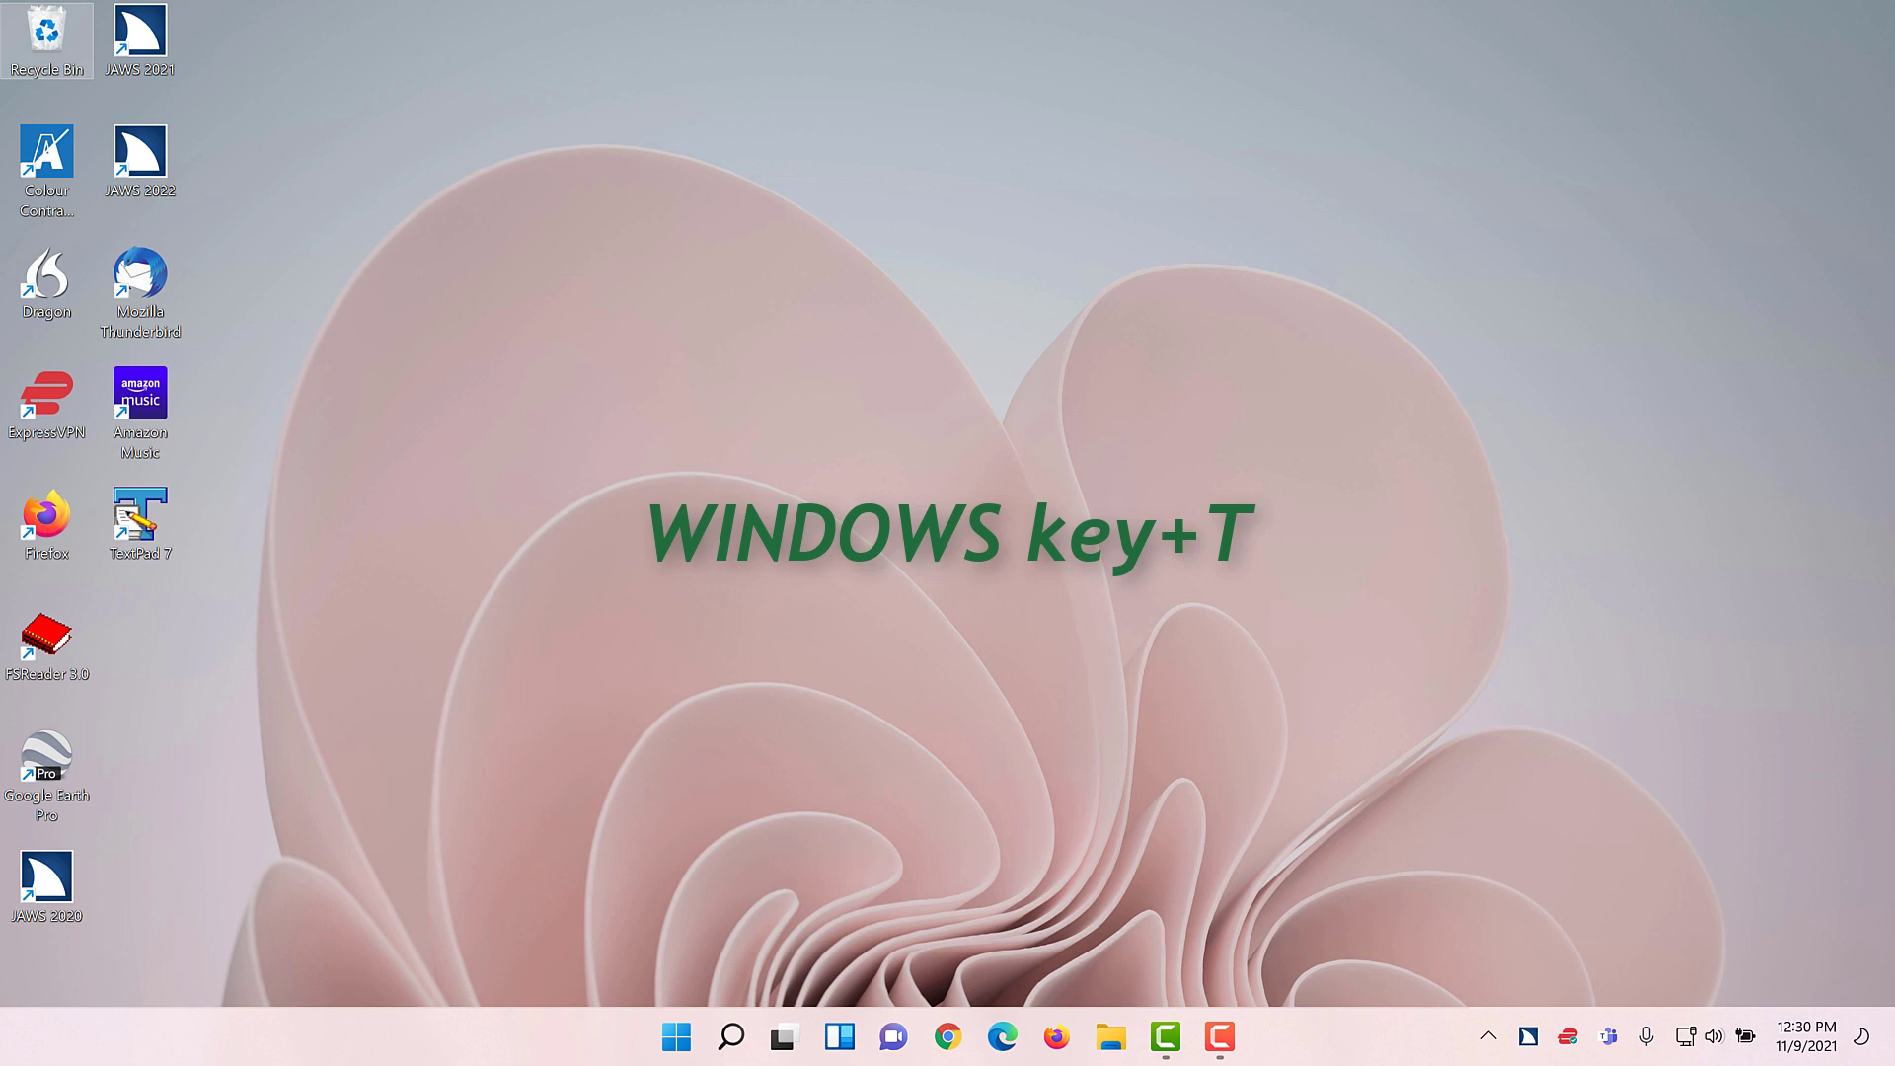
Step: Focus the taskbar with Win+T and cycle through Edge, Firefox, File Explorer, Camtasia and back to Chrome
key("super+t")
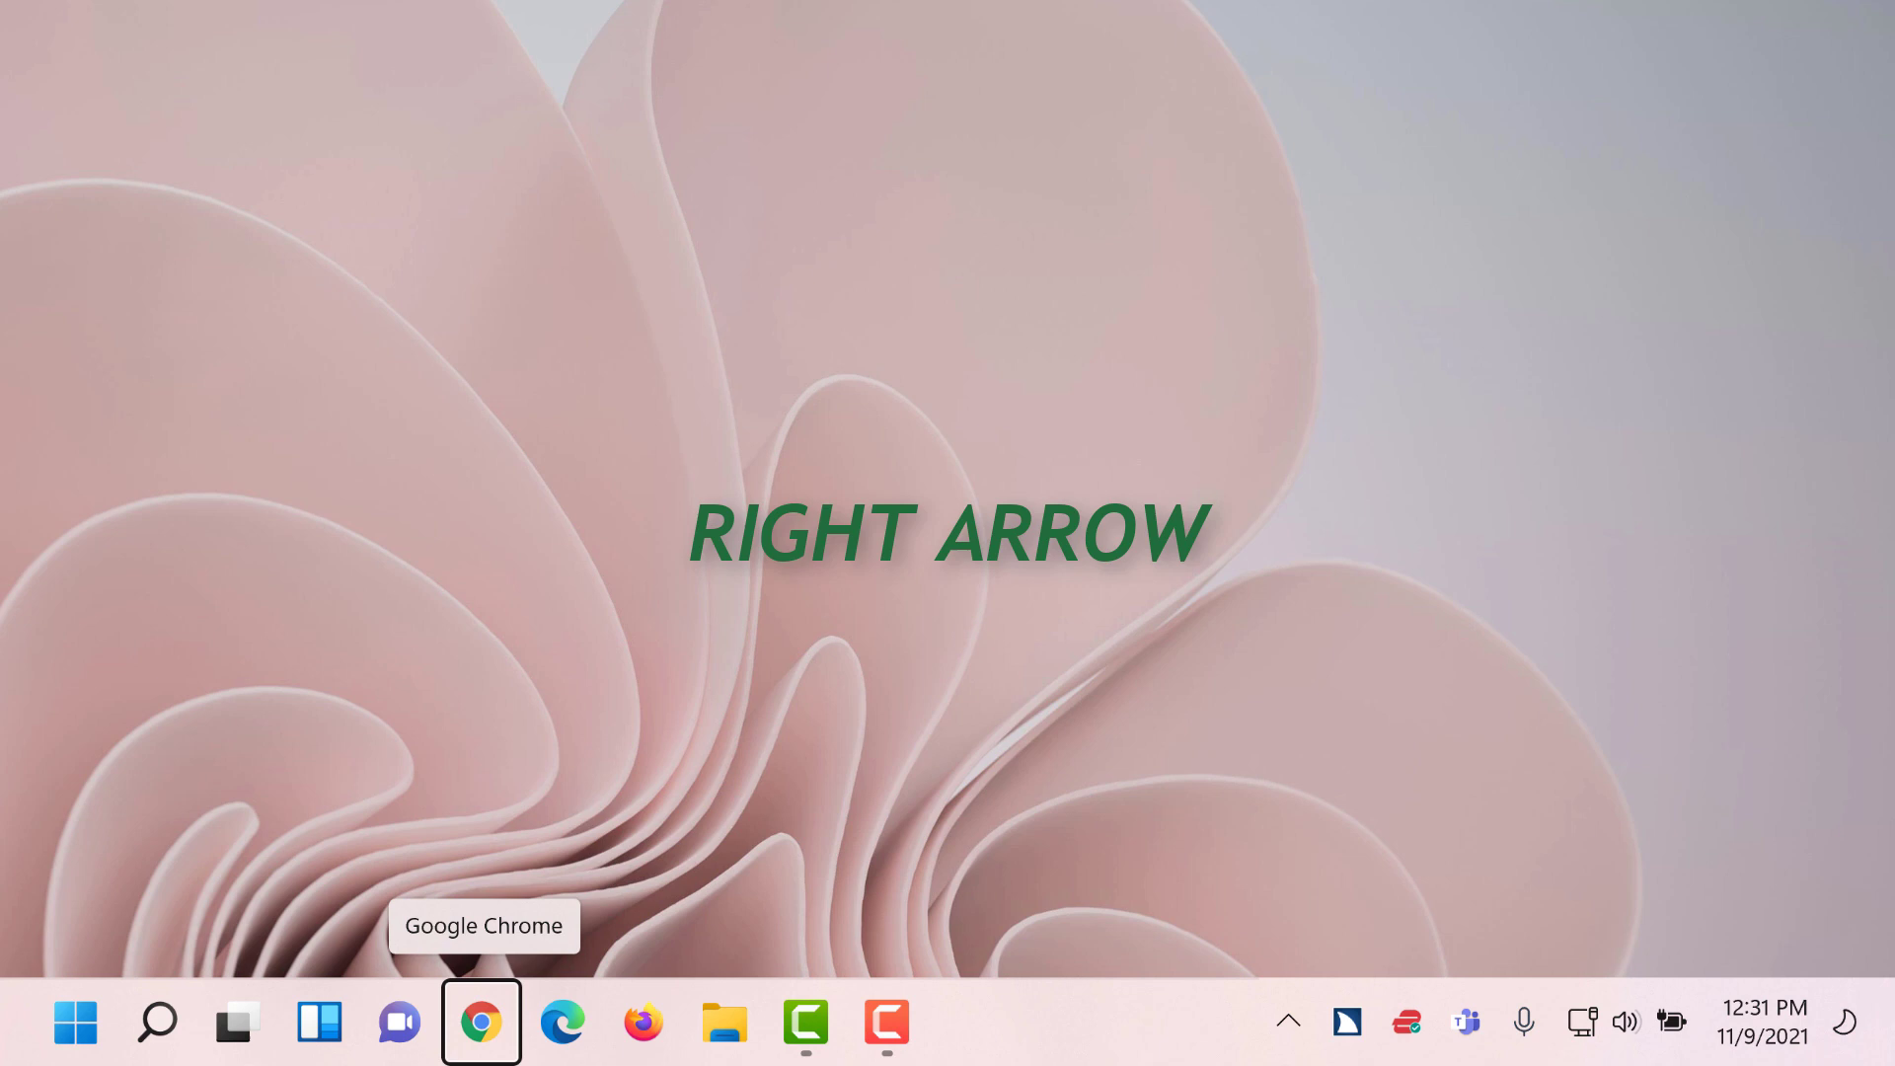
key("Right")
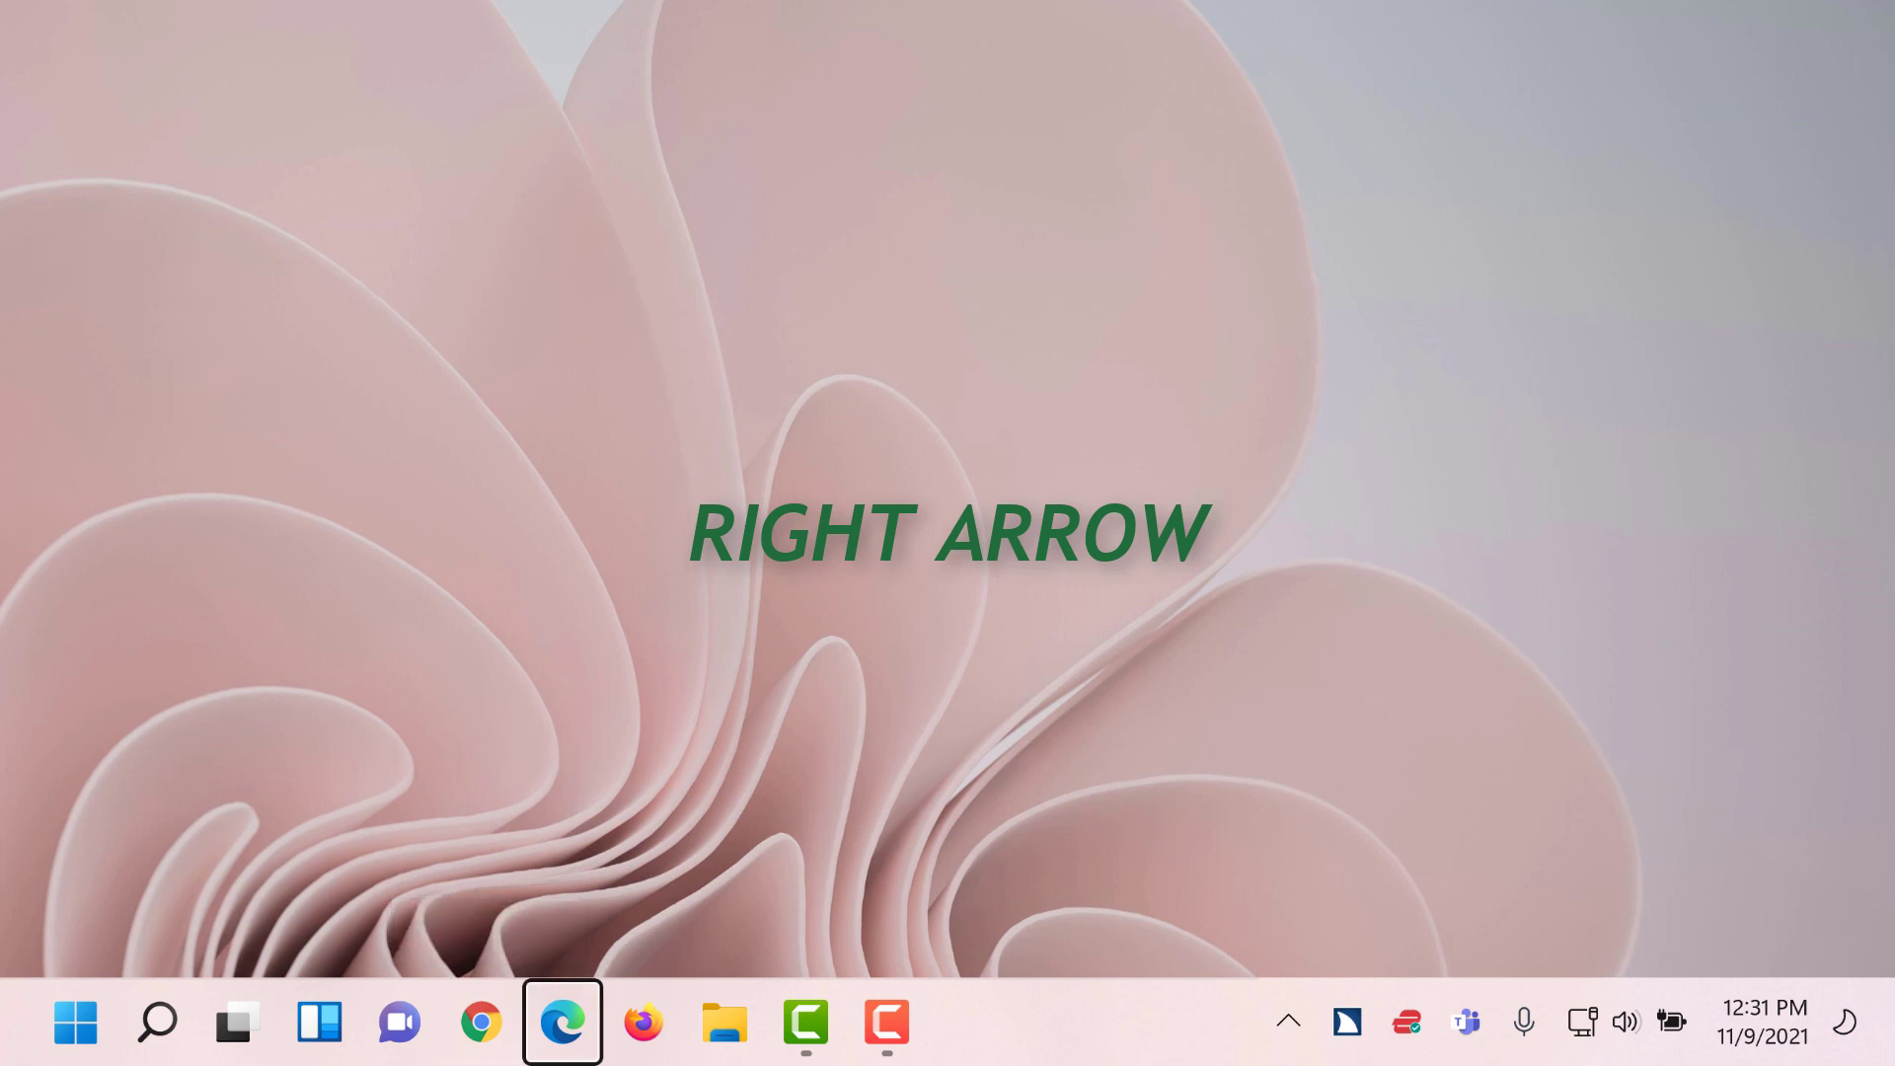
key("Right")
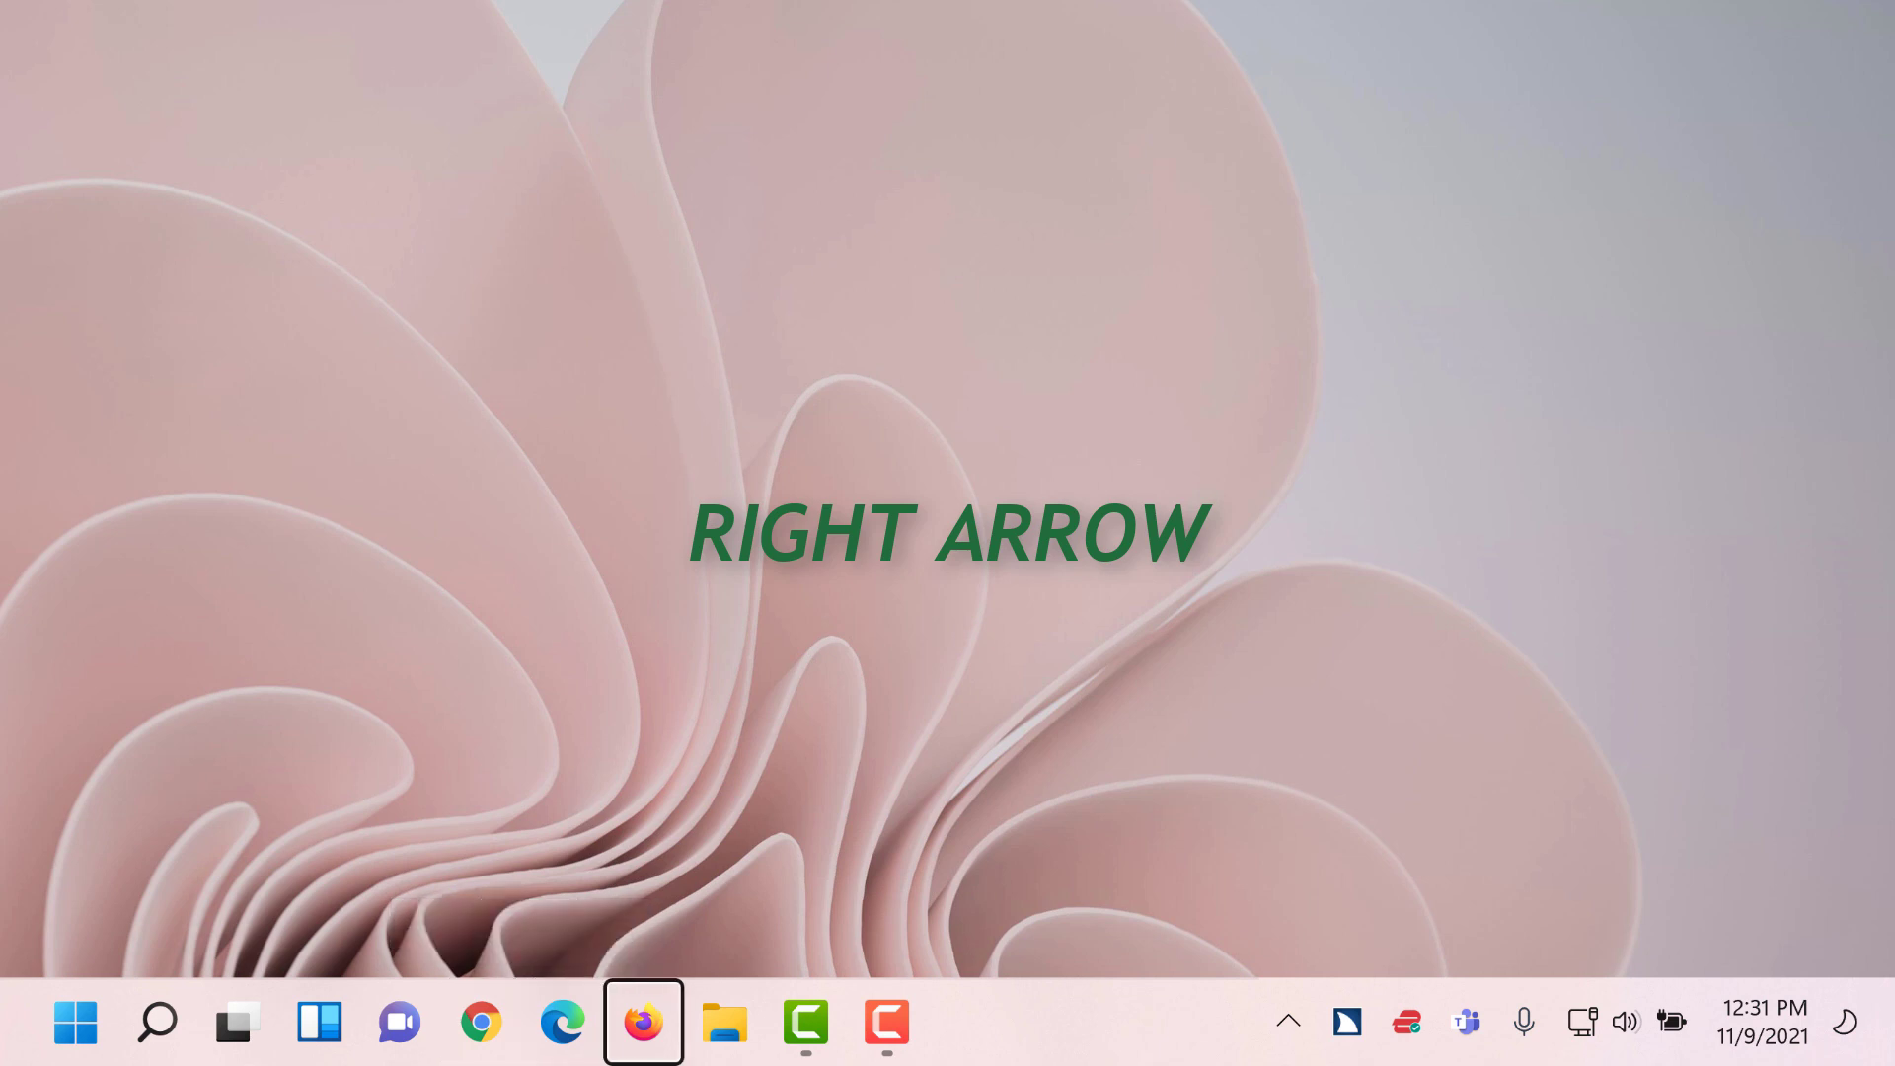
key("Right")
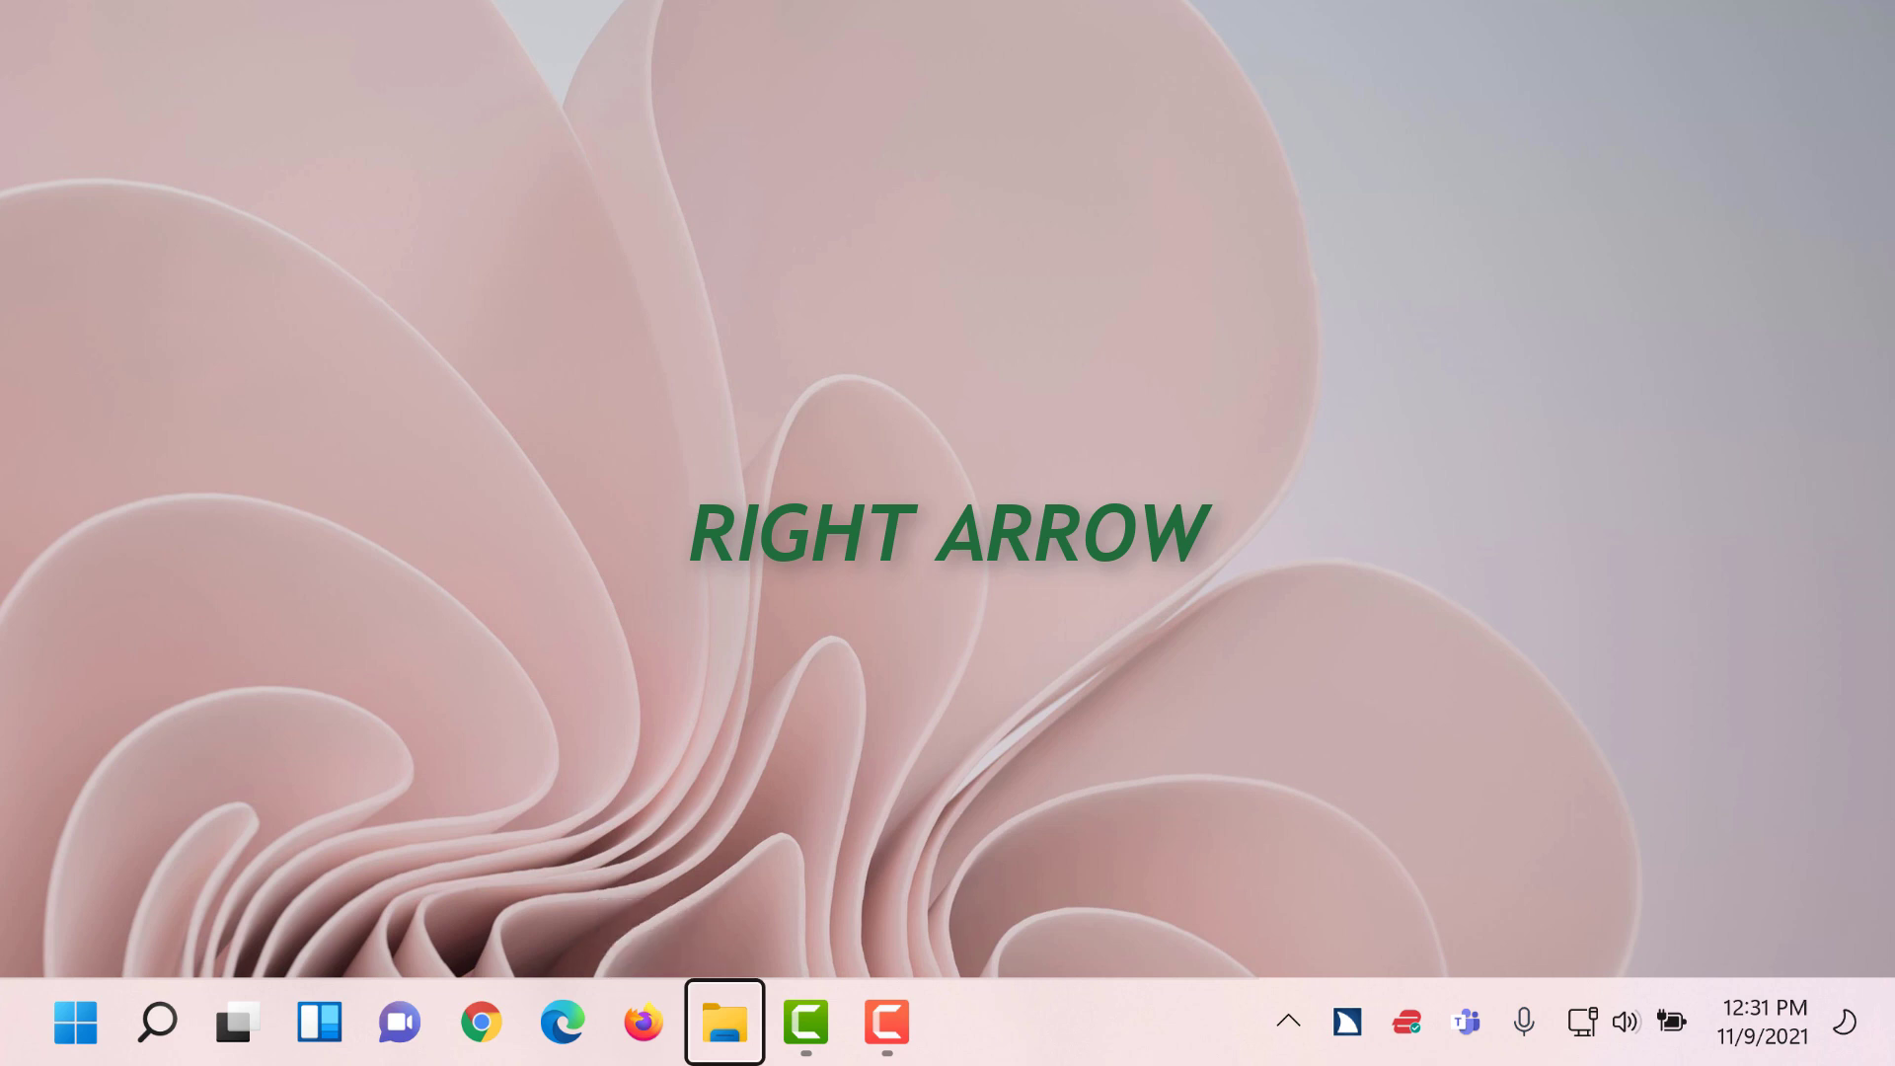
key("Right")
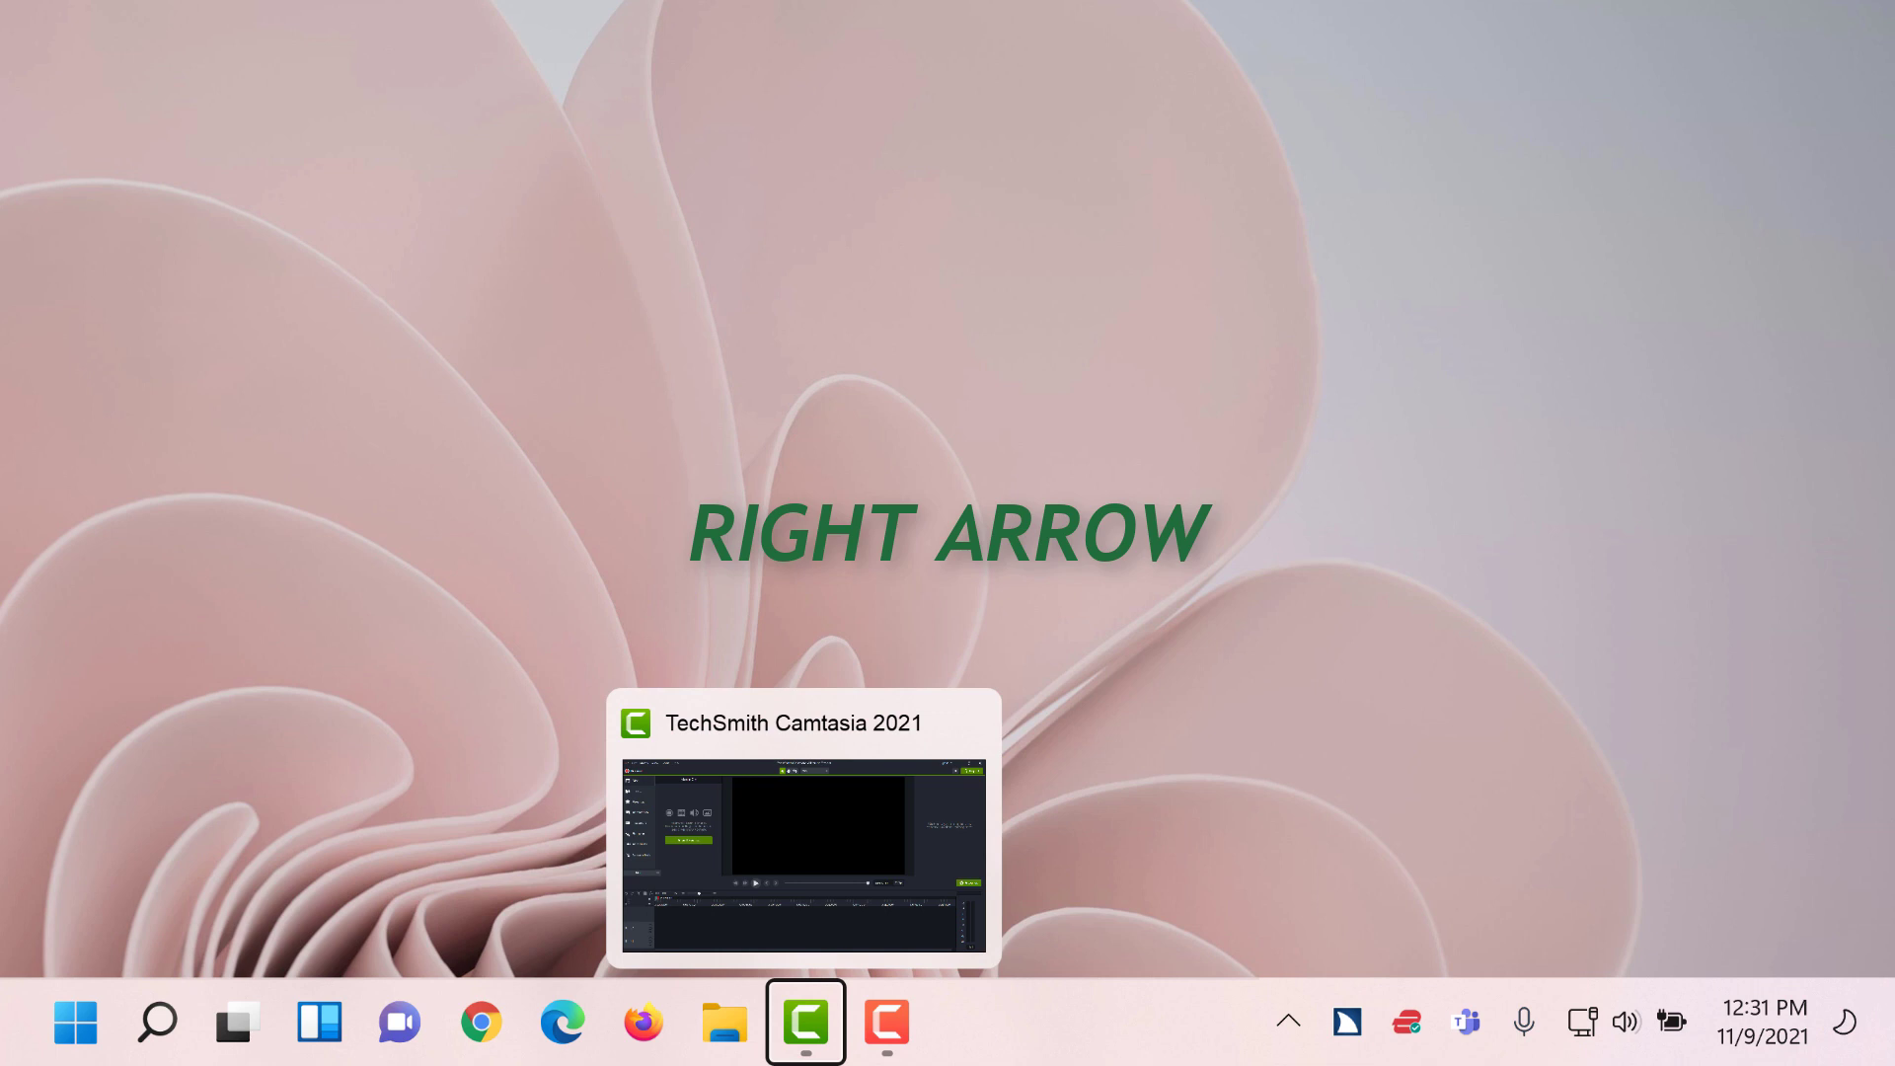
key("Right")
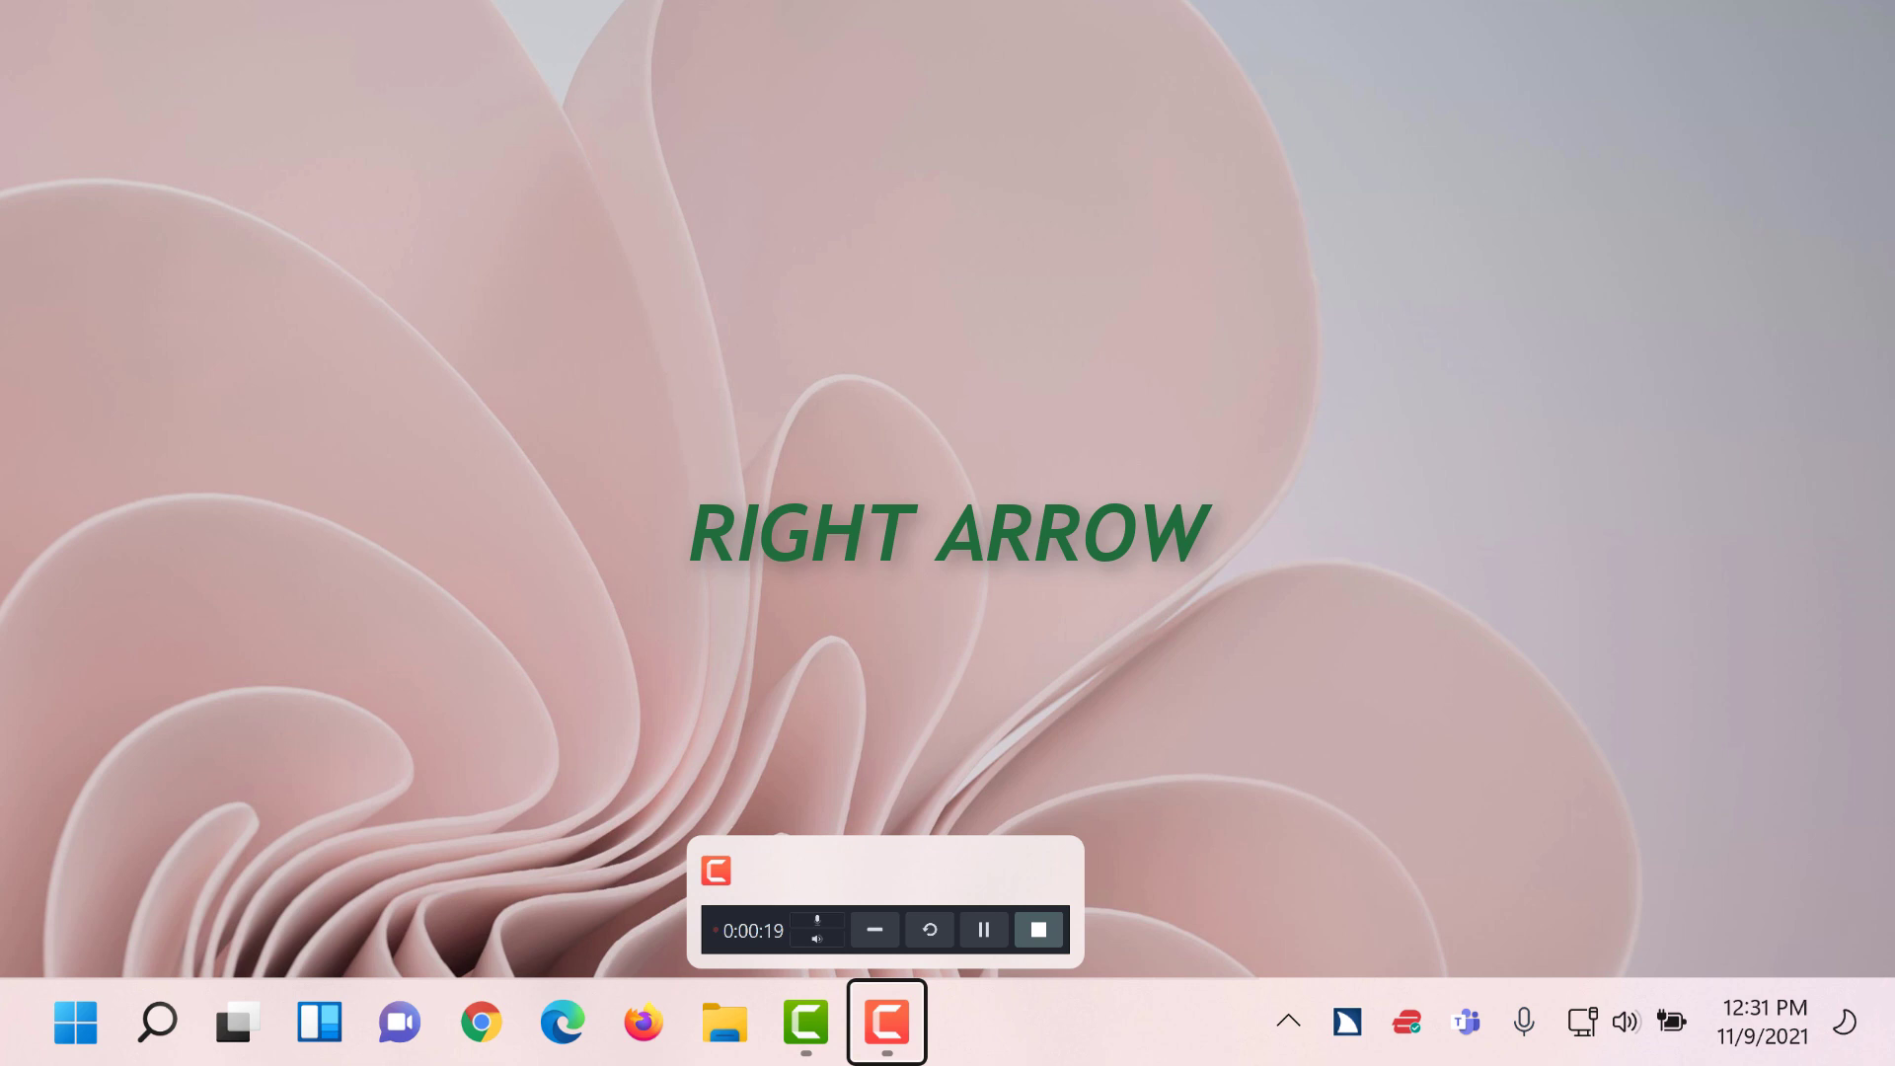
key("Right")
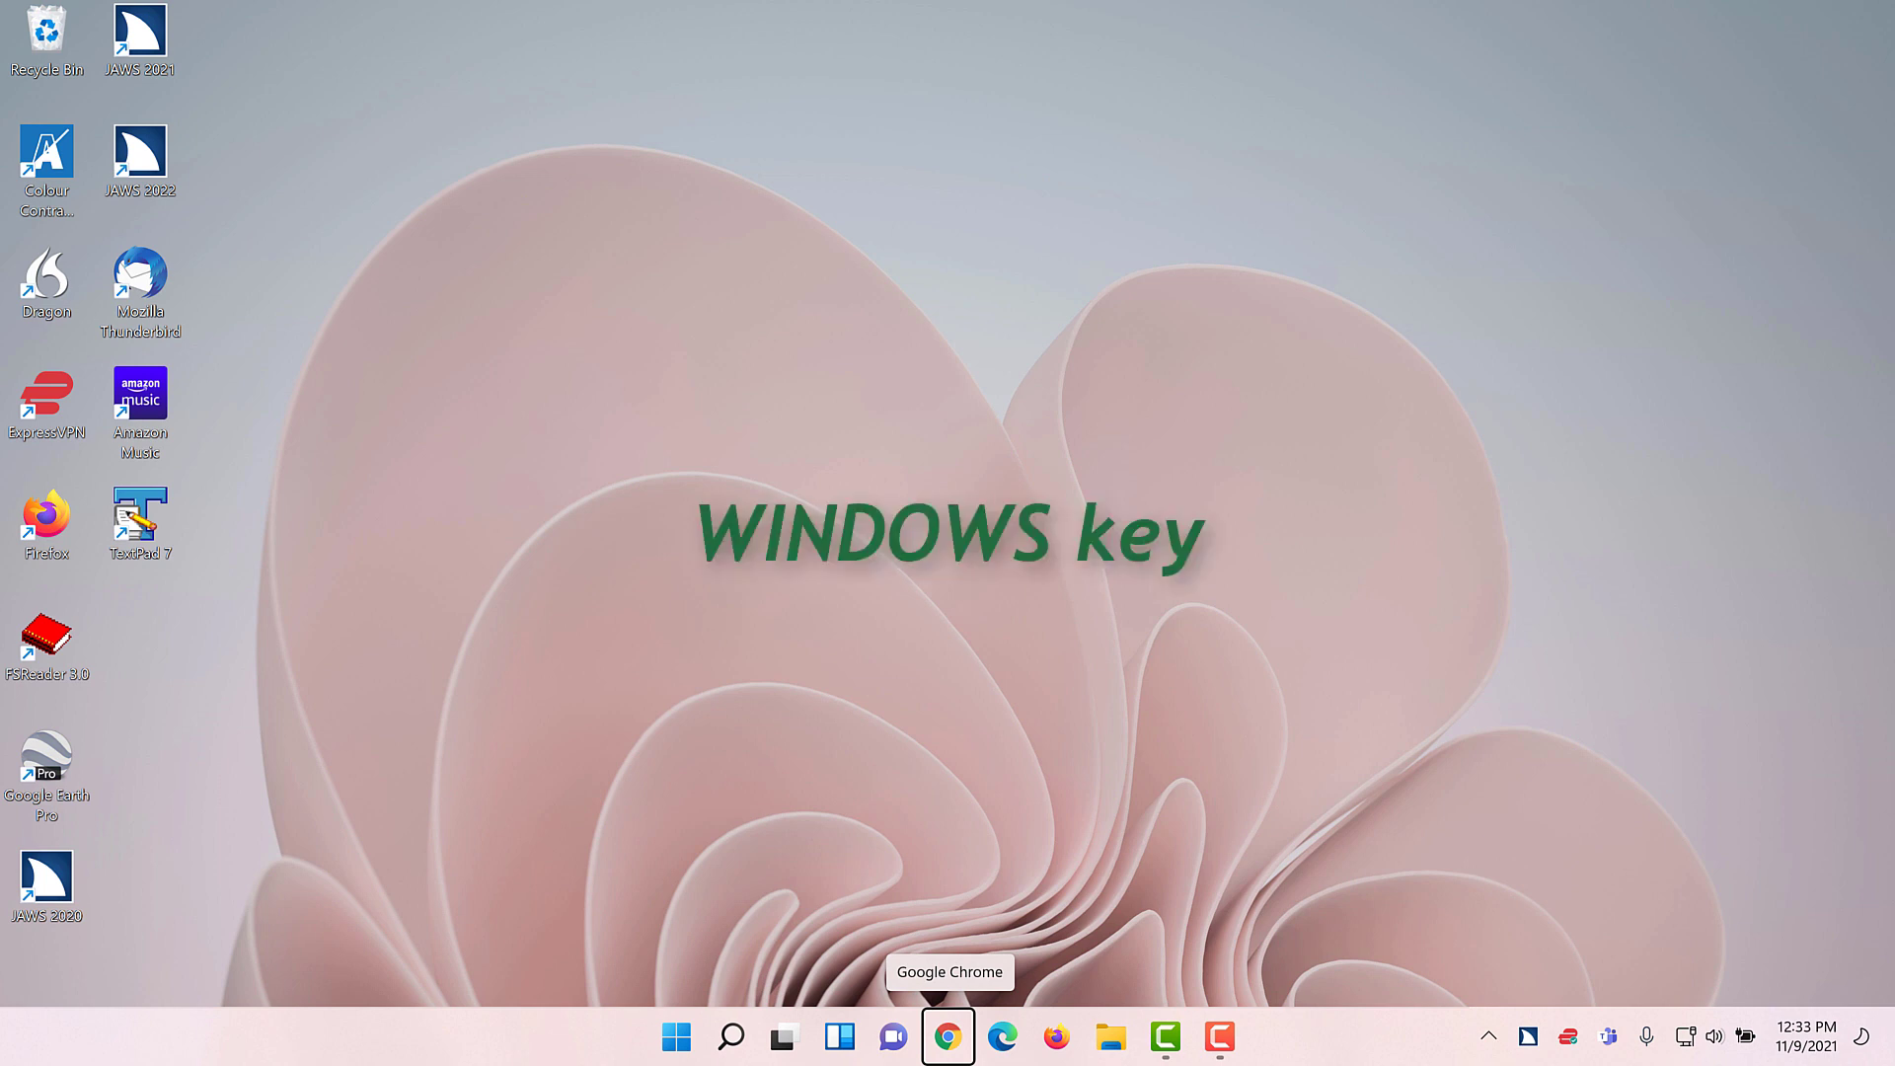
Step: Open the Start menu and move from the pinned apps to the All apps list
key("super")
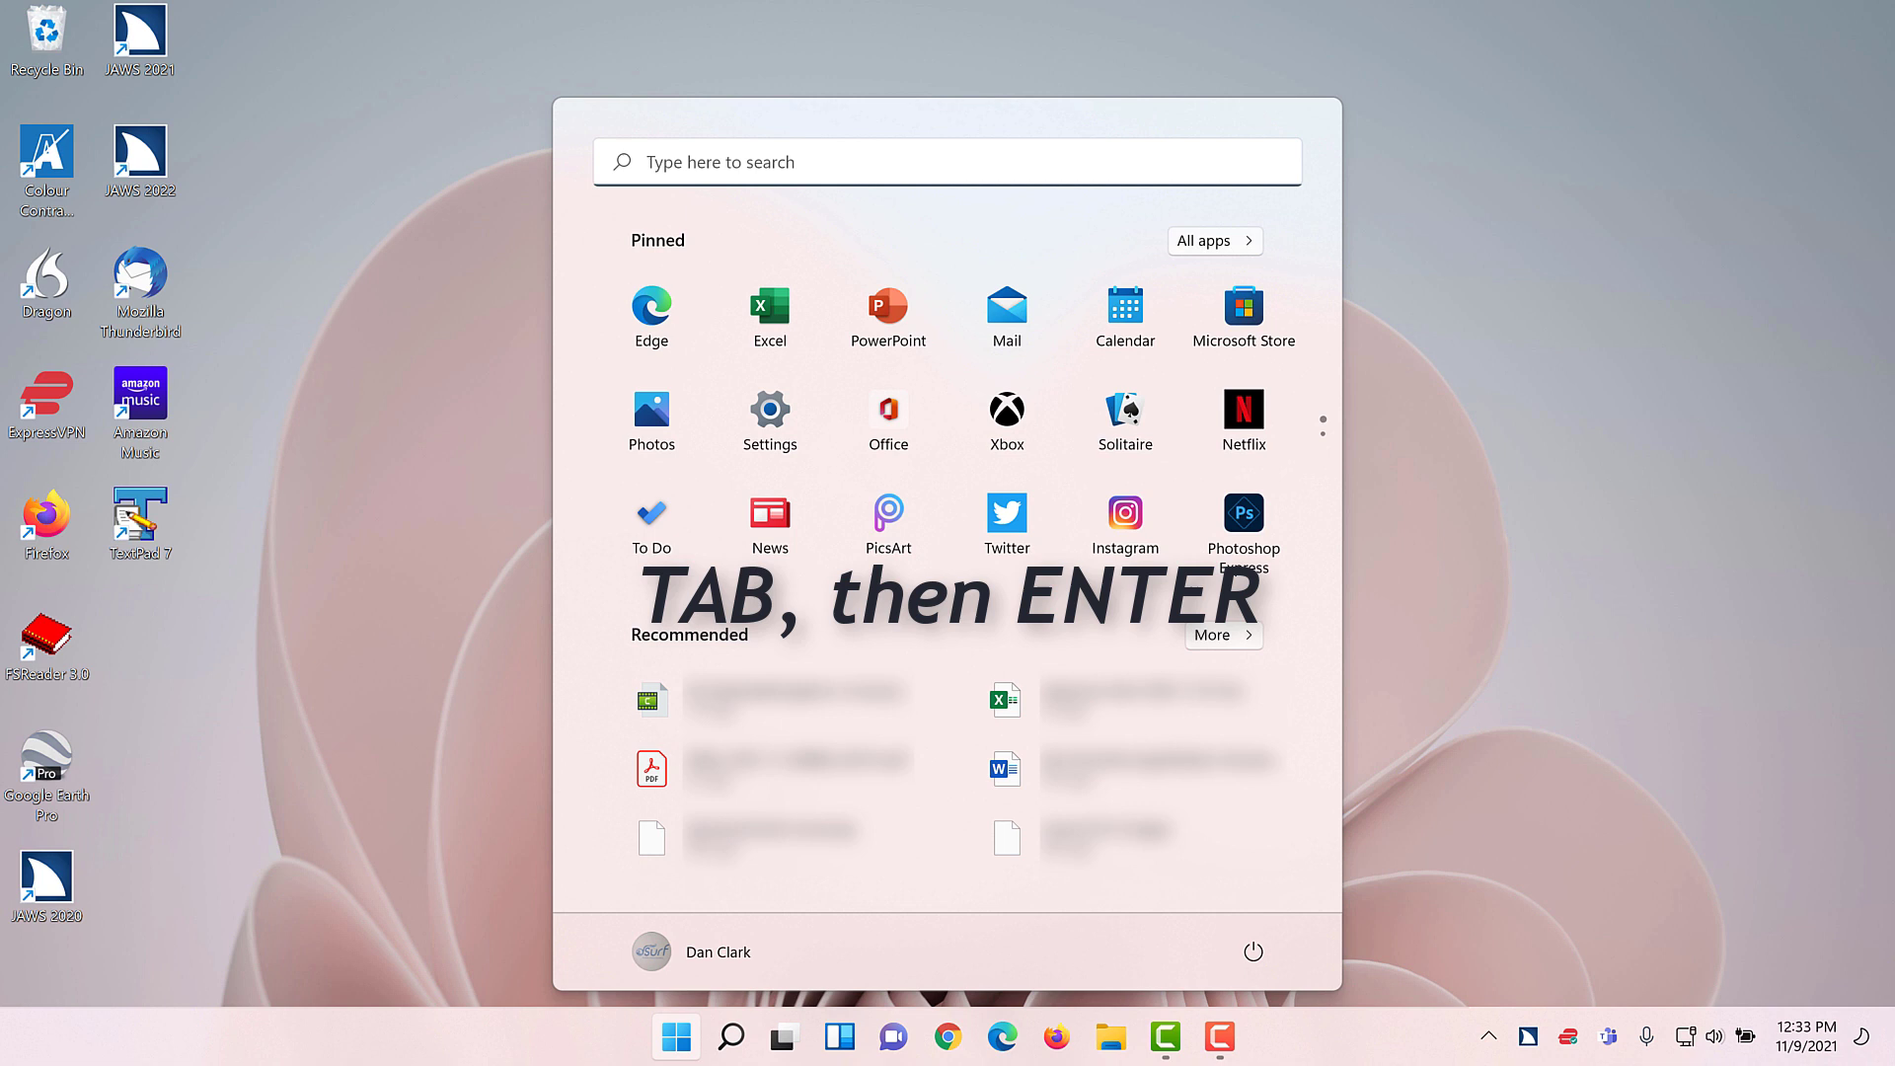
key("Tab")
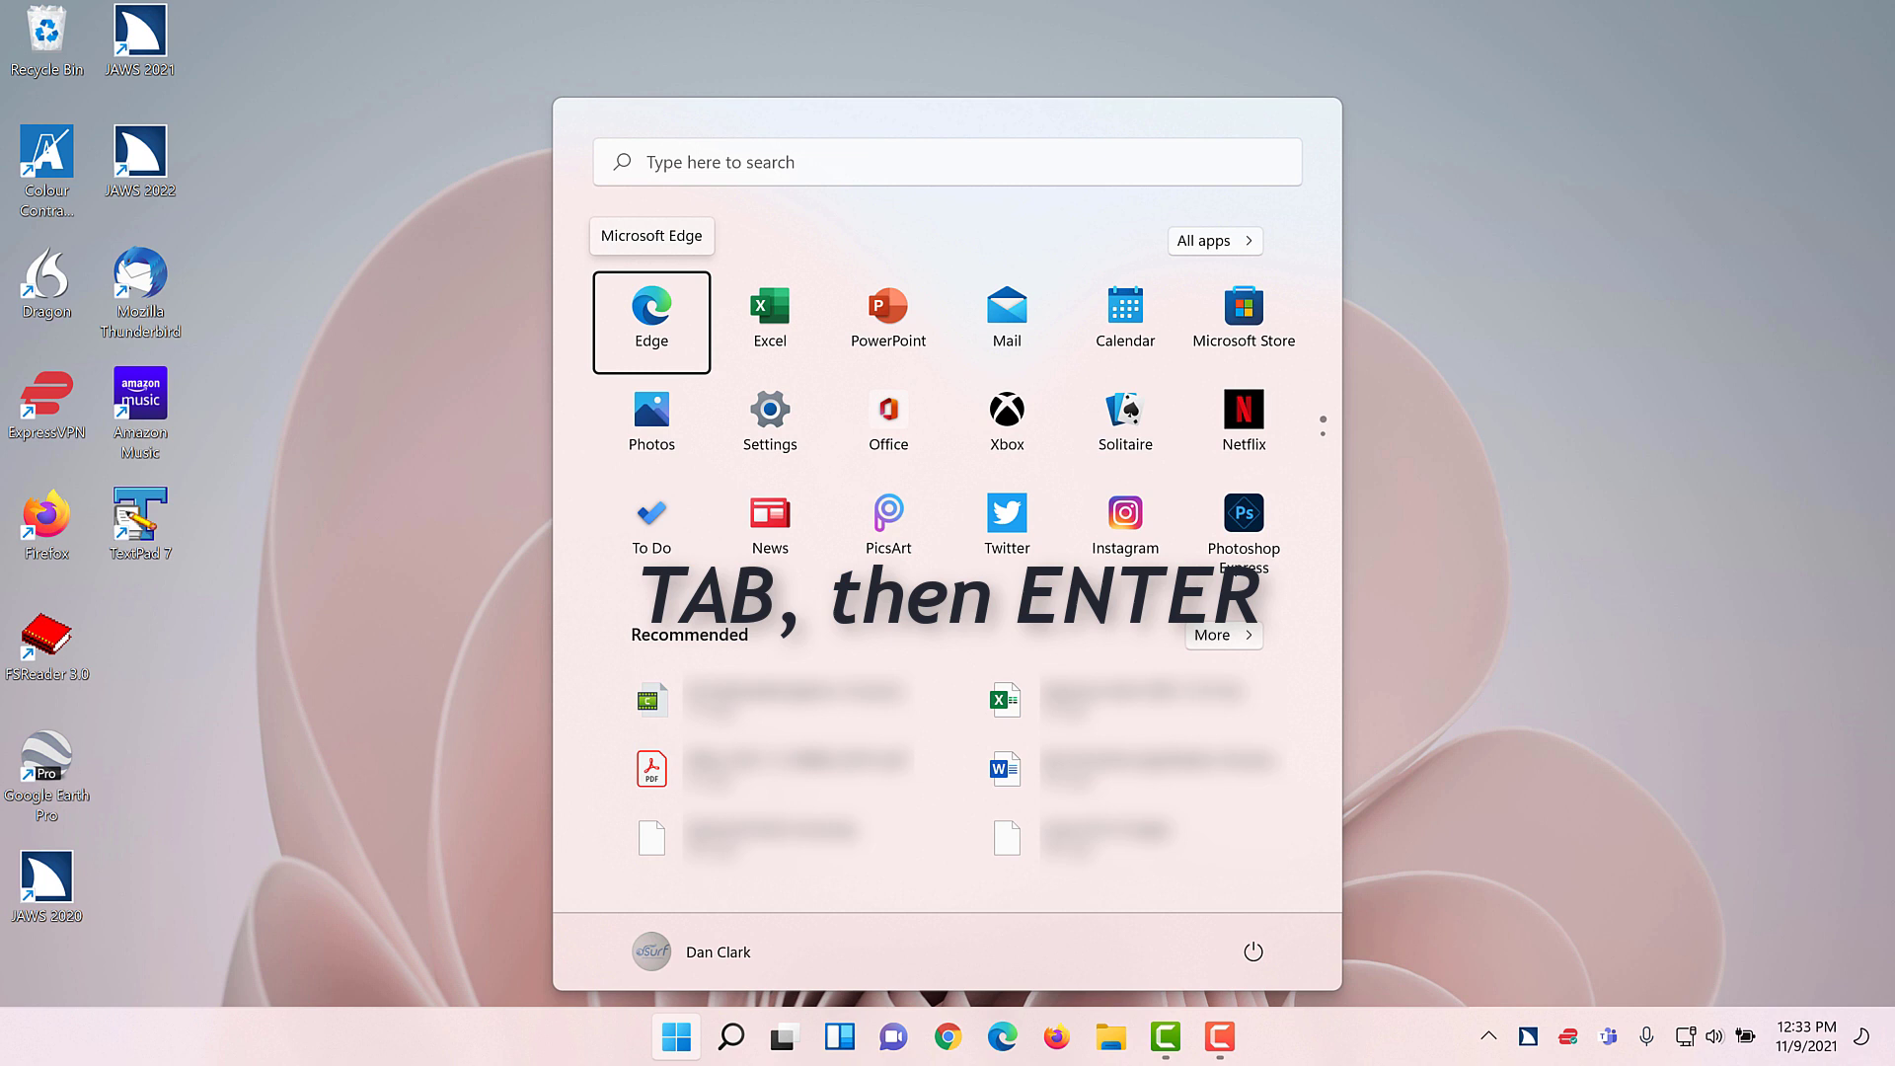
key("Tab")
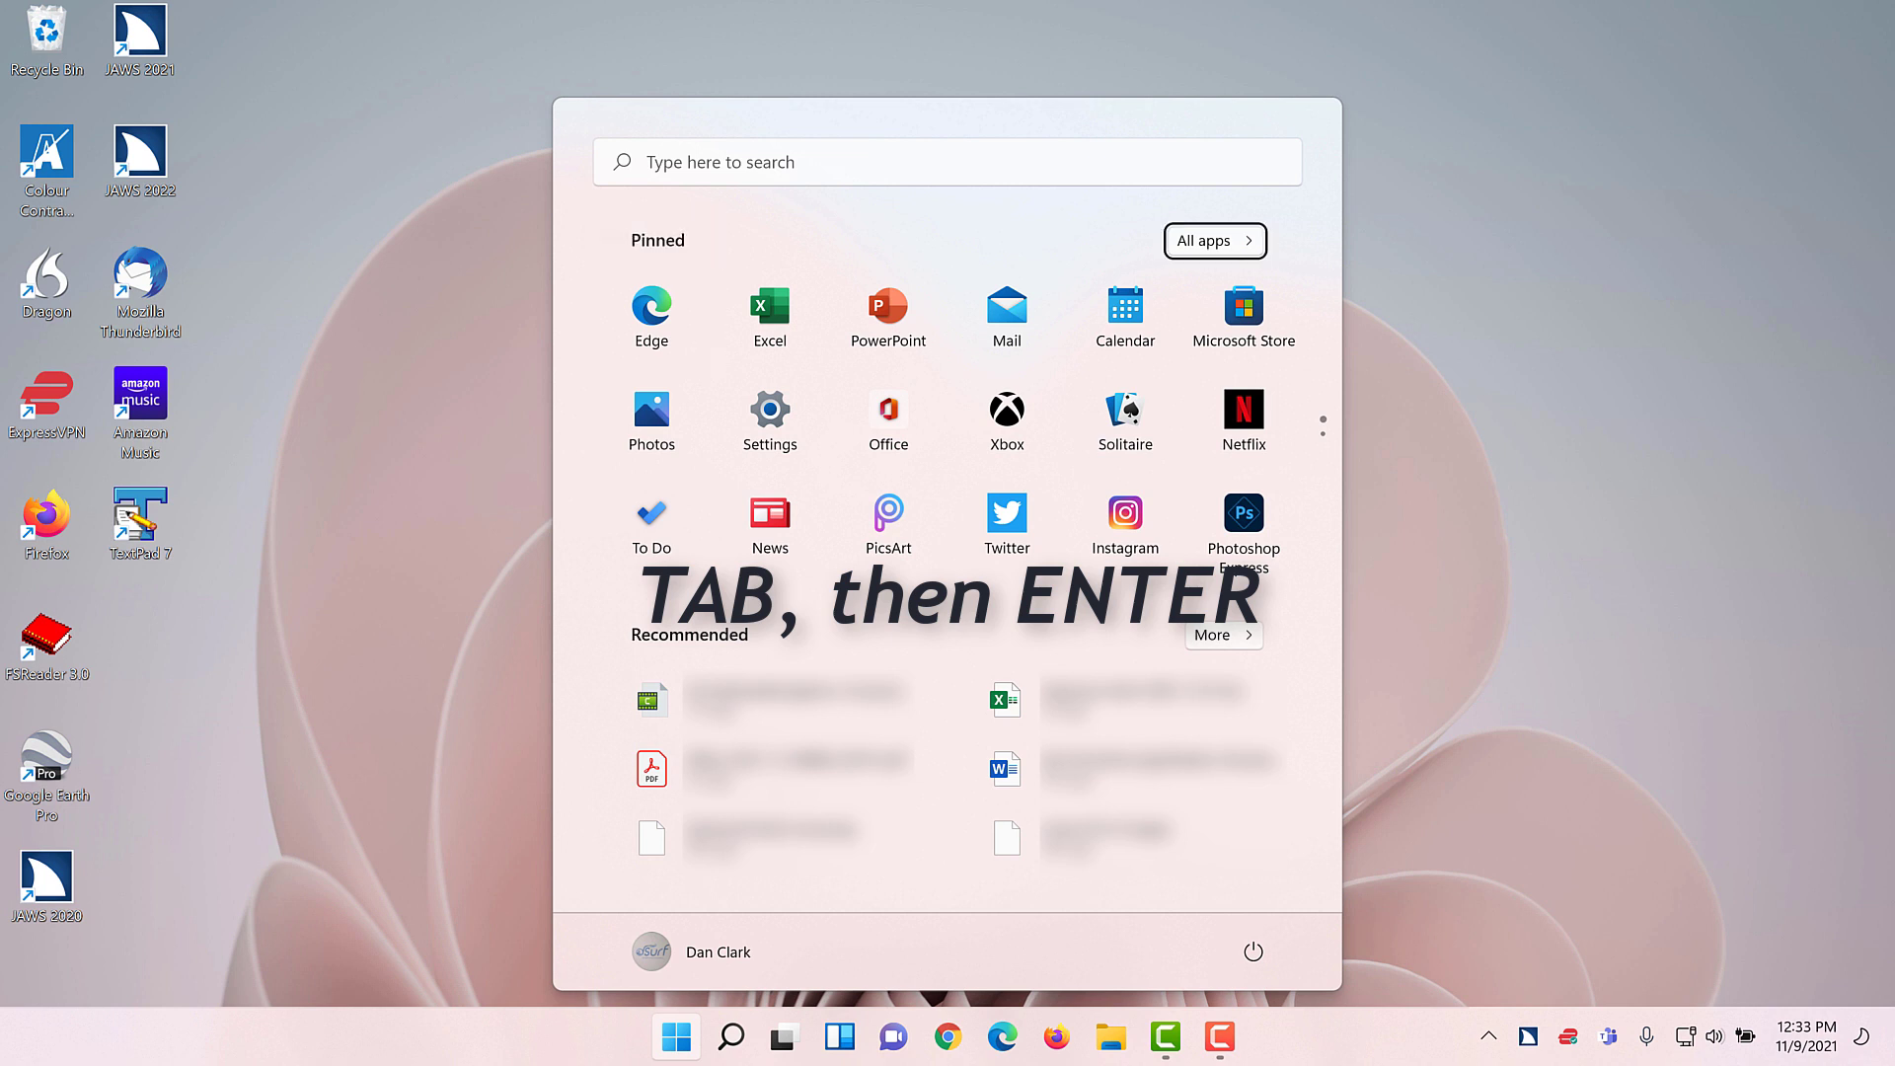
key("Return")
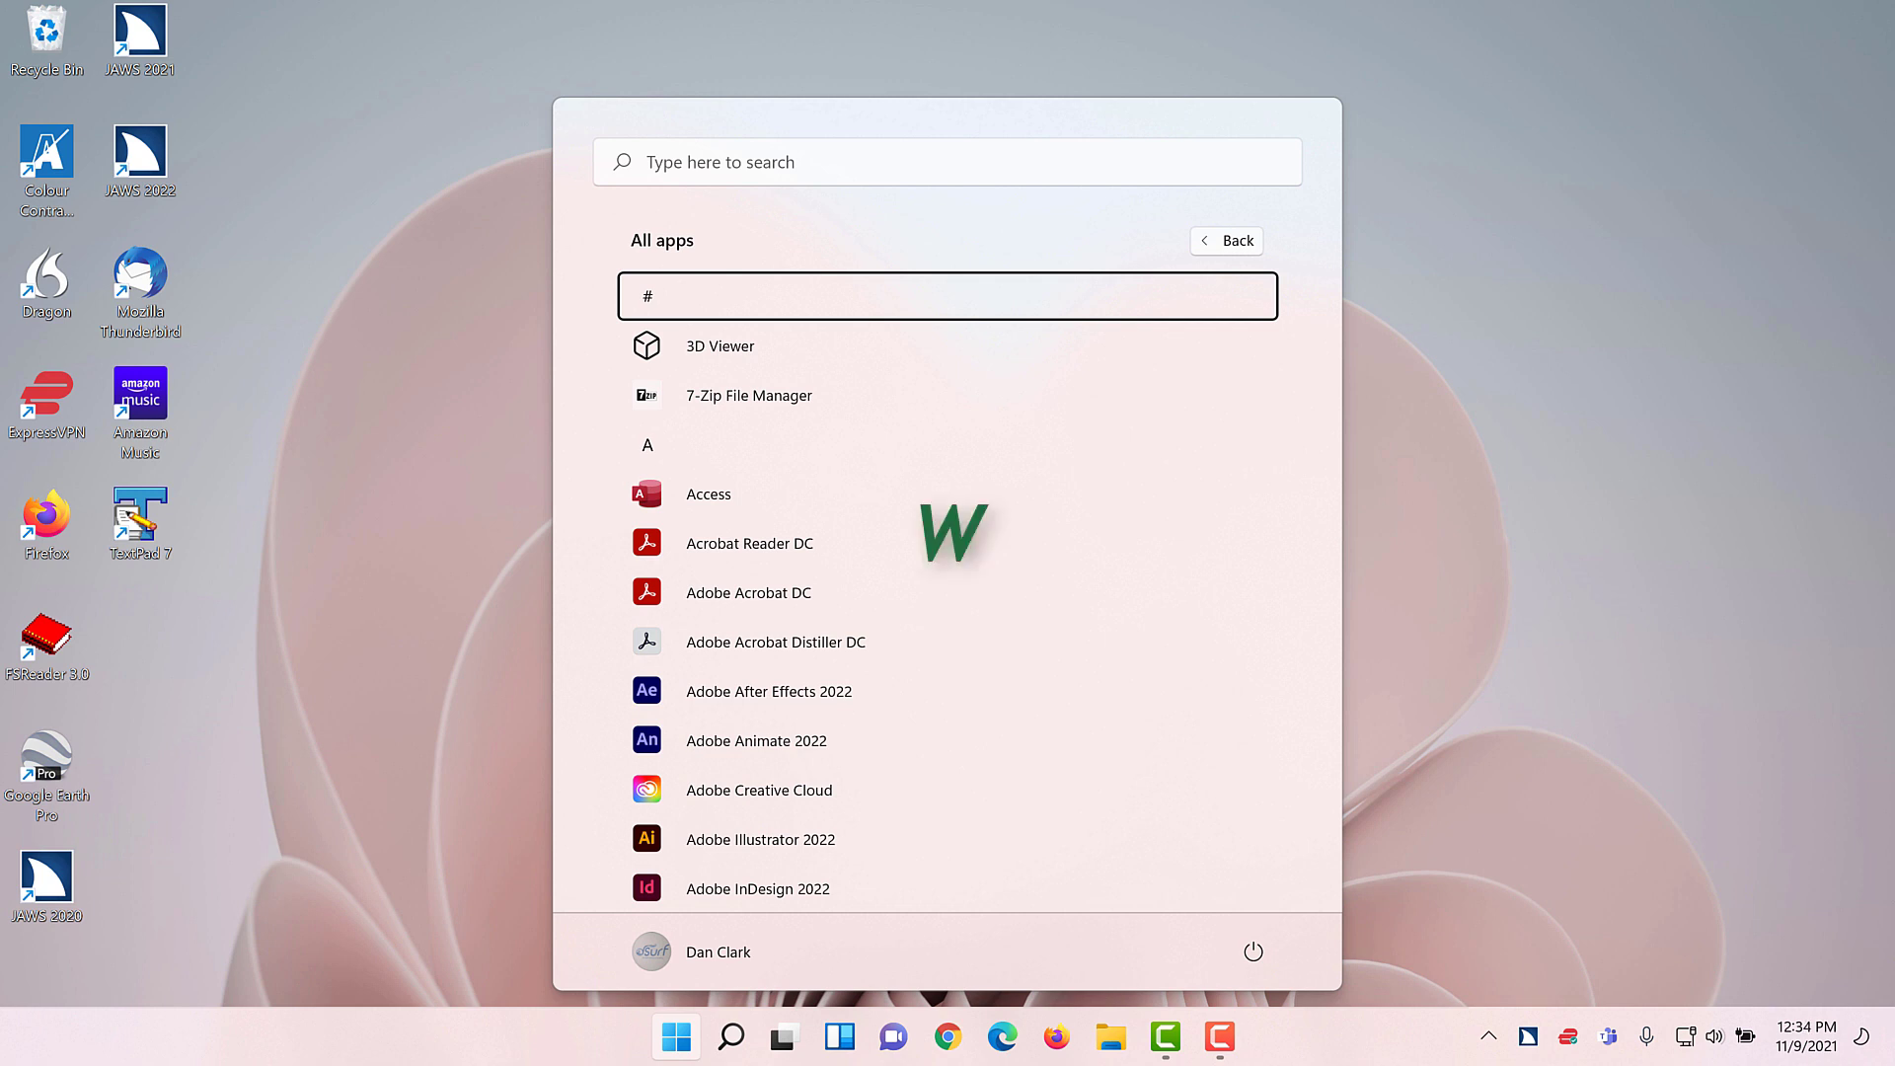
Step: Jump to the W apps and move down past Windows Security, Terminal and Tools to Word
key("w")
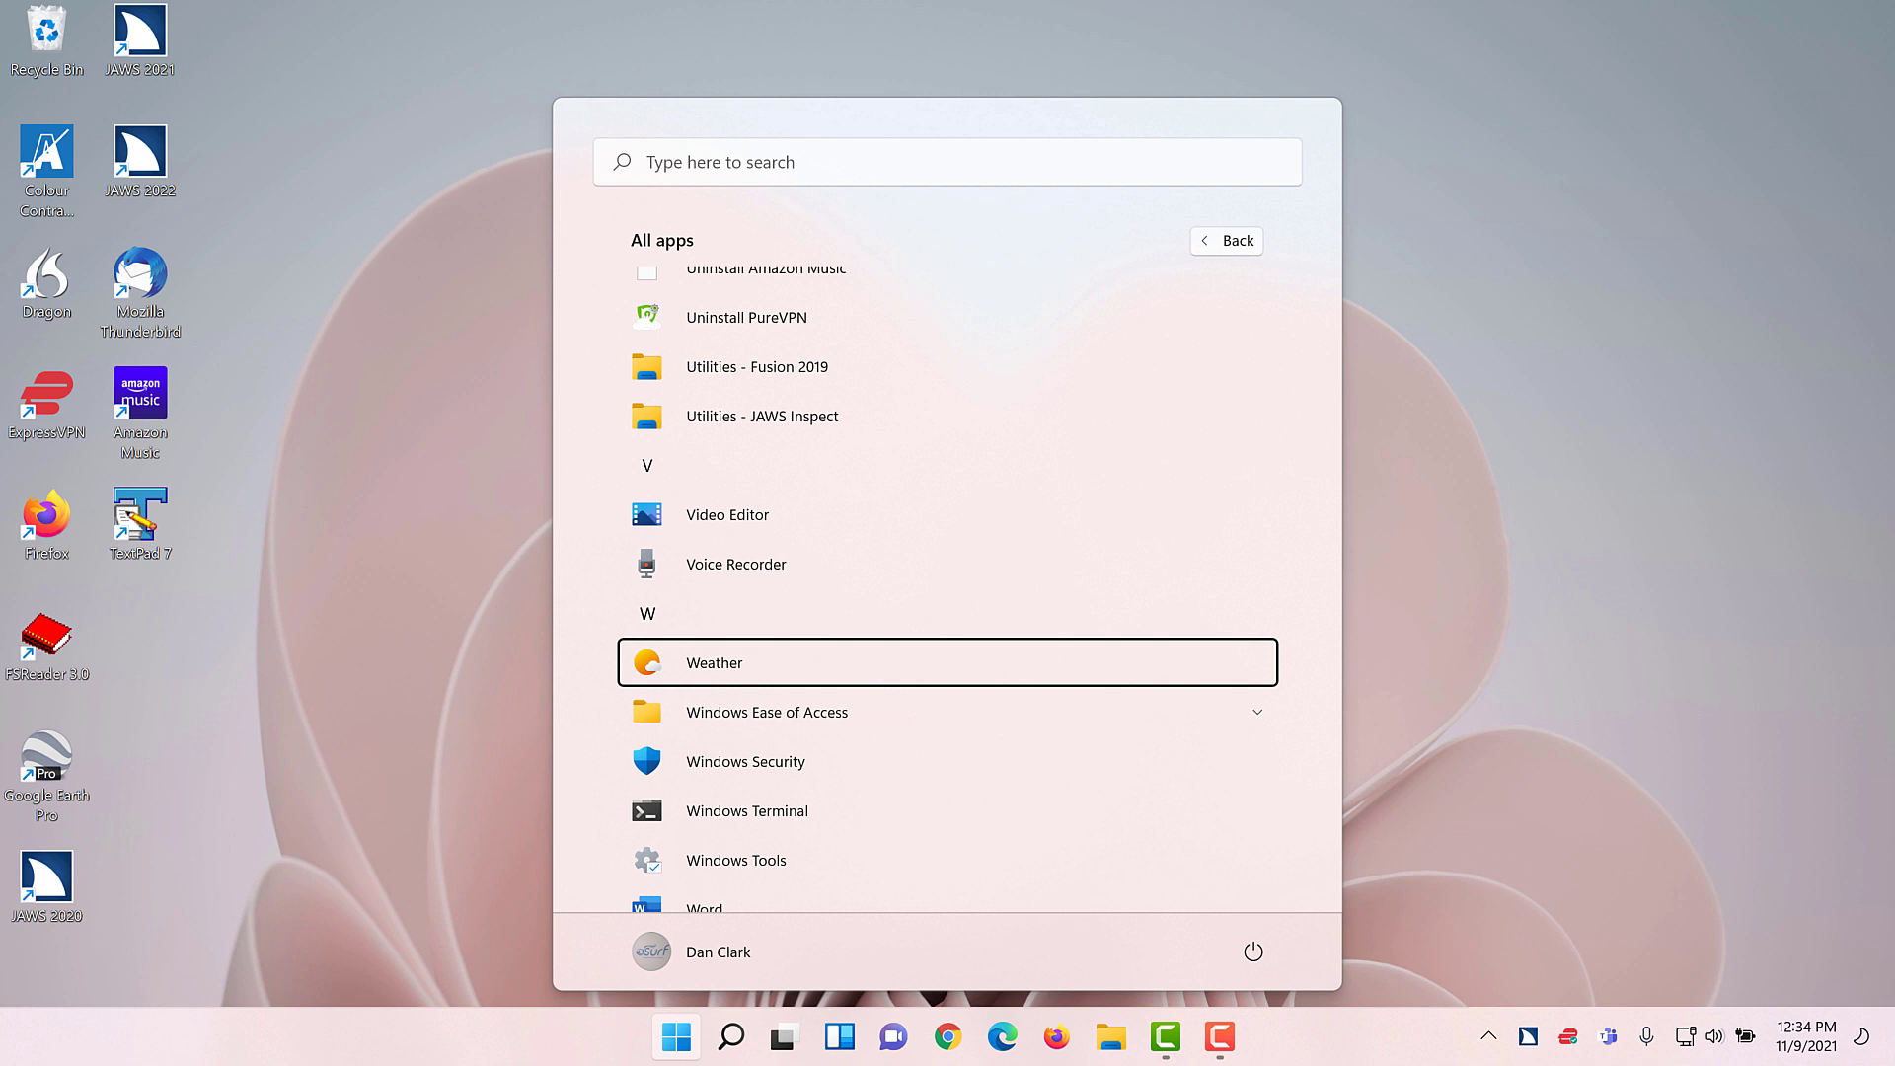
key("Down")
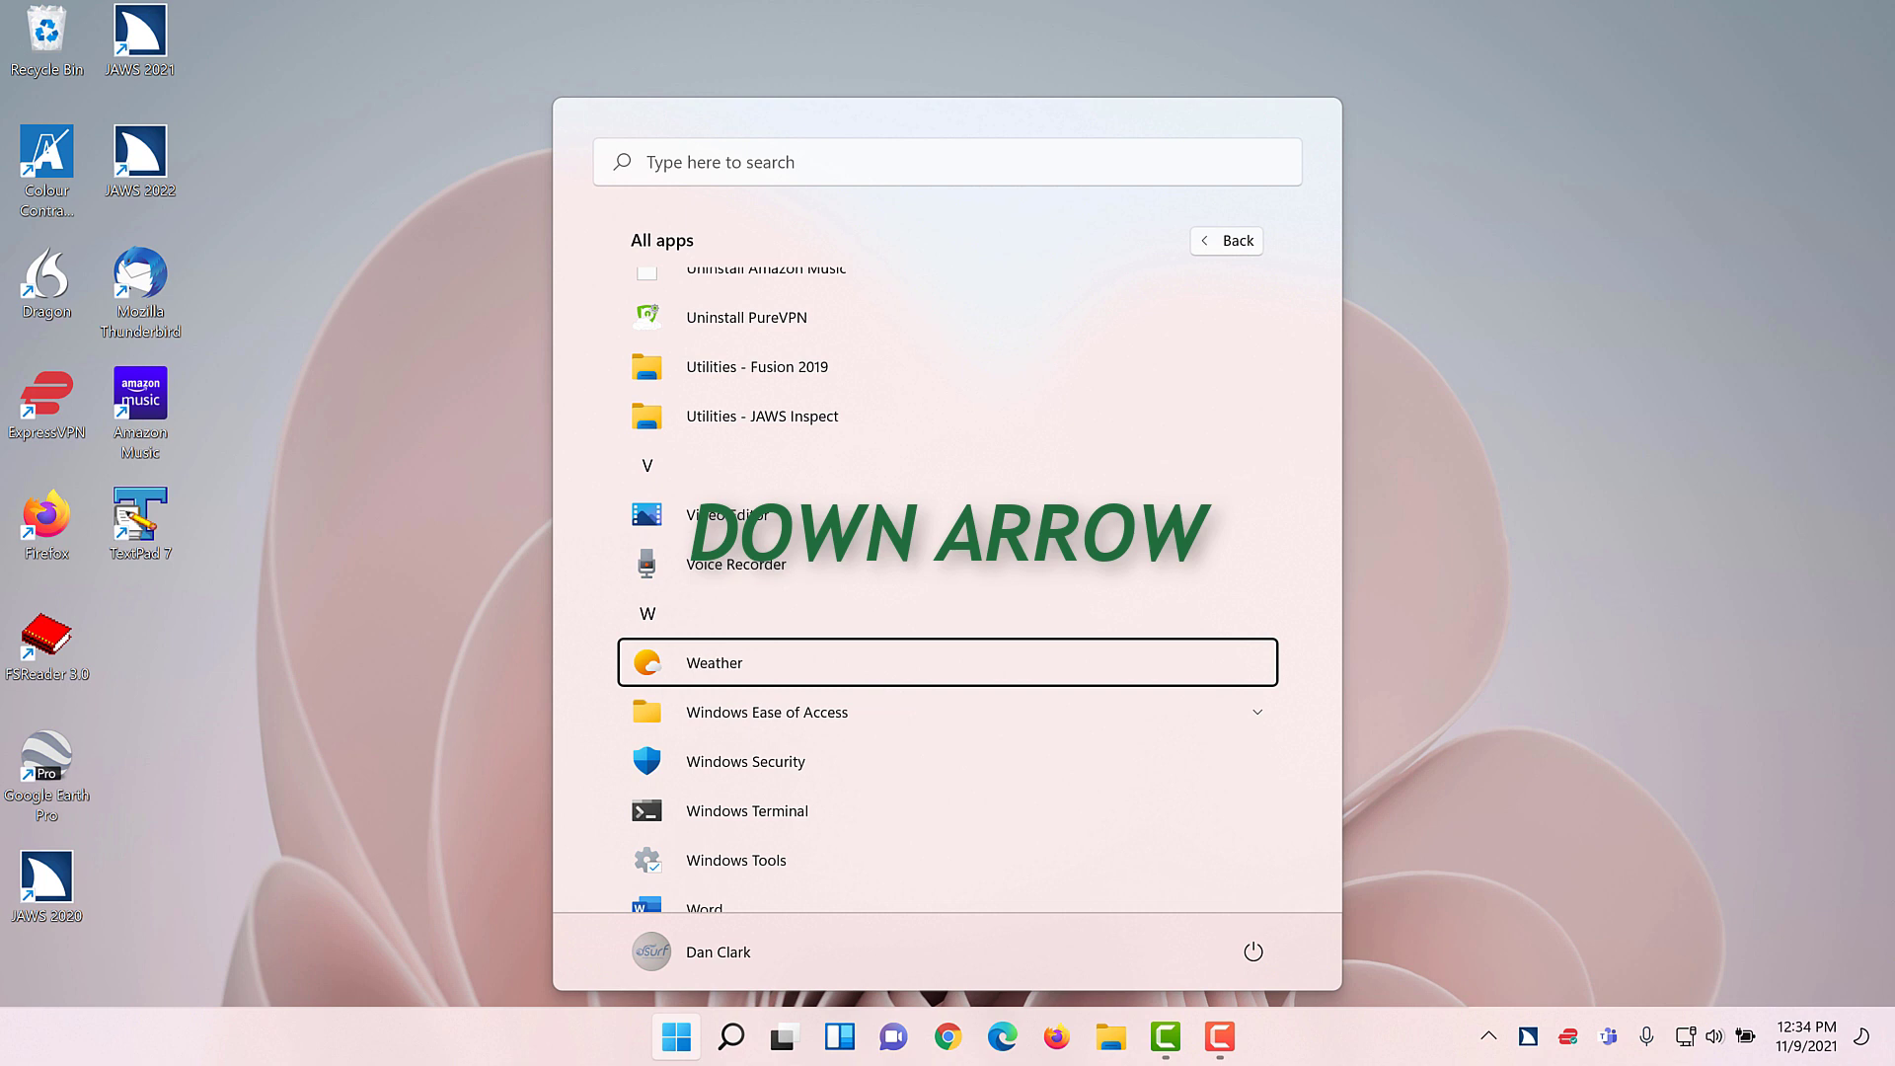
key("Down")
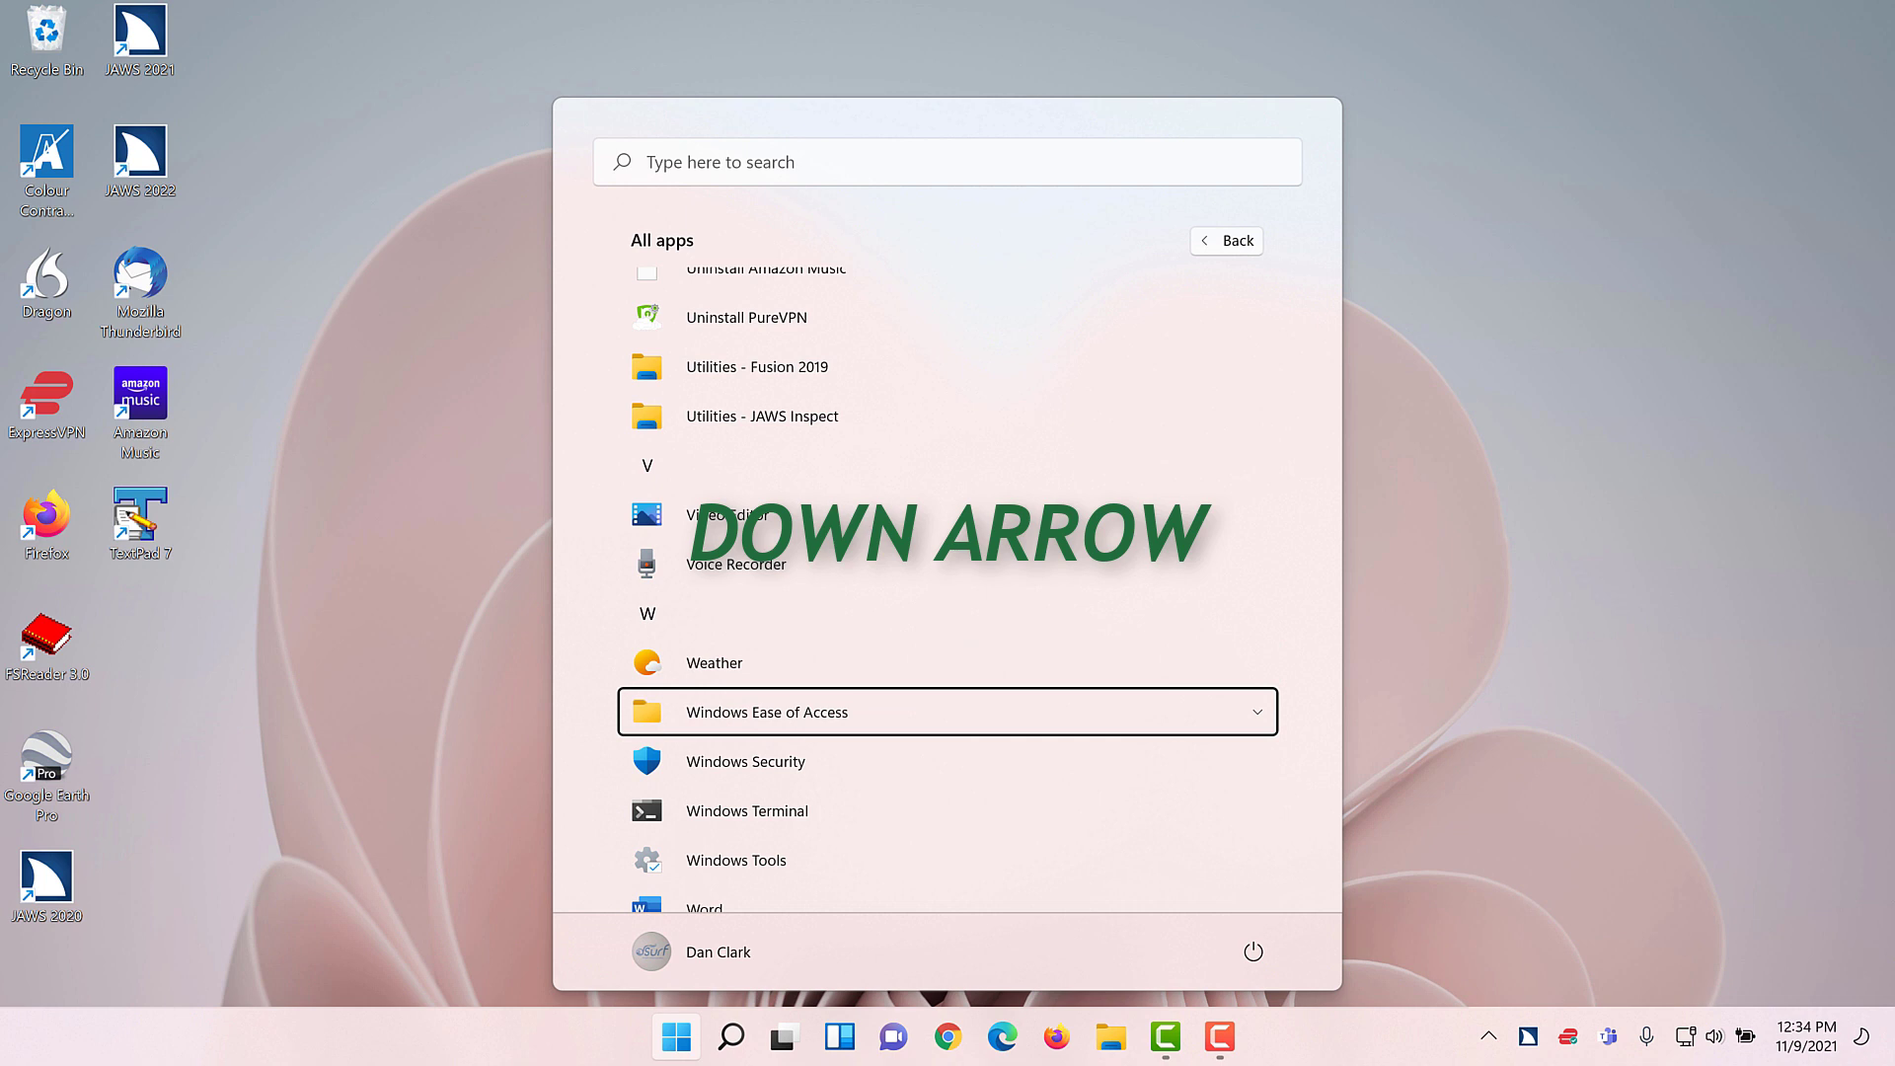
key("Down")
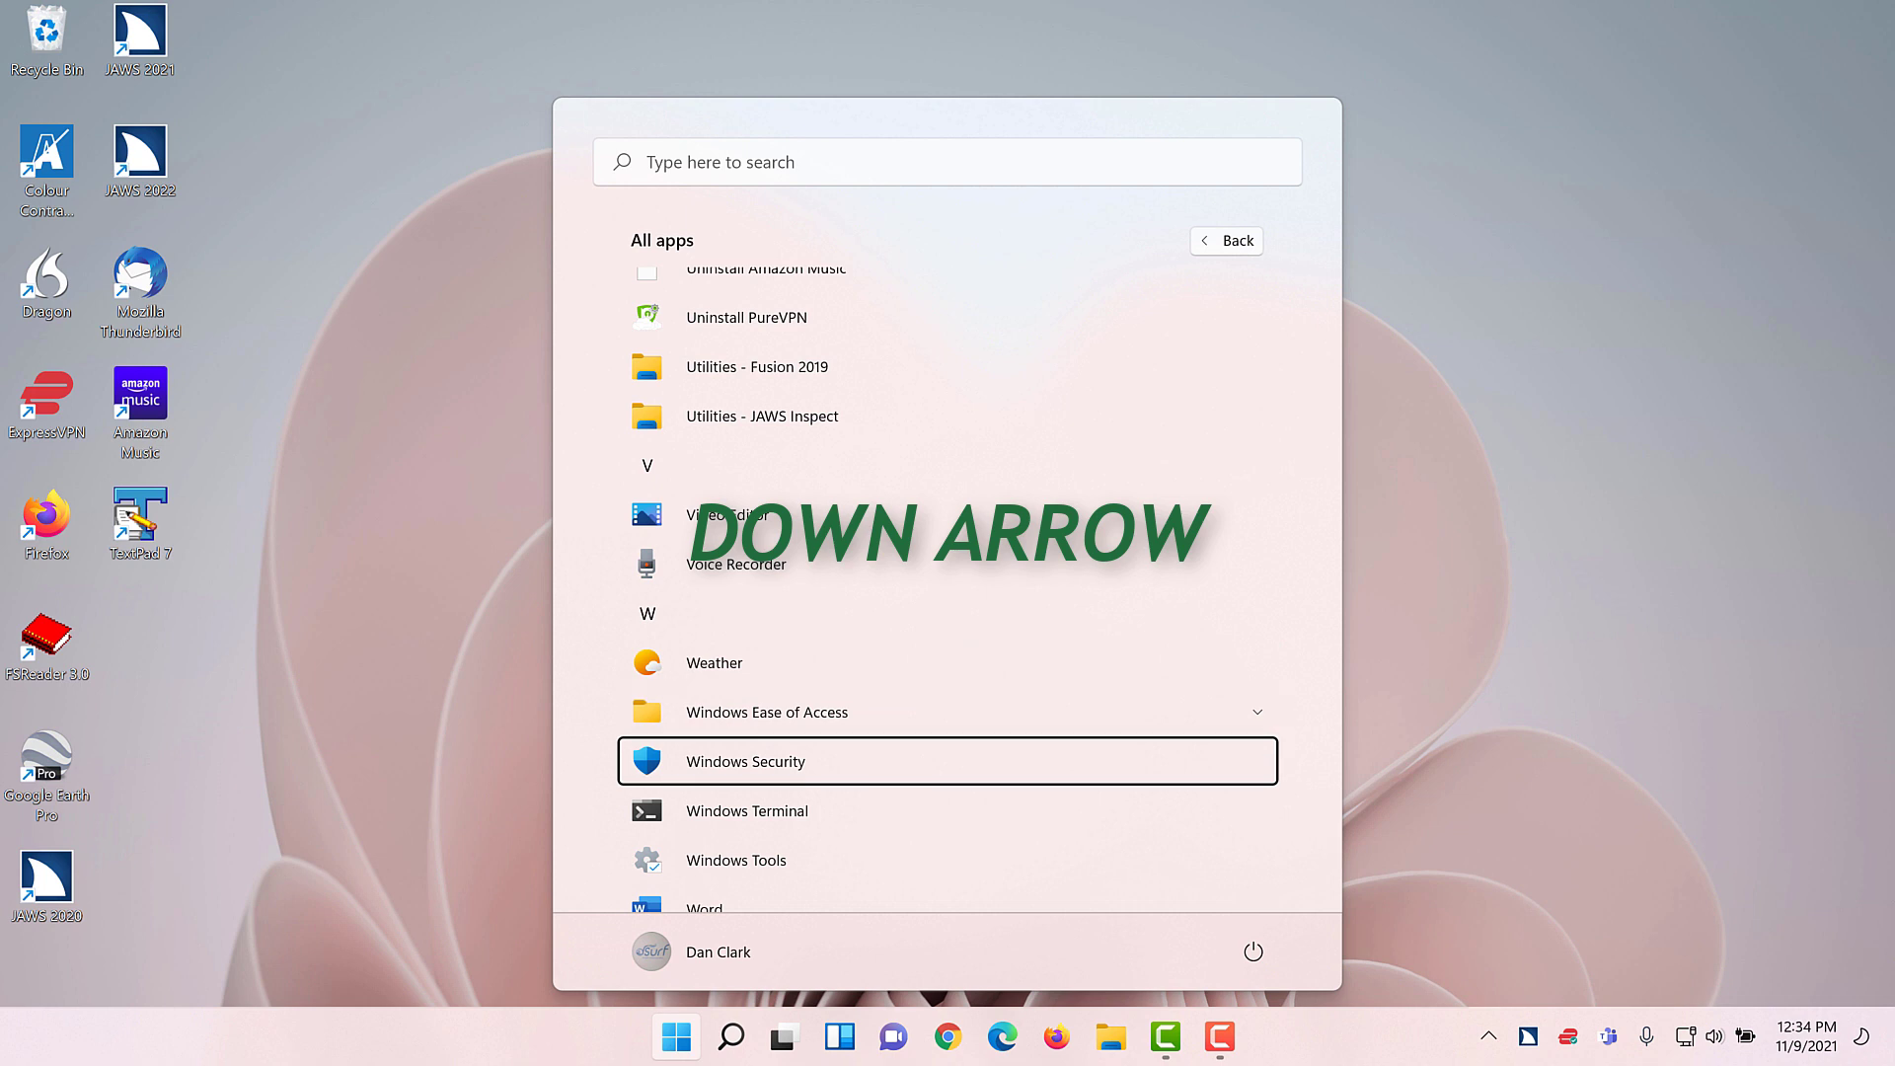
key("Down")
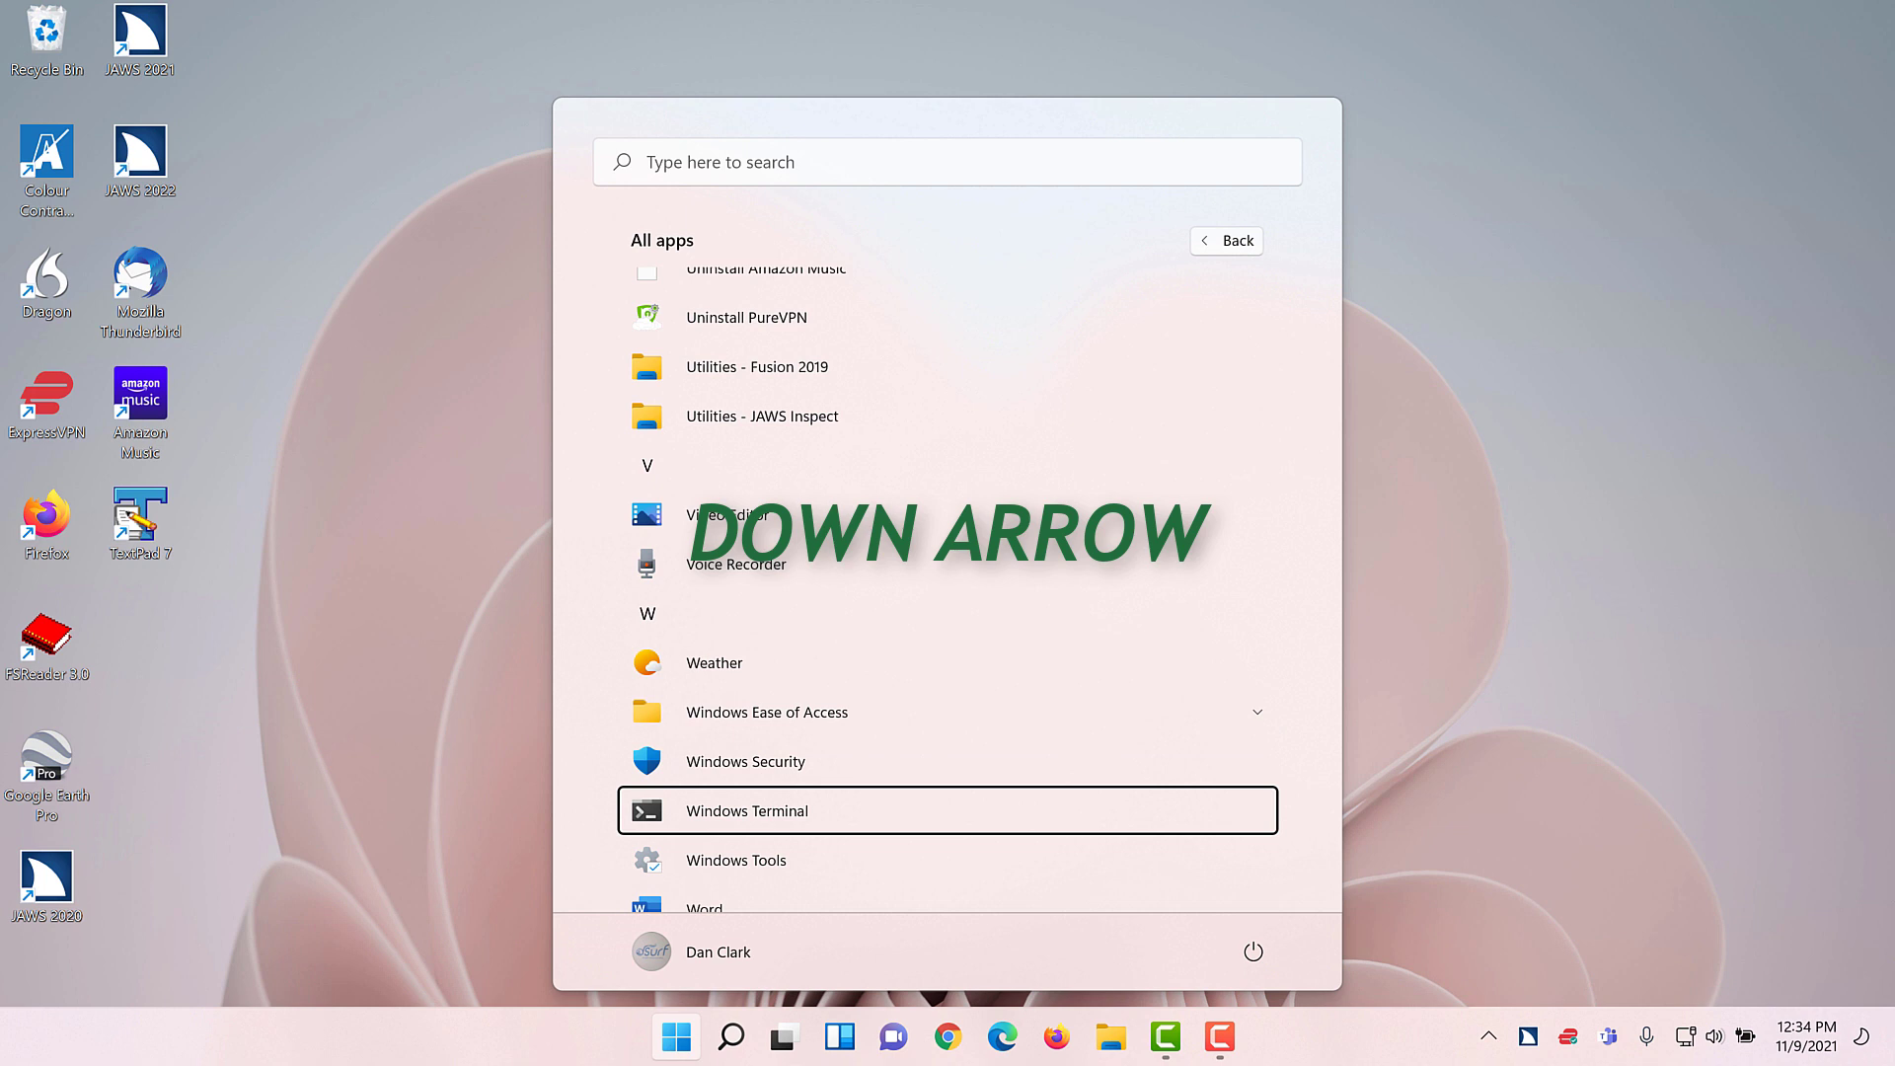
key("Down")
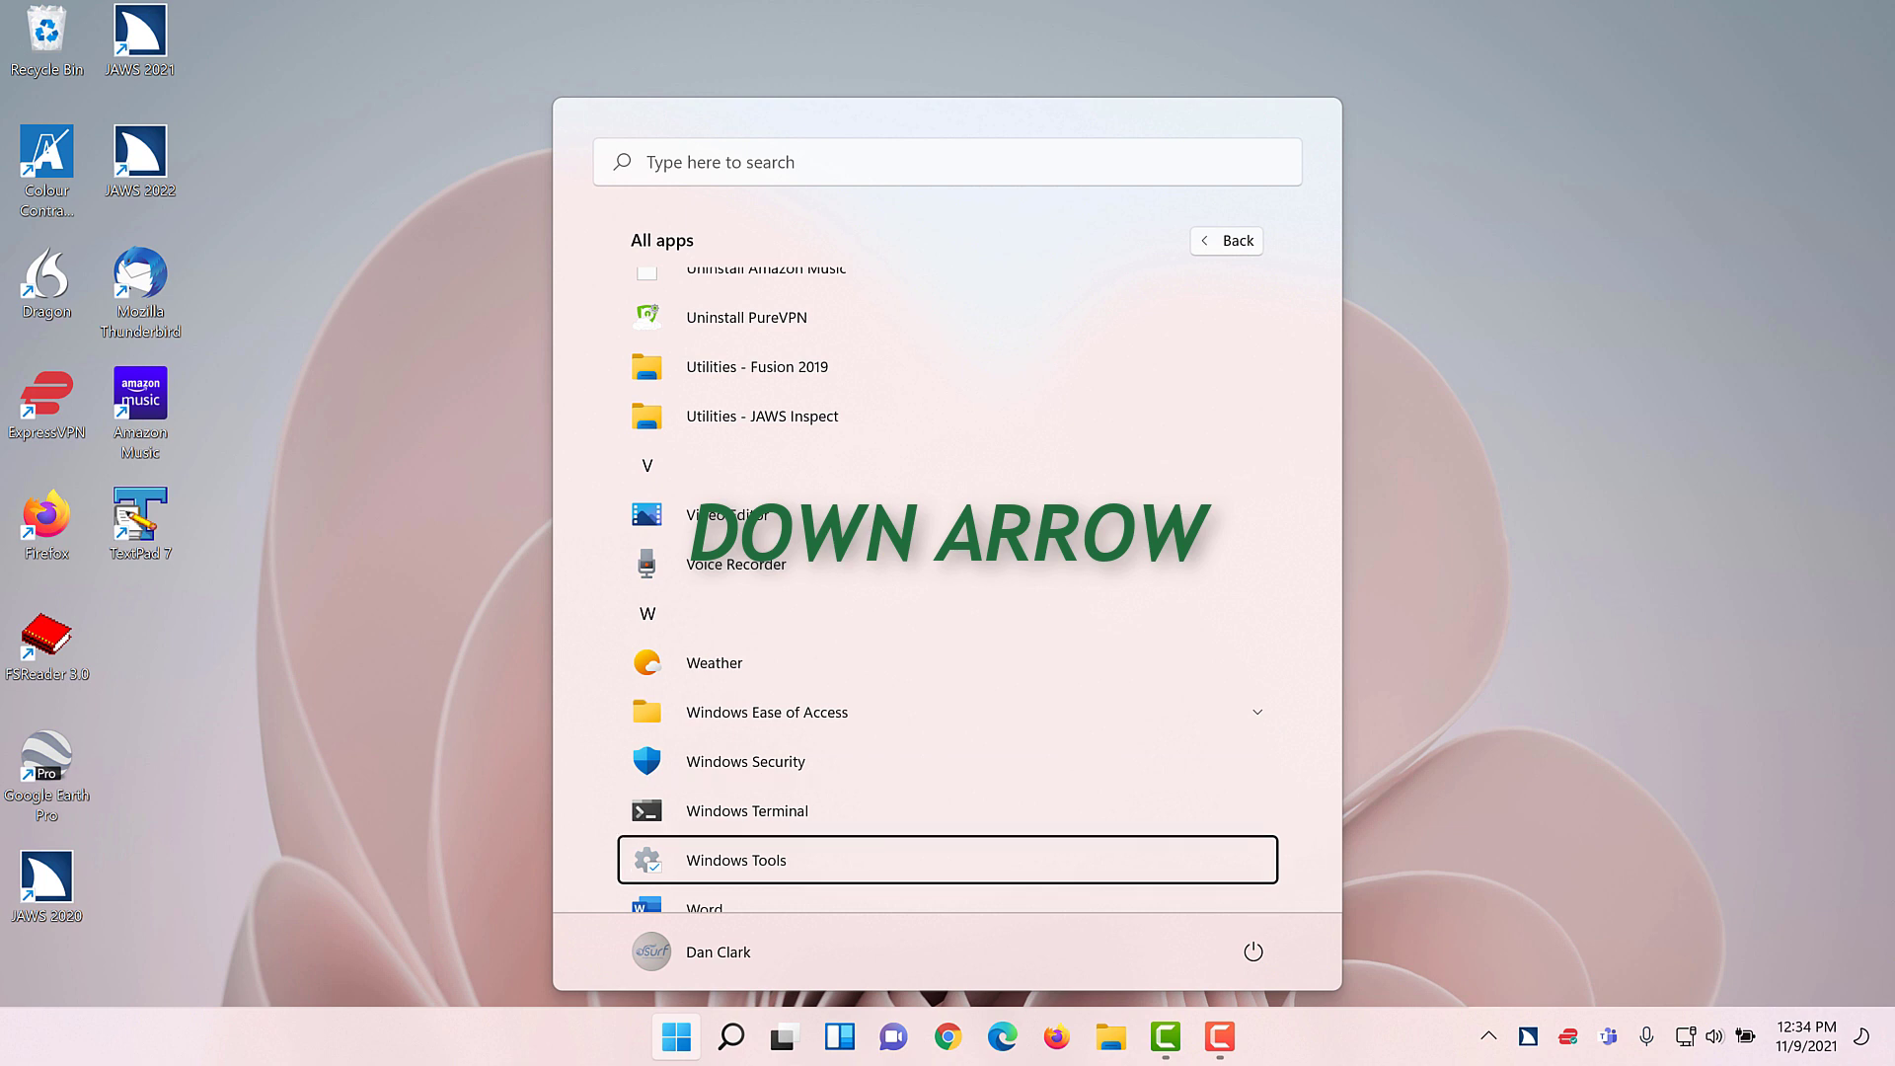
key("Down")
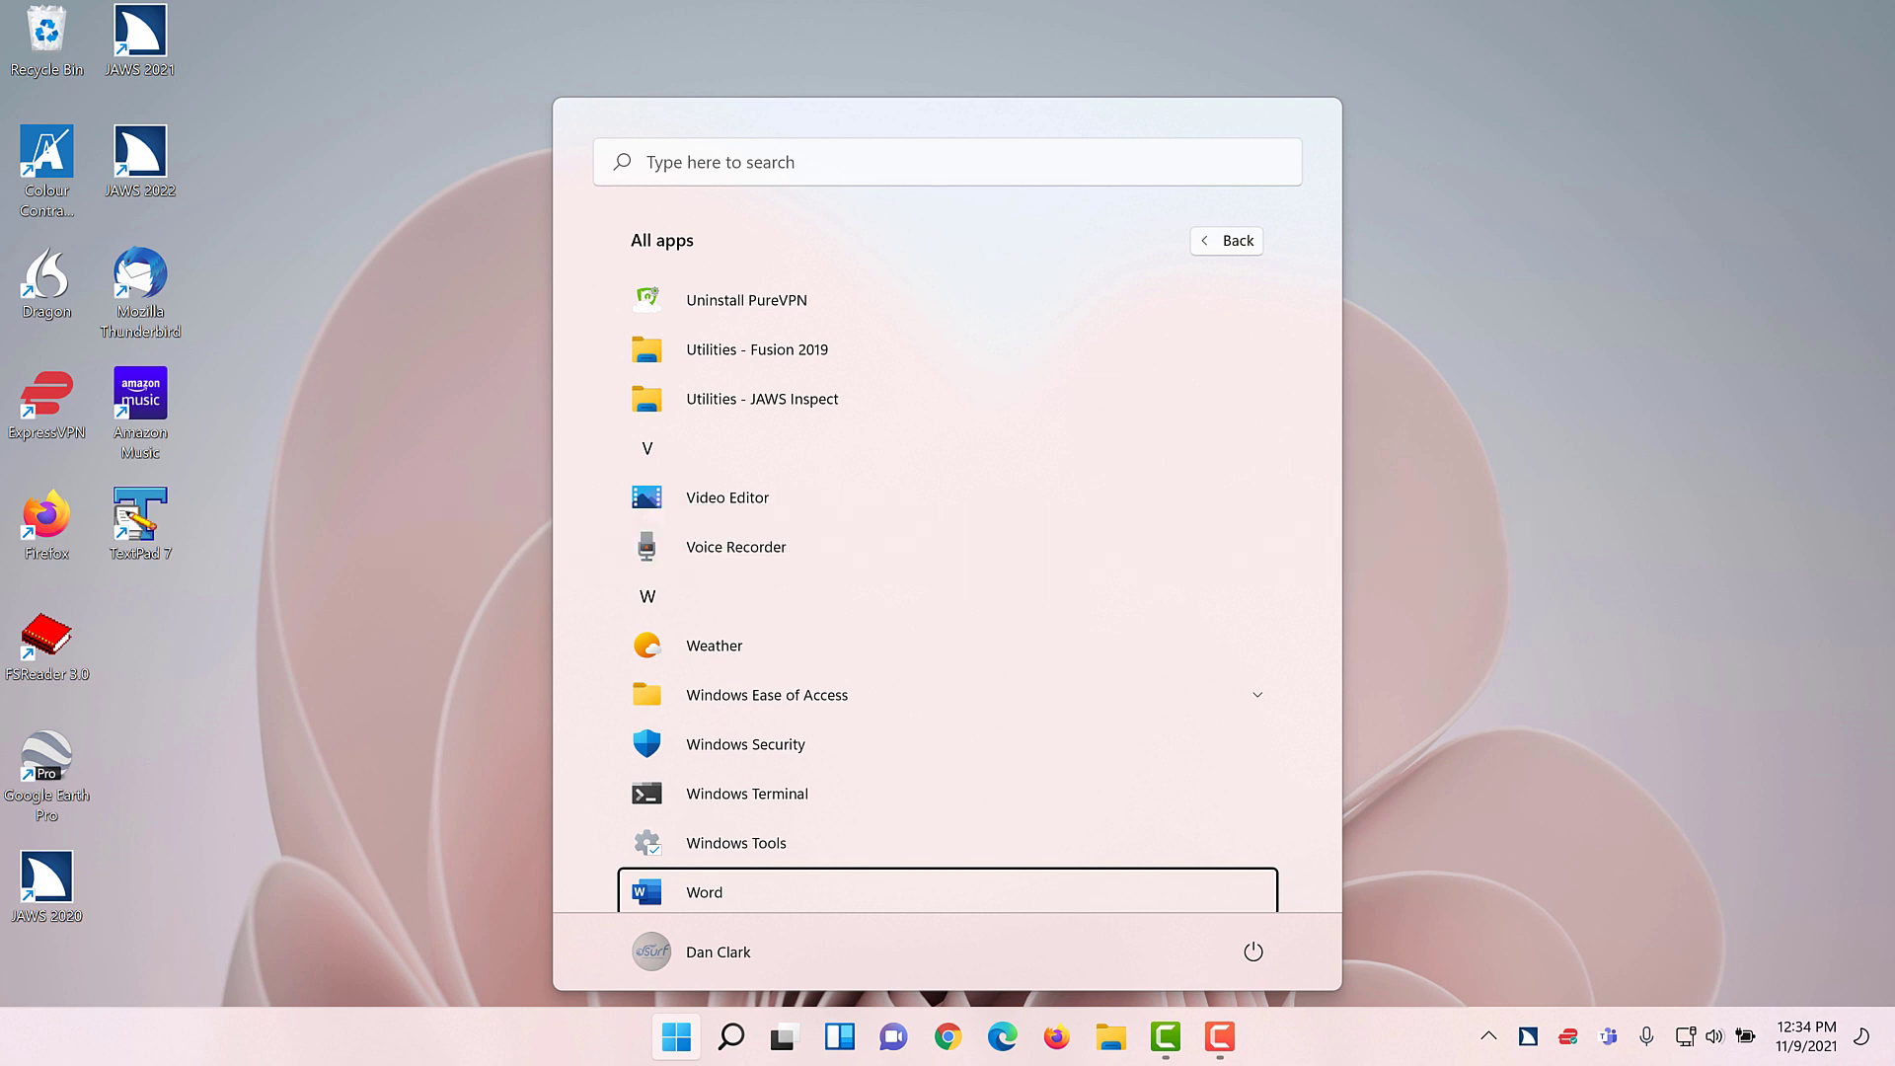
Step: Choose Pin to taskbar from the More options in Word's context menu
key("shift+F10")
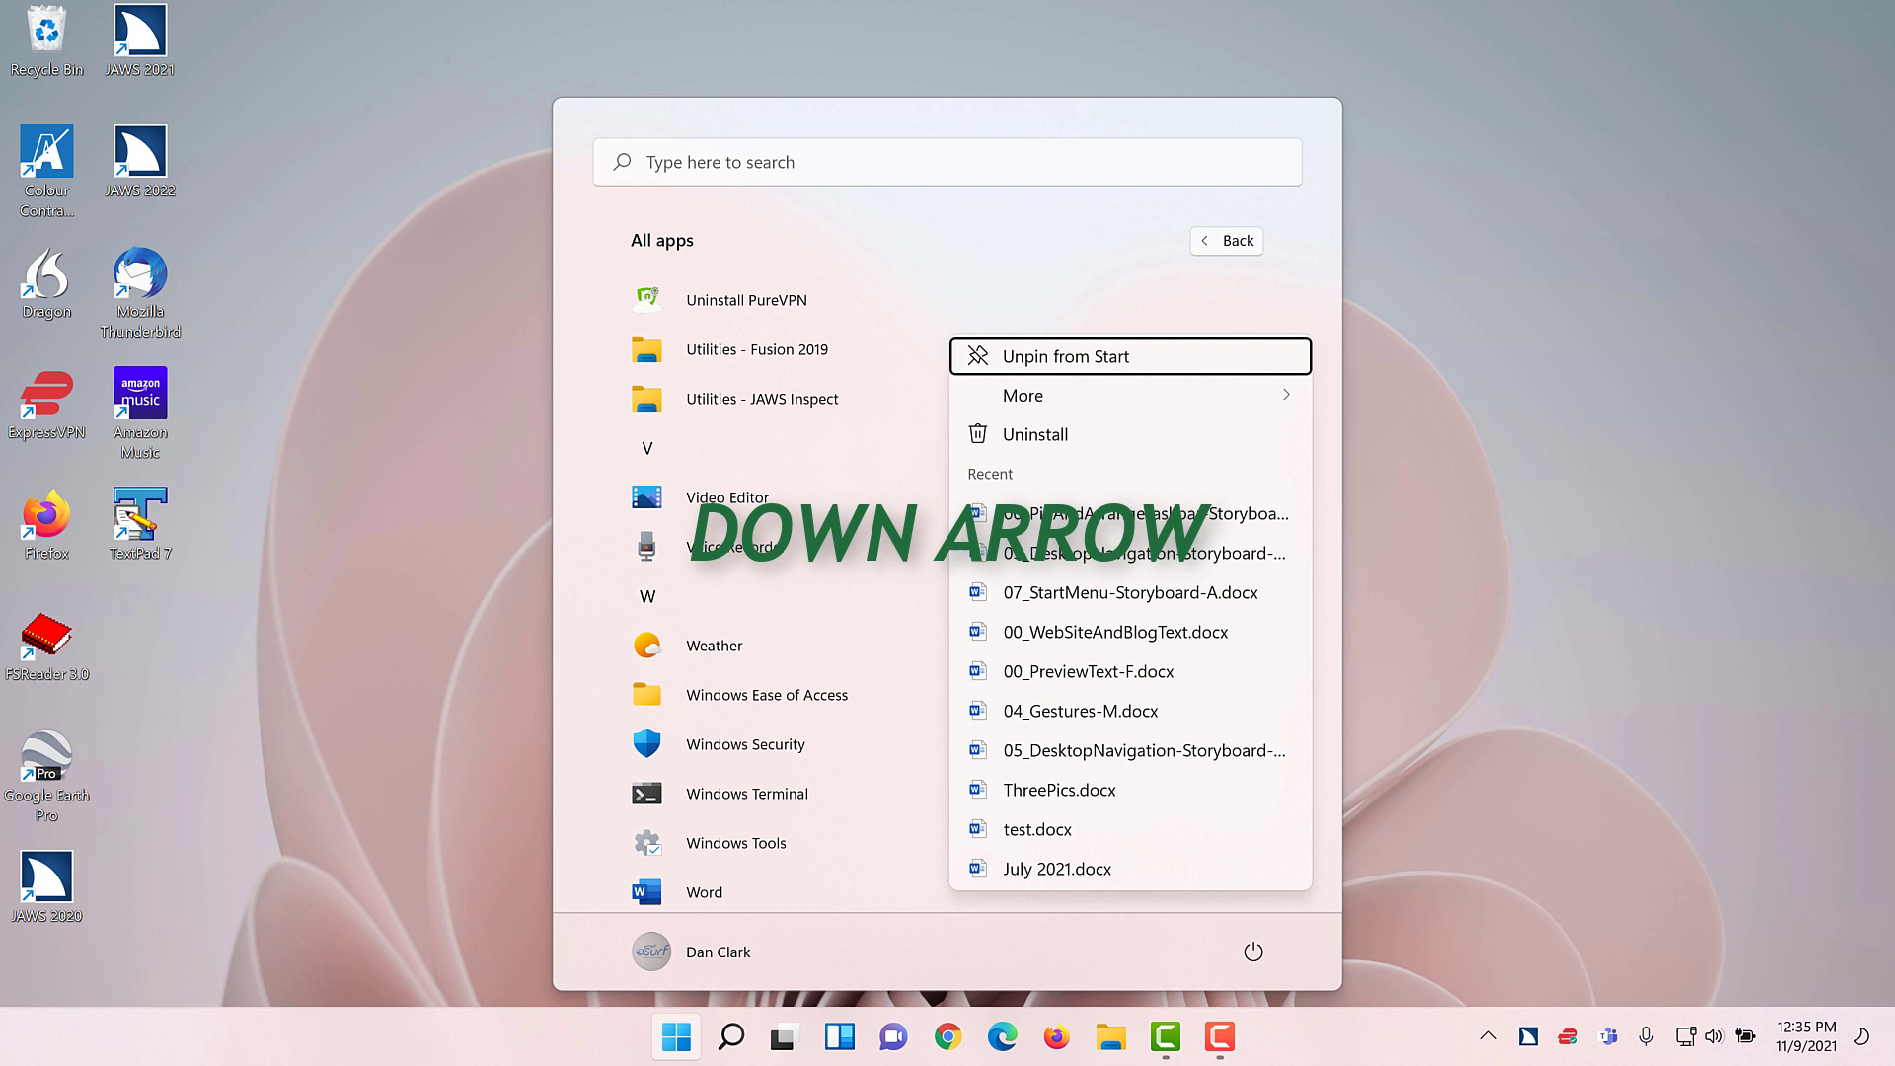
key("Down")
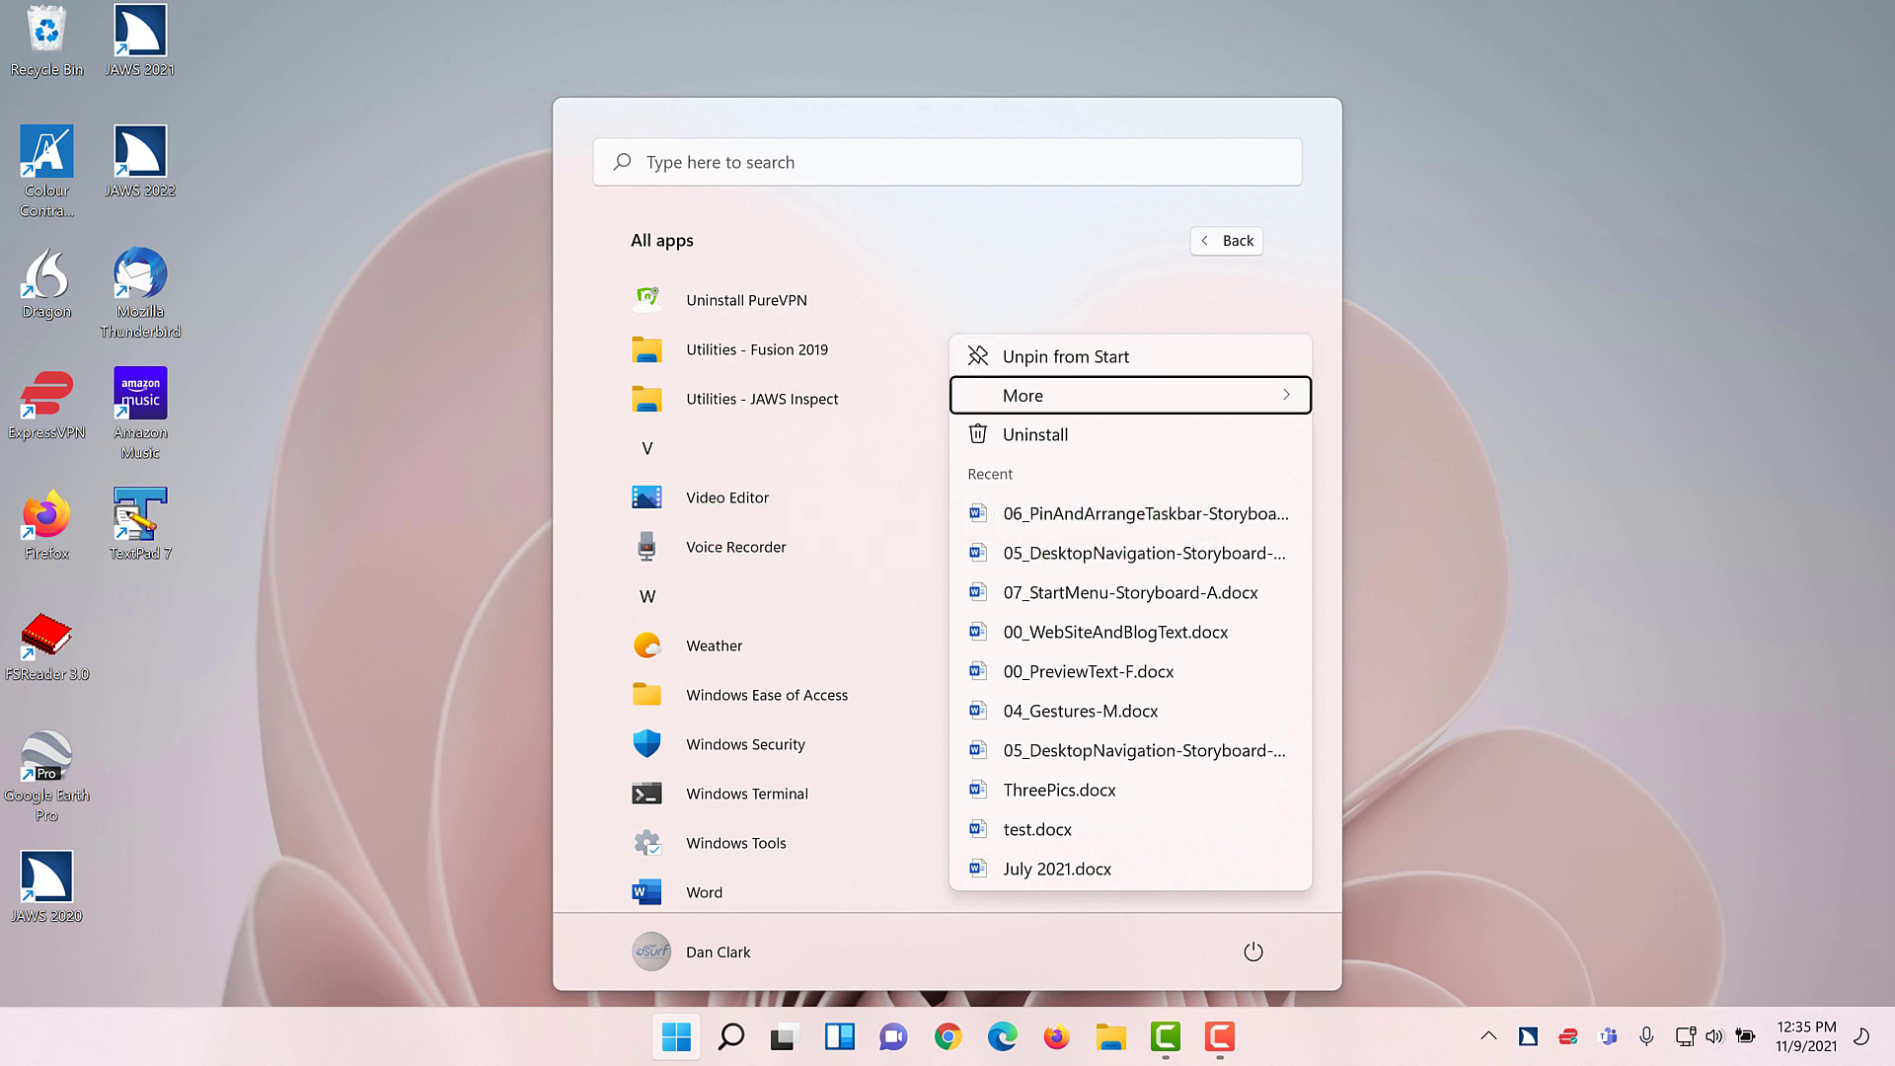
key("Right")
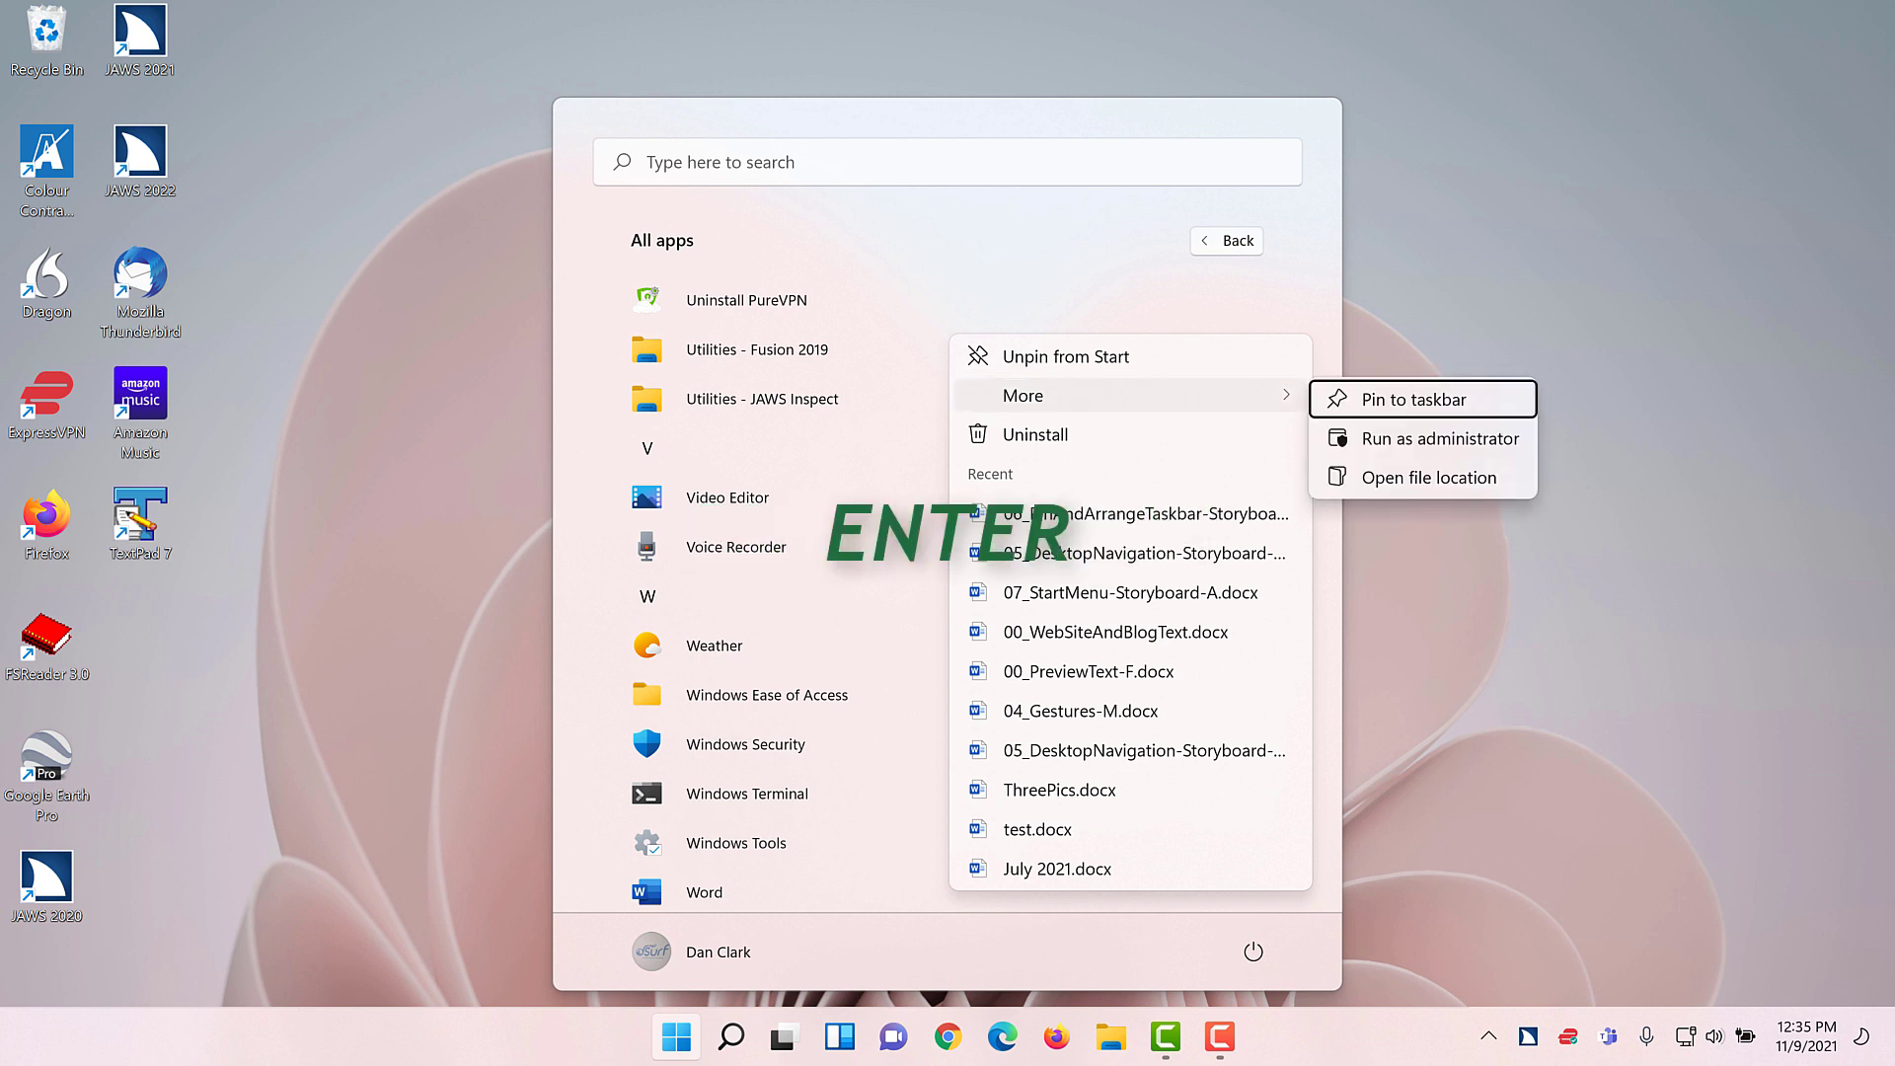
key("Return")
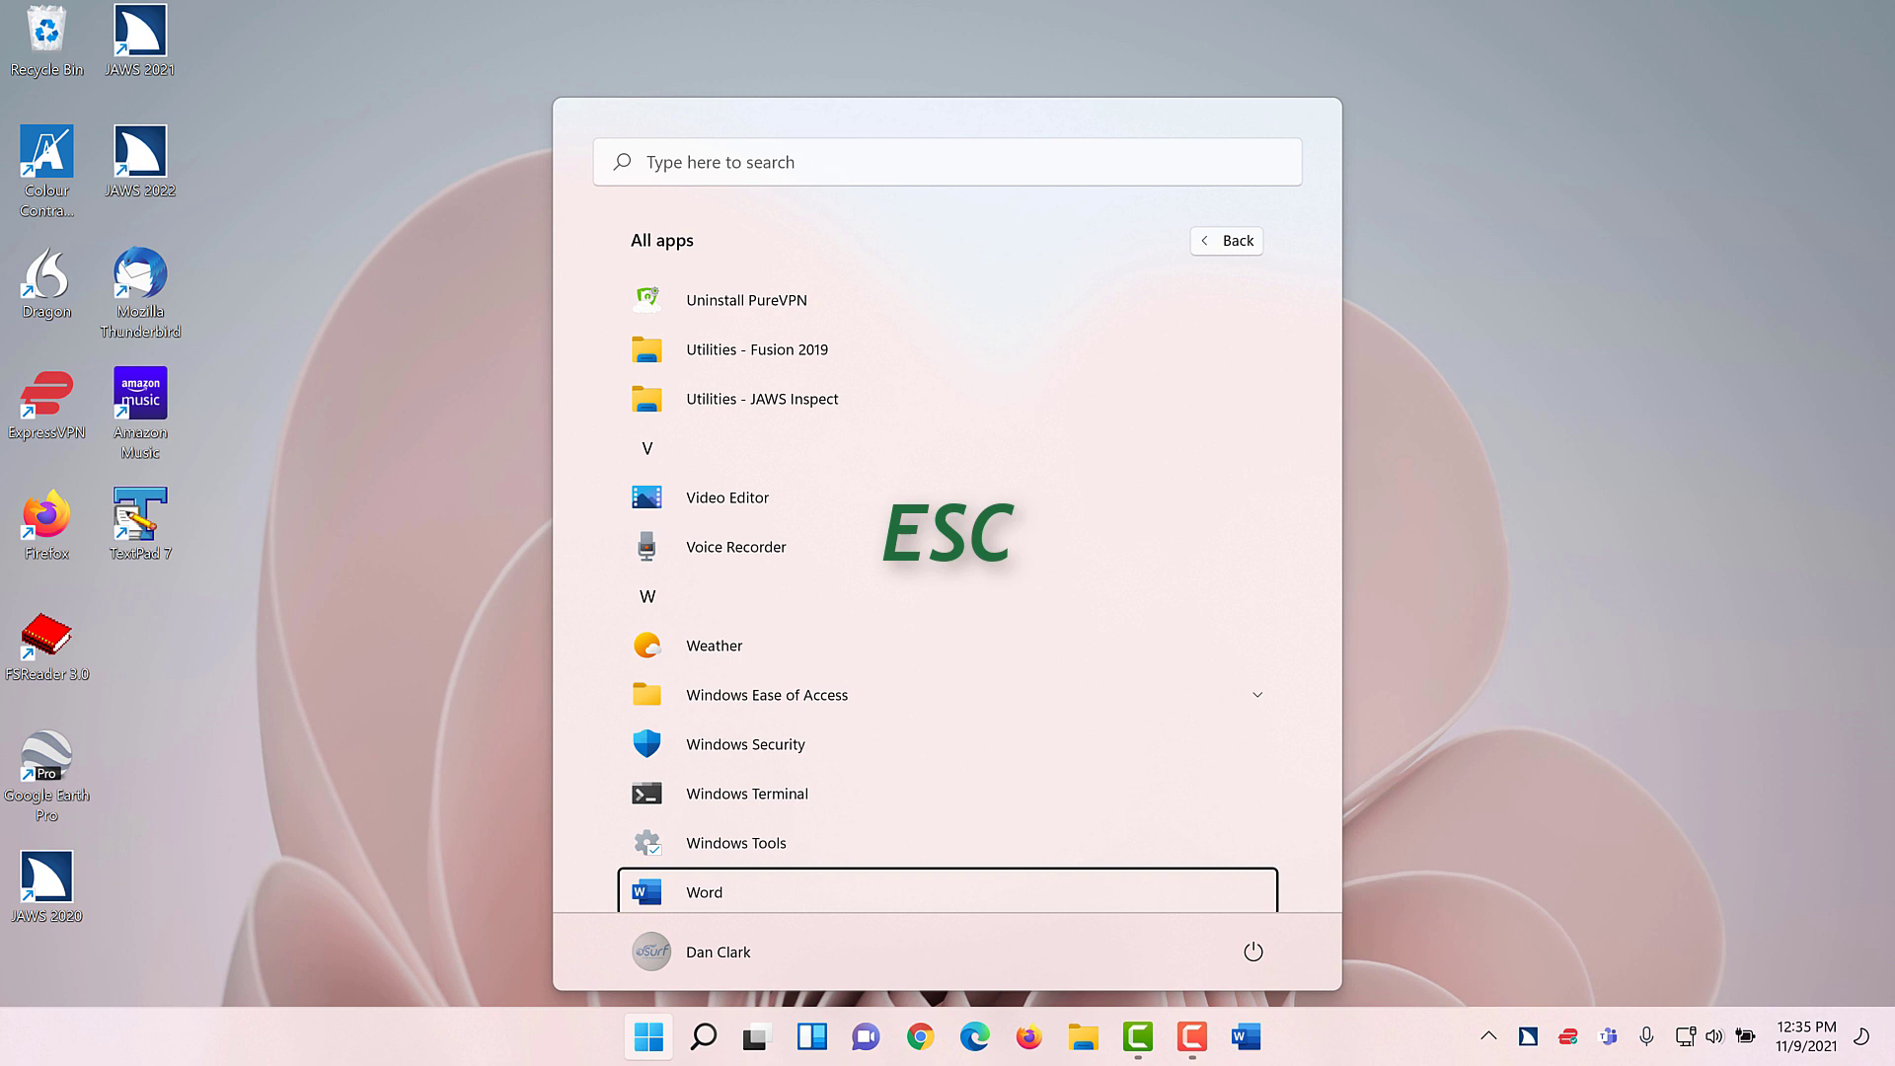
Step: Dismiss the Start menu with Esc to return to the desktop
key("Escape")
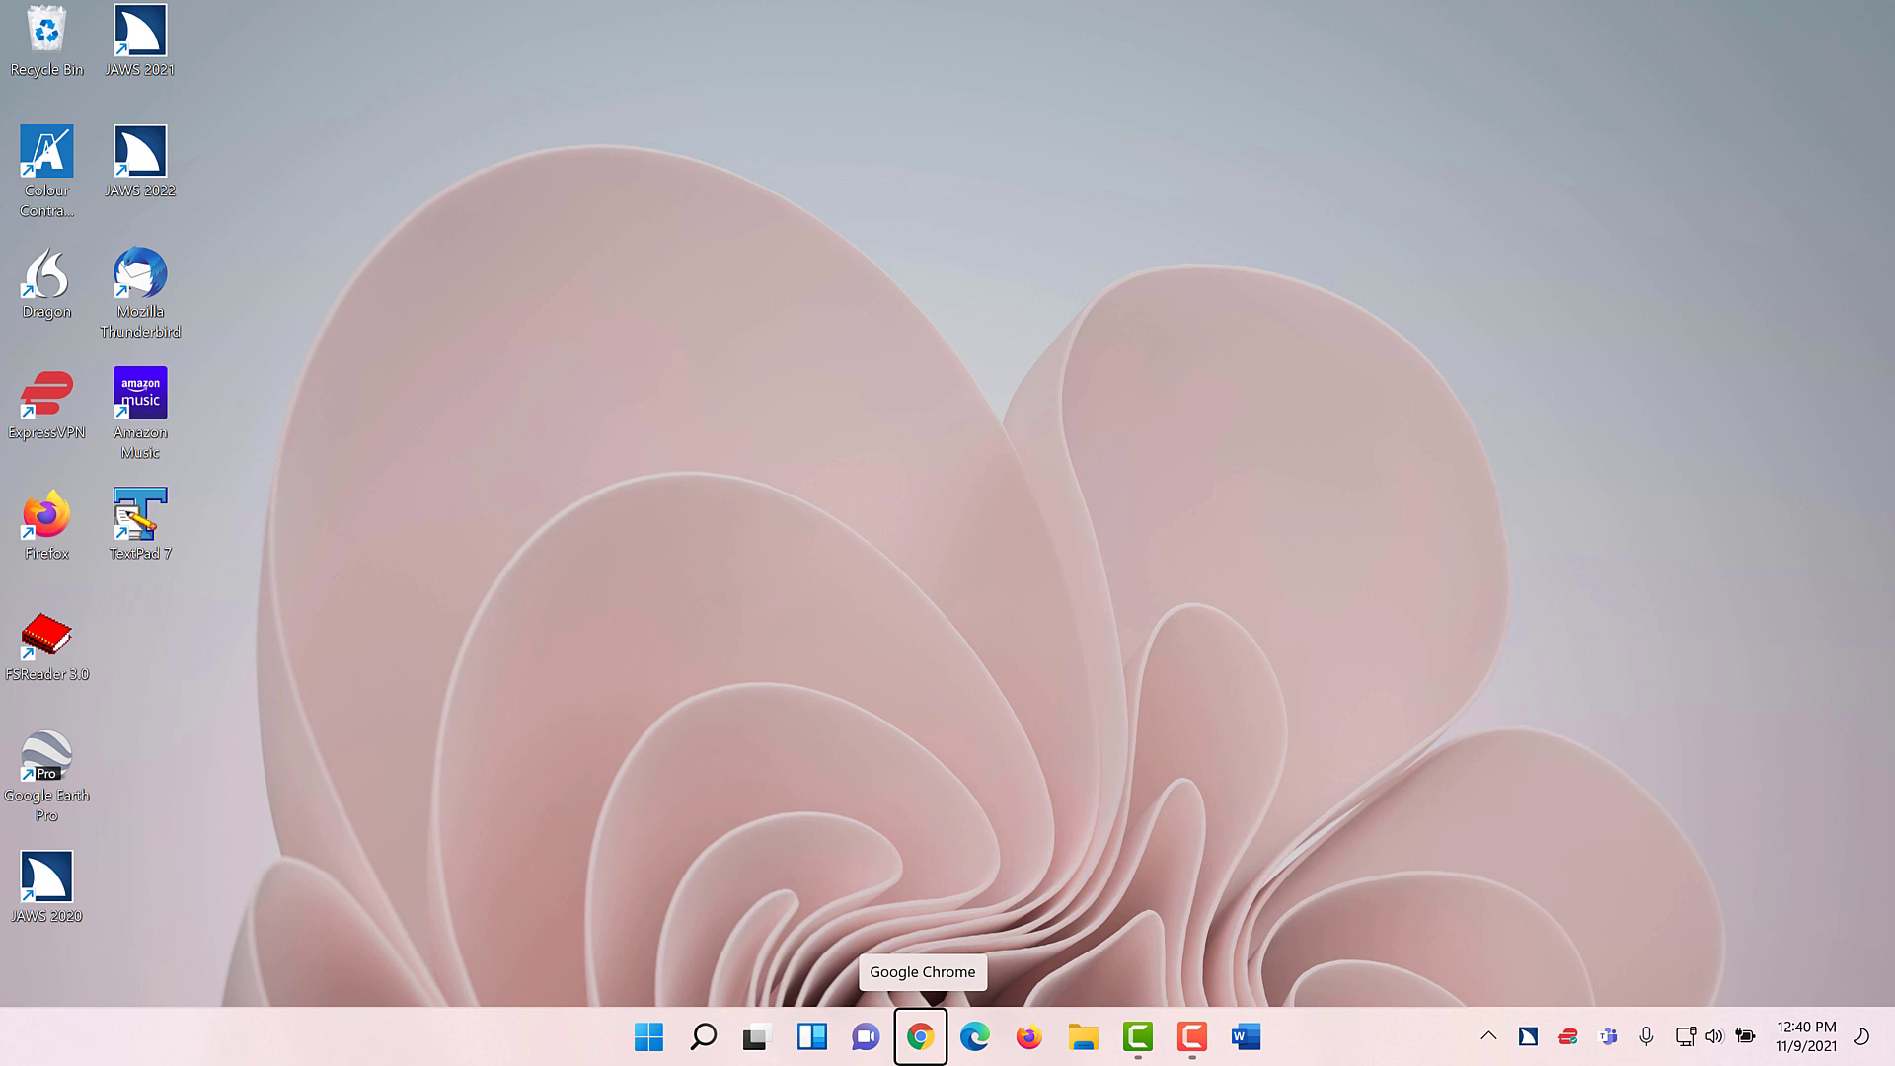
Step: Step taskbar focus from Chrome through Edge and Firefox to File Explorer
key("Right")
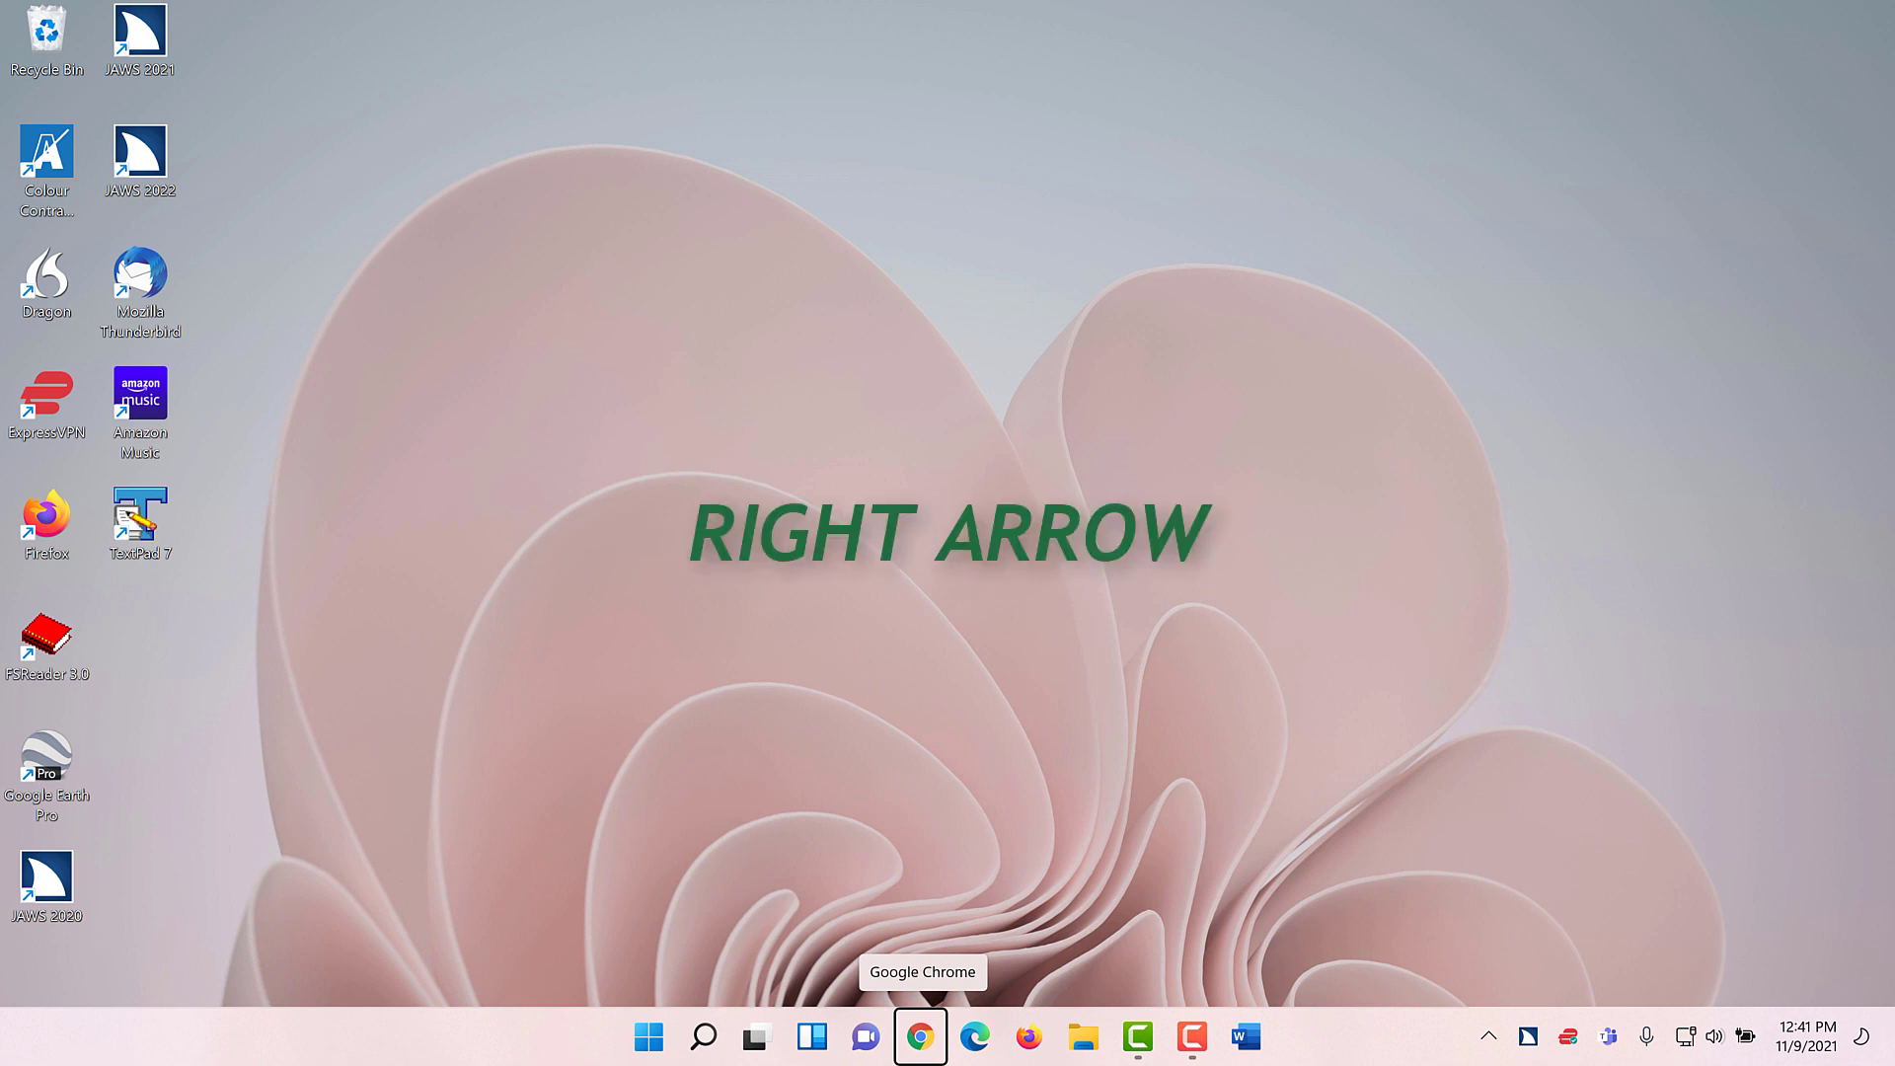
key("Right")
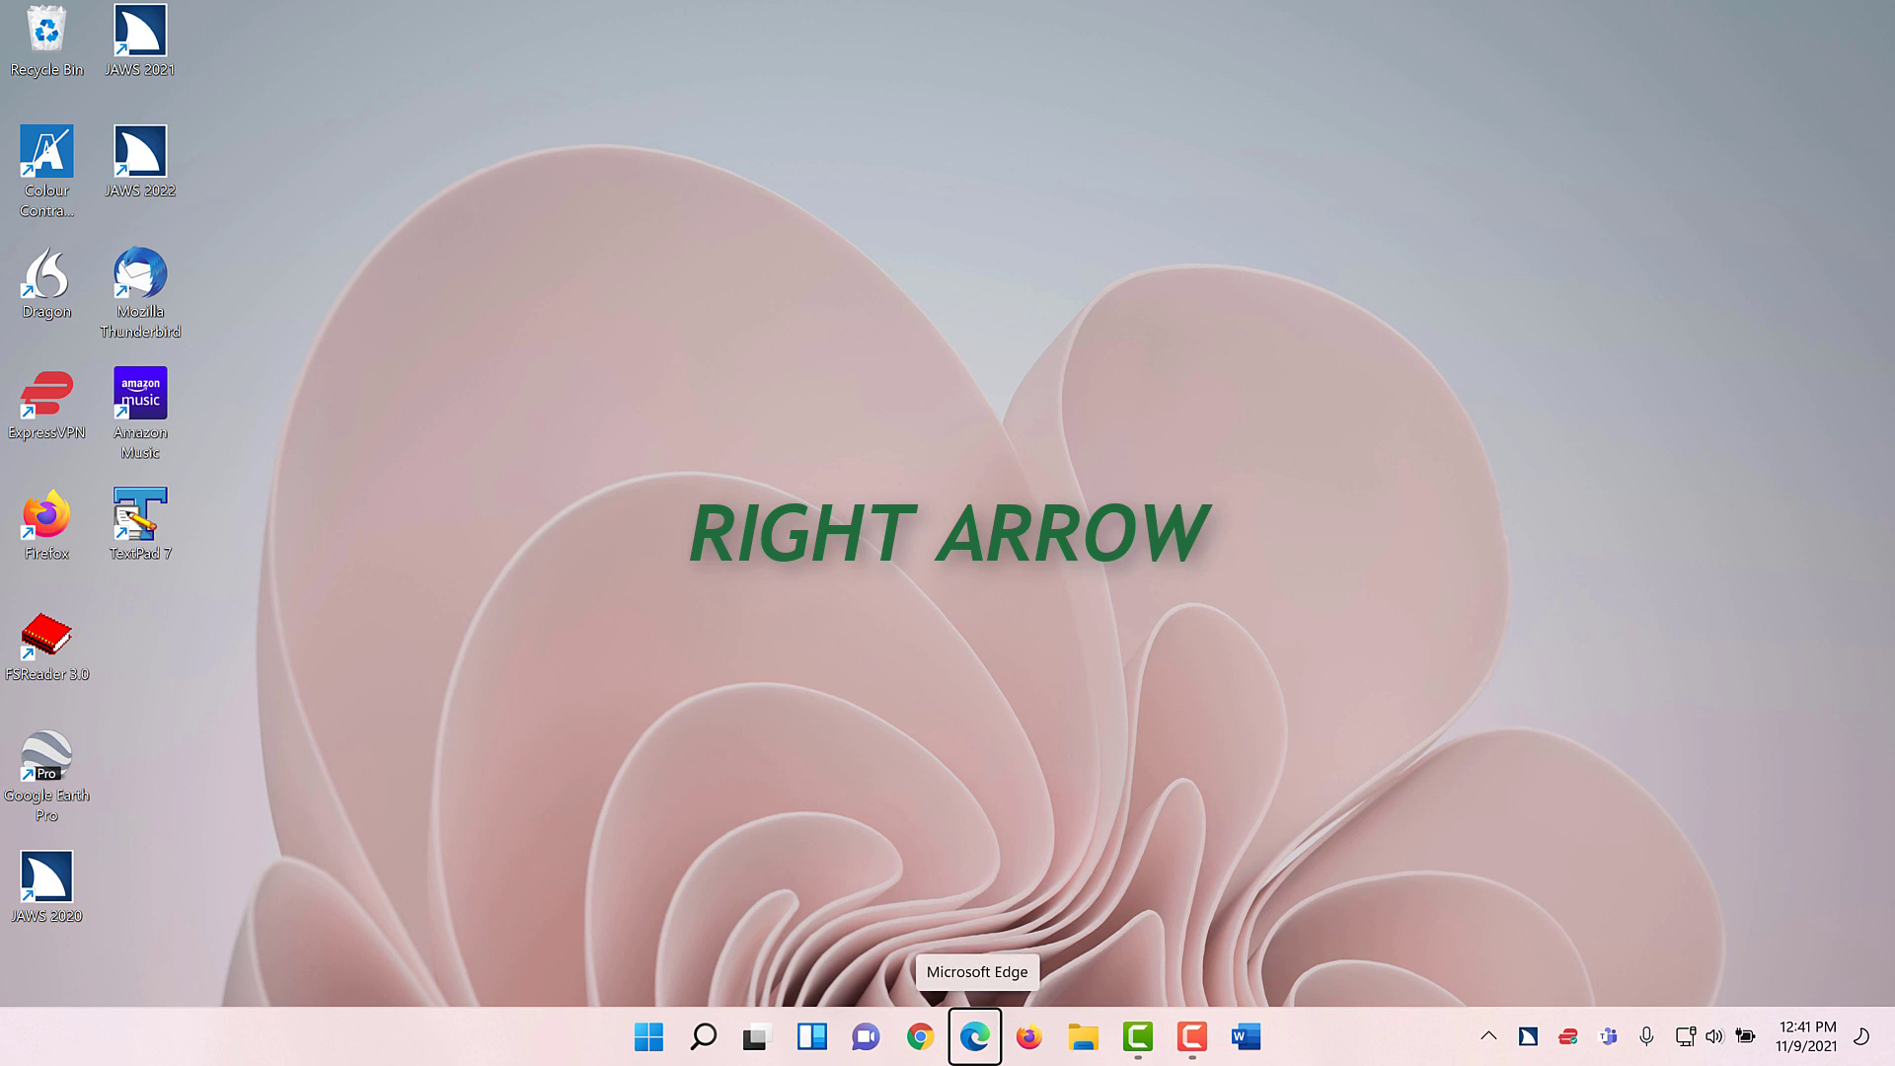
key("Right")
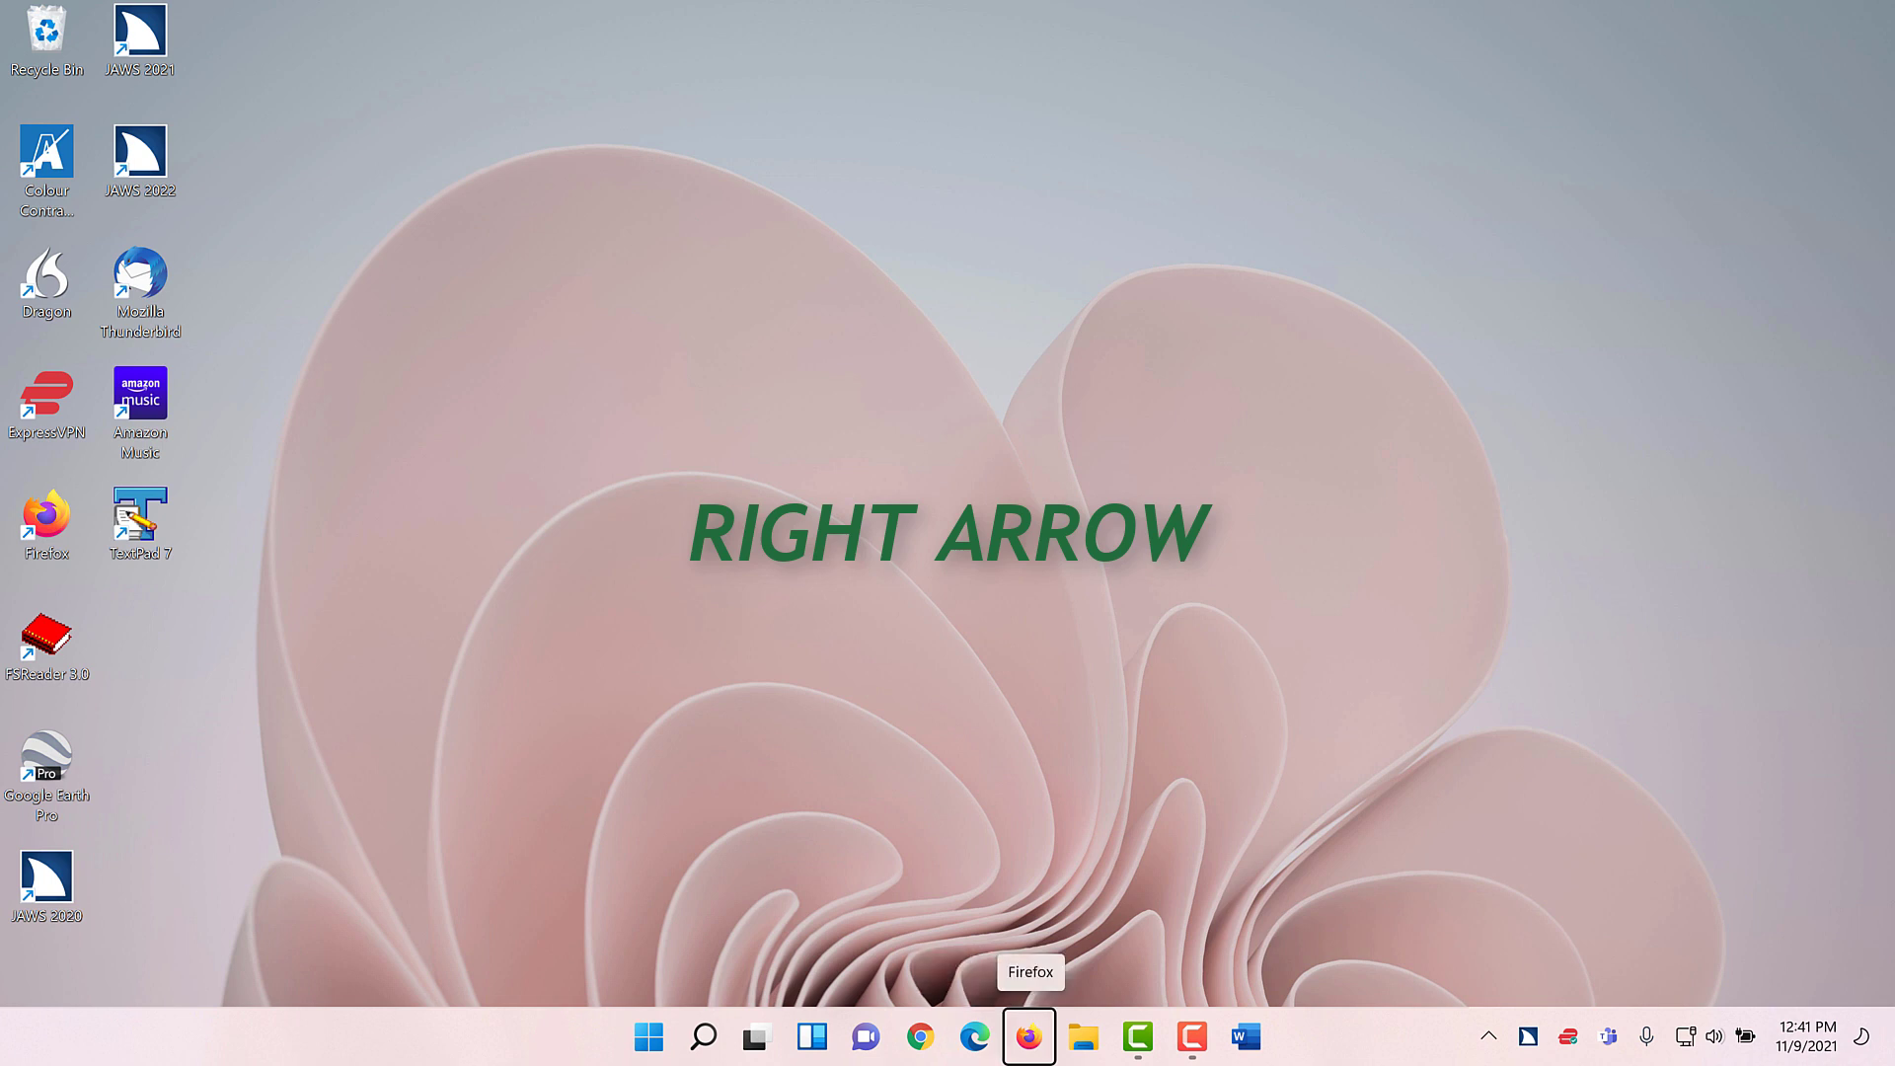
key("Right")
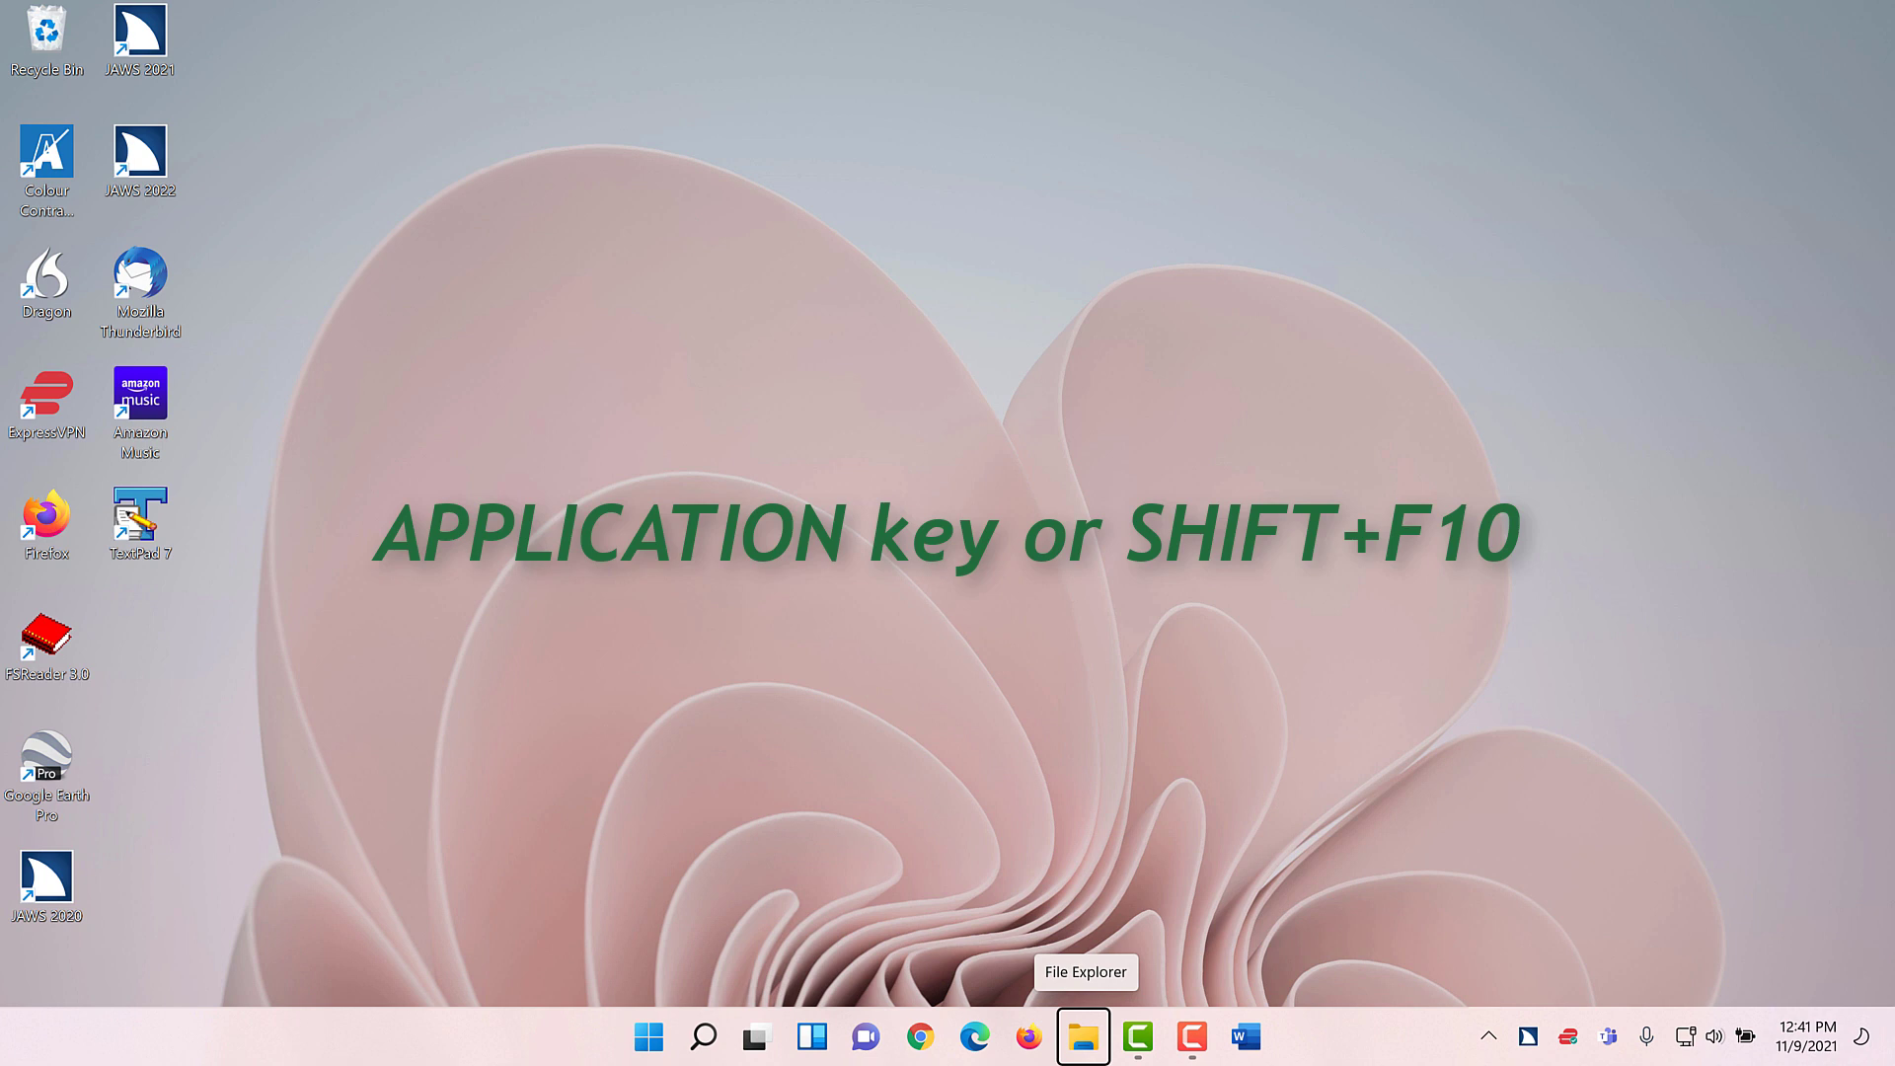
Step: Choose Unpin from taskbar in File Explorer's jump list
key("shift+F10")
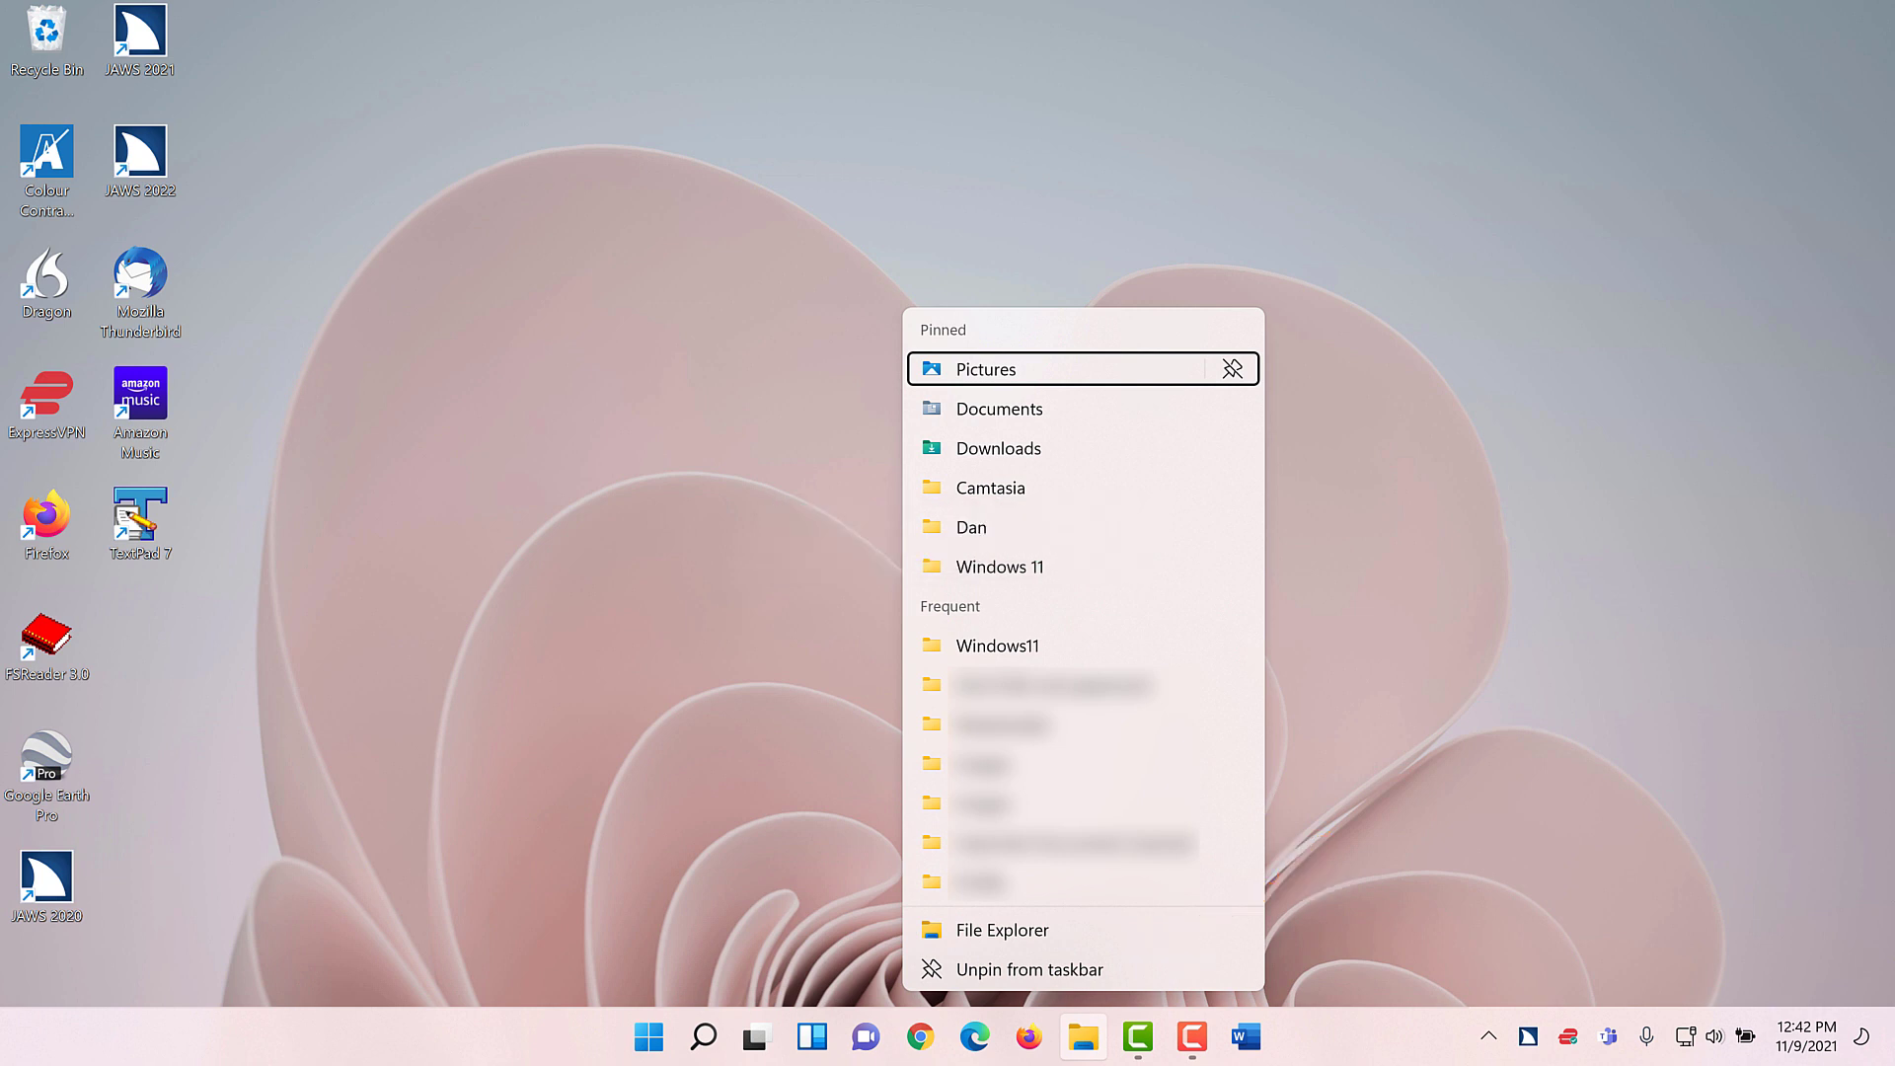
key("Up")
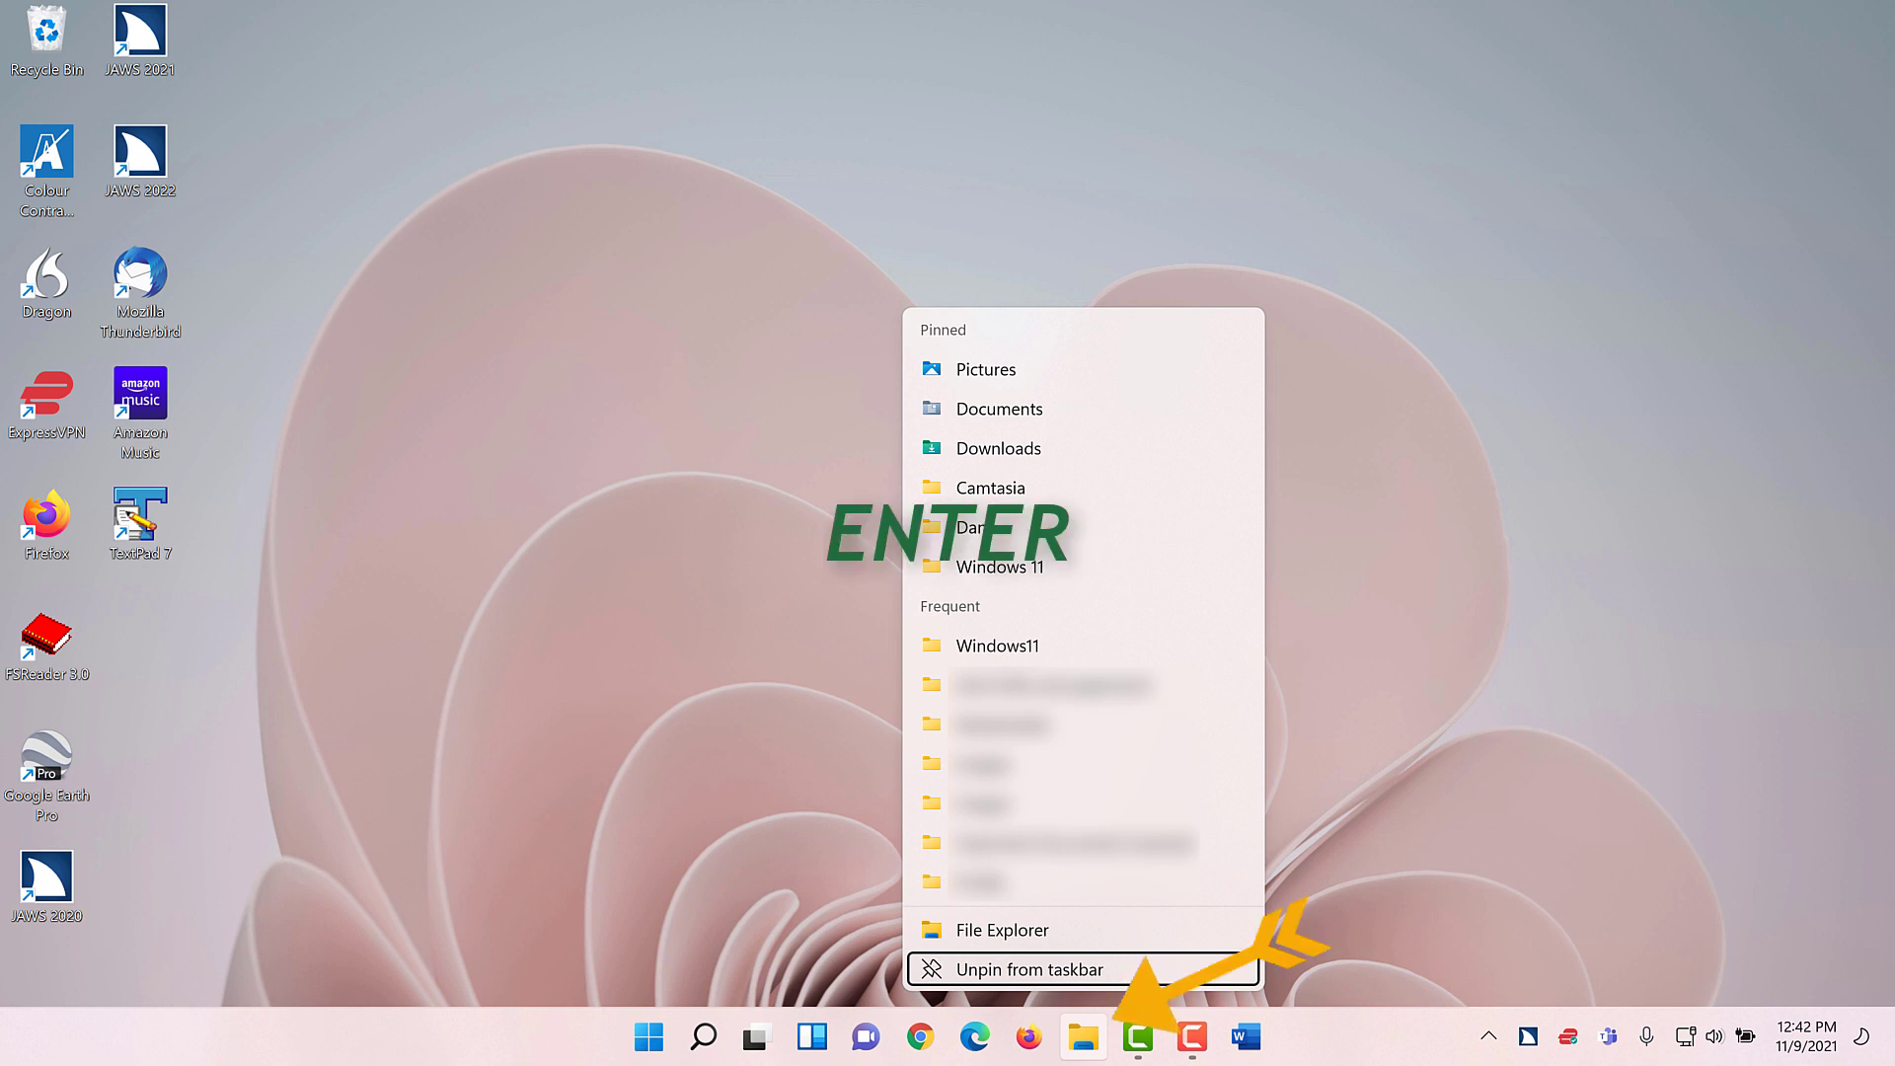
key("Return")
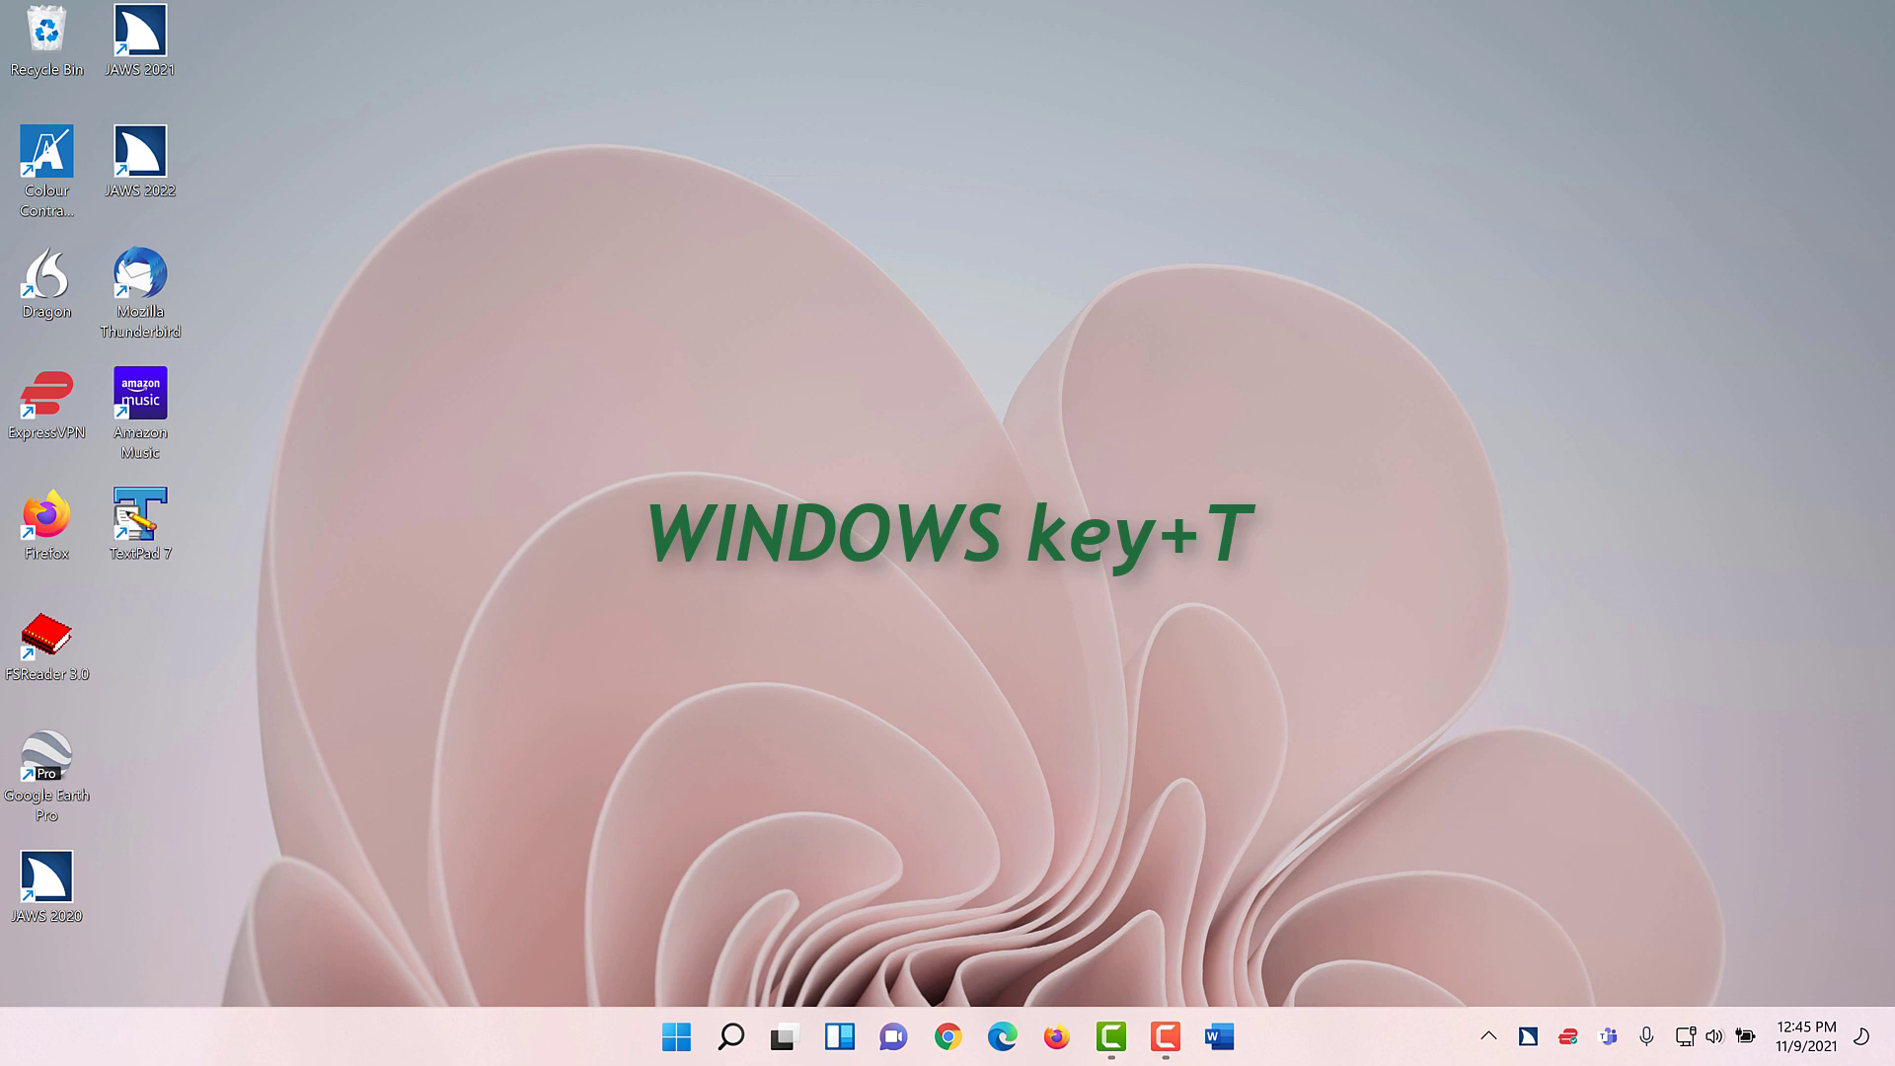
Step: Focus the taskbar with Win+T and step through Edge, Firefox and both Camtasia apps to Word
key("super+t")
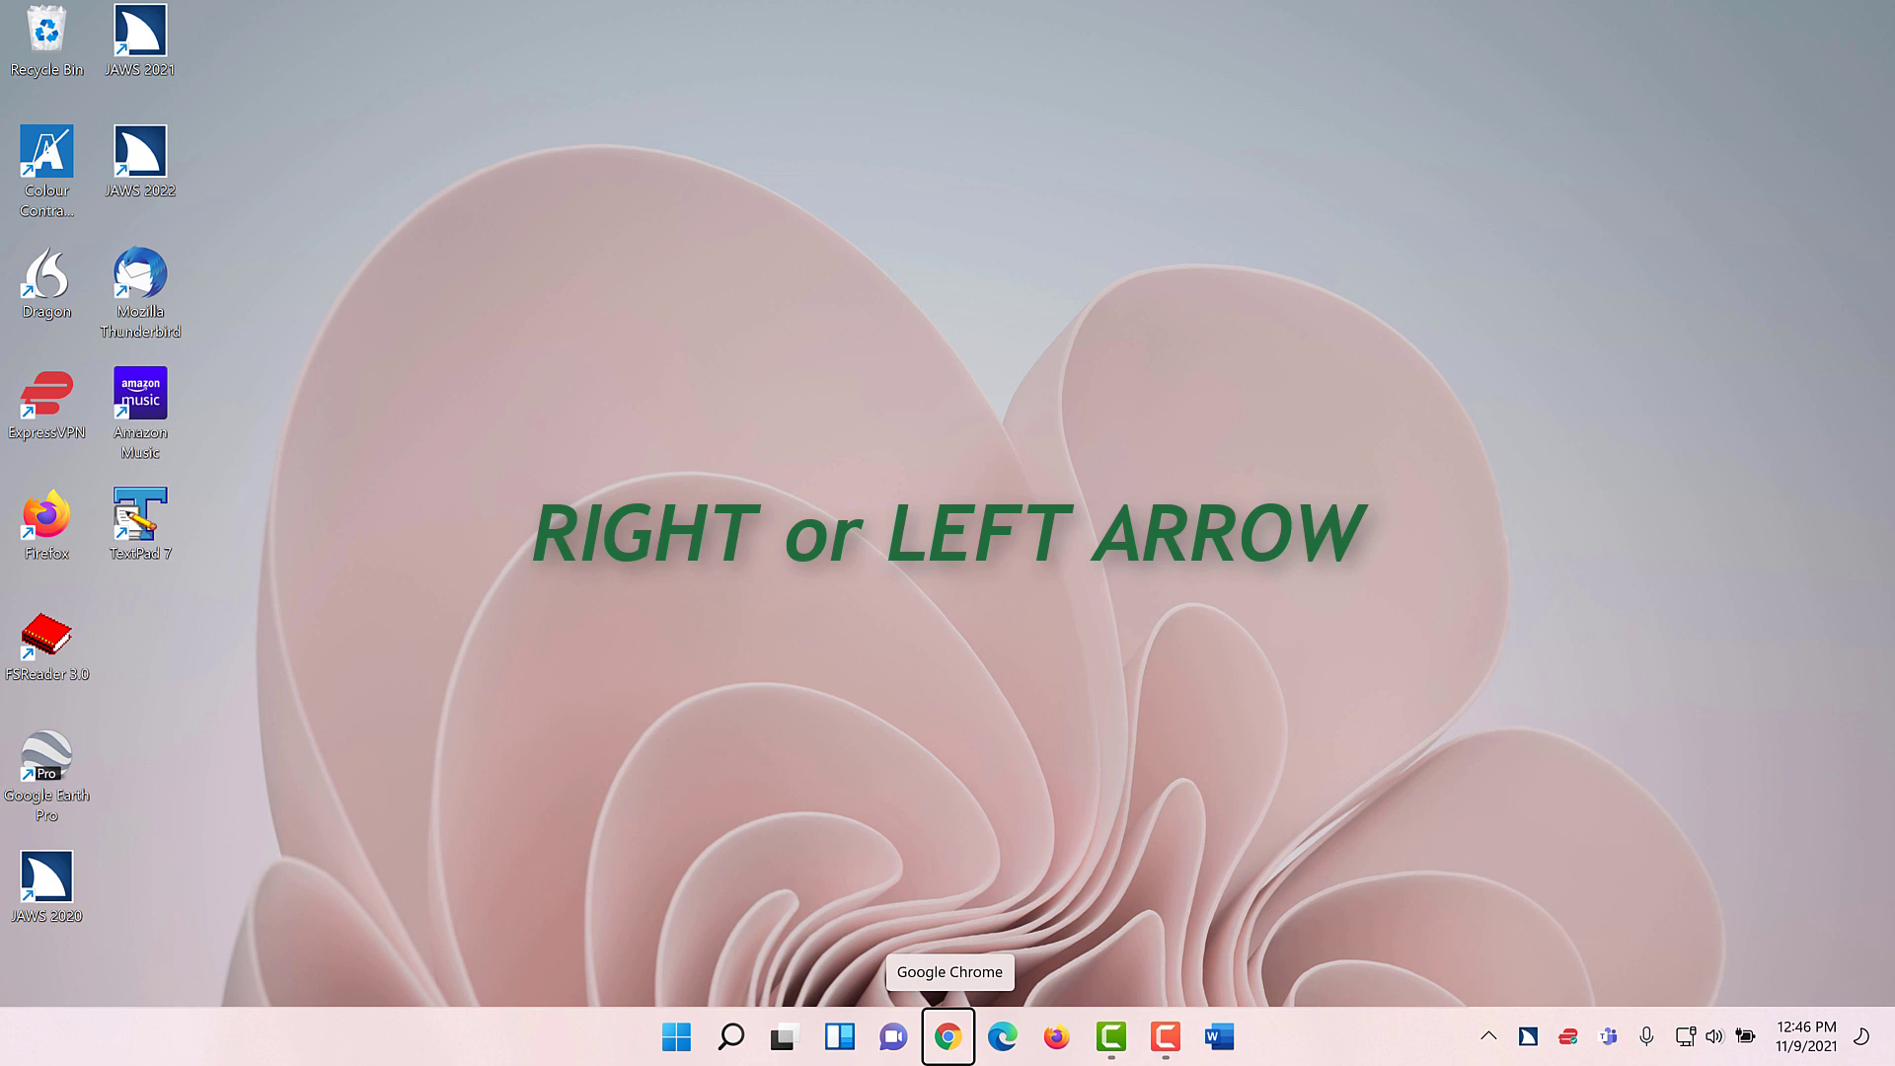
key("Right")
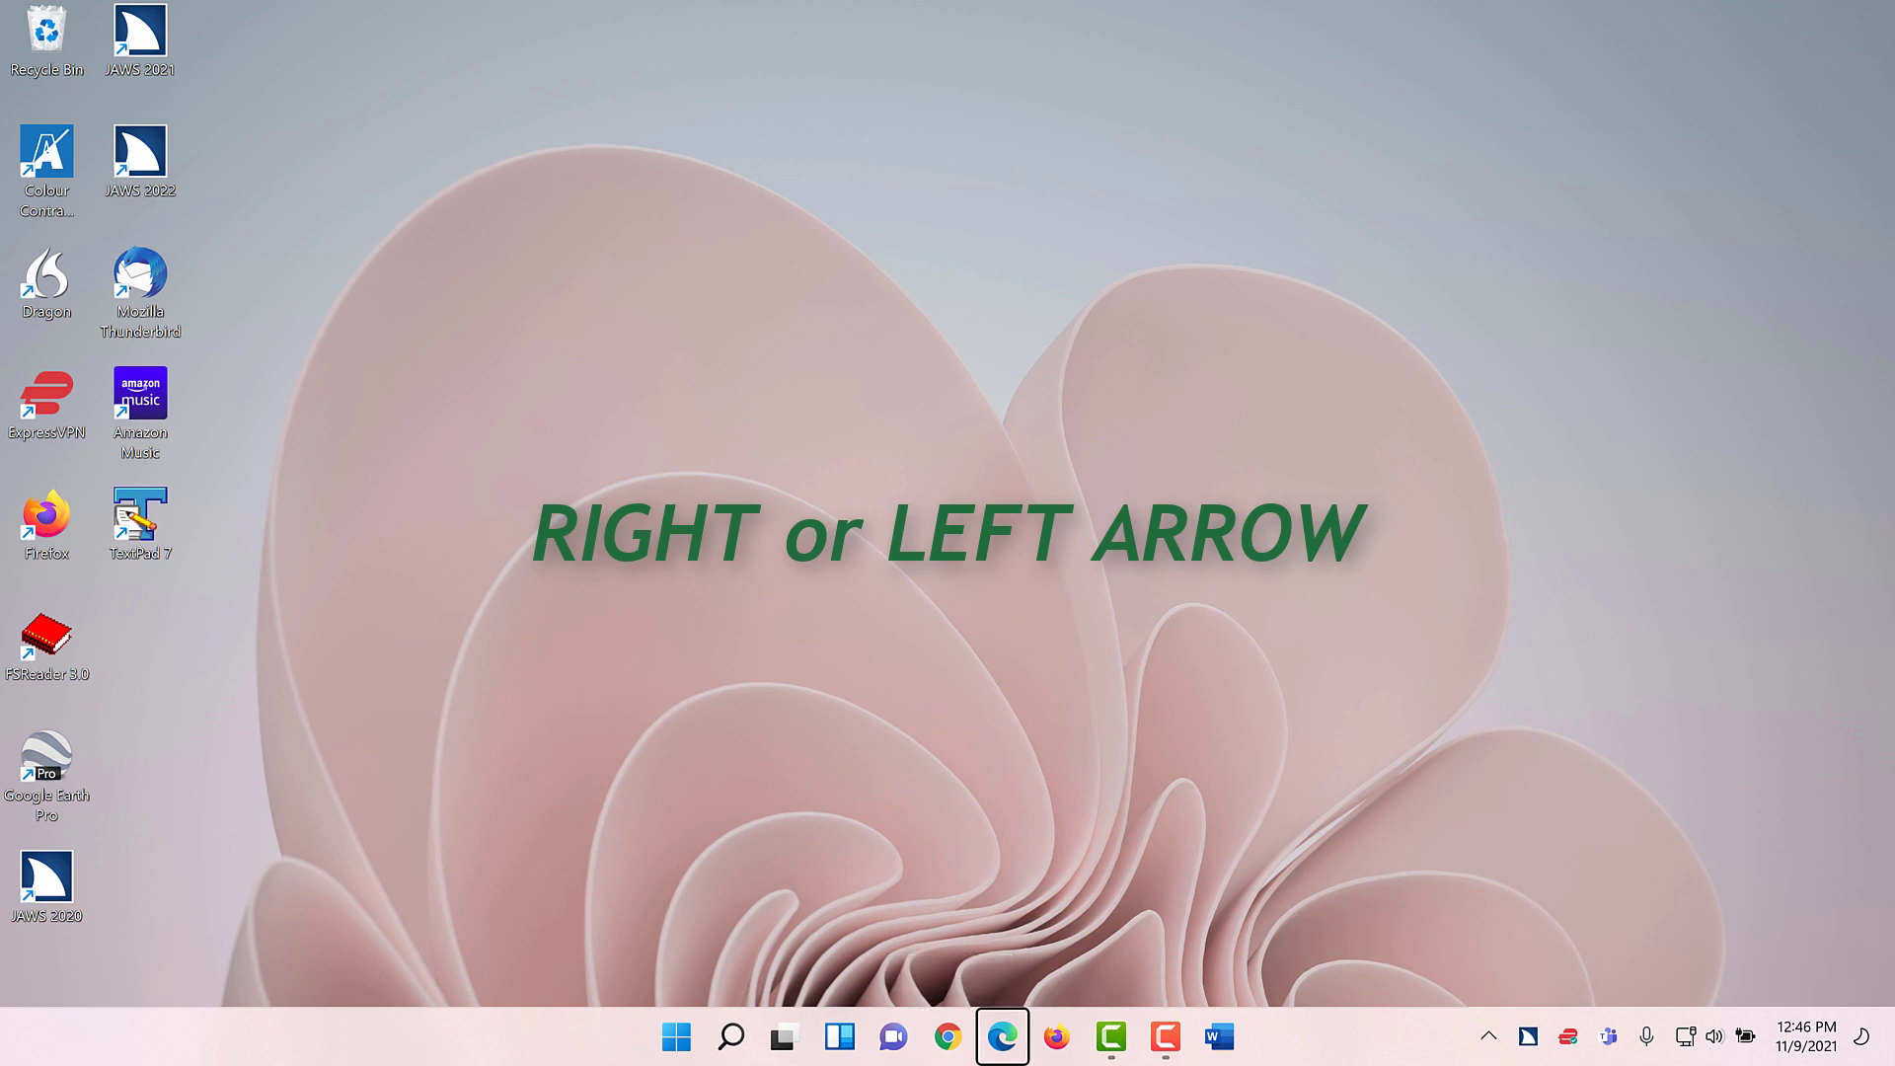
key("Right")
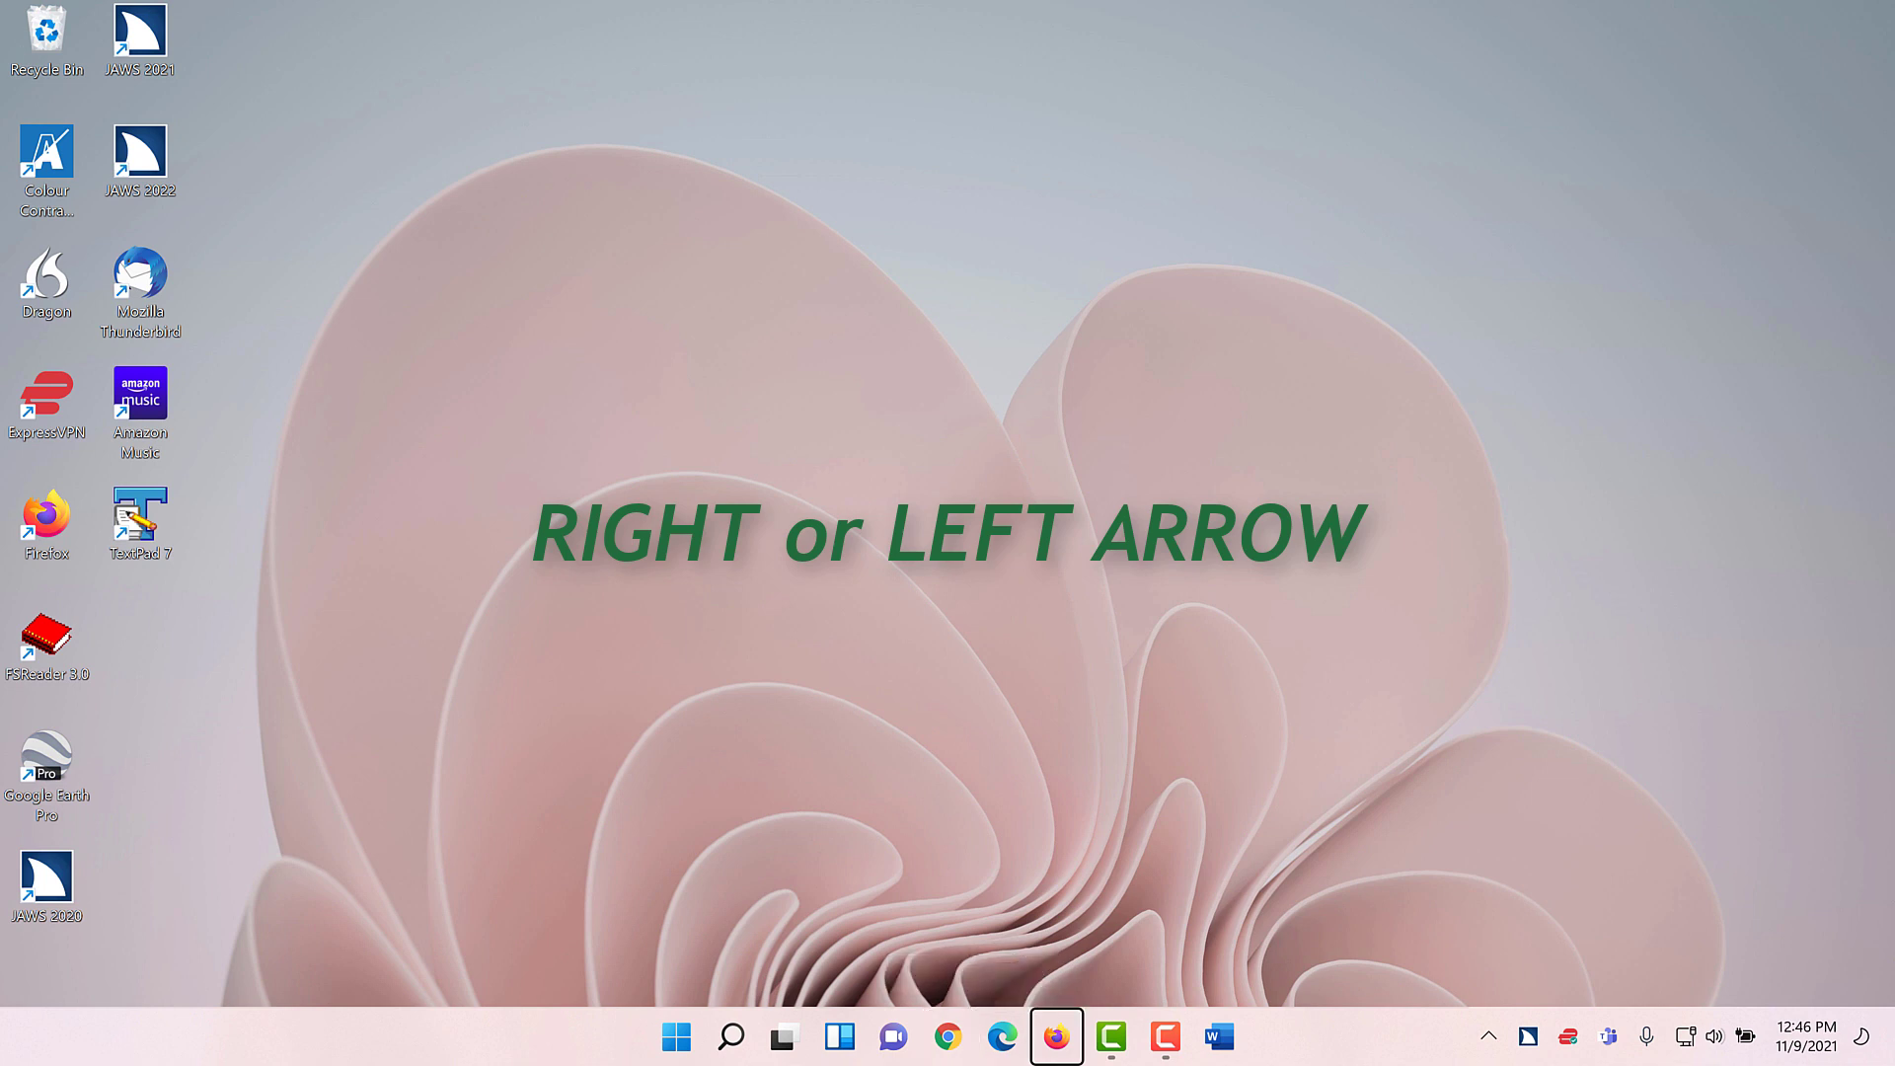
key("Right")
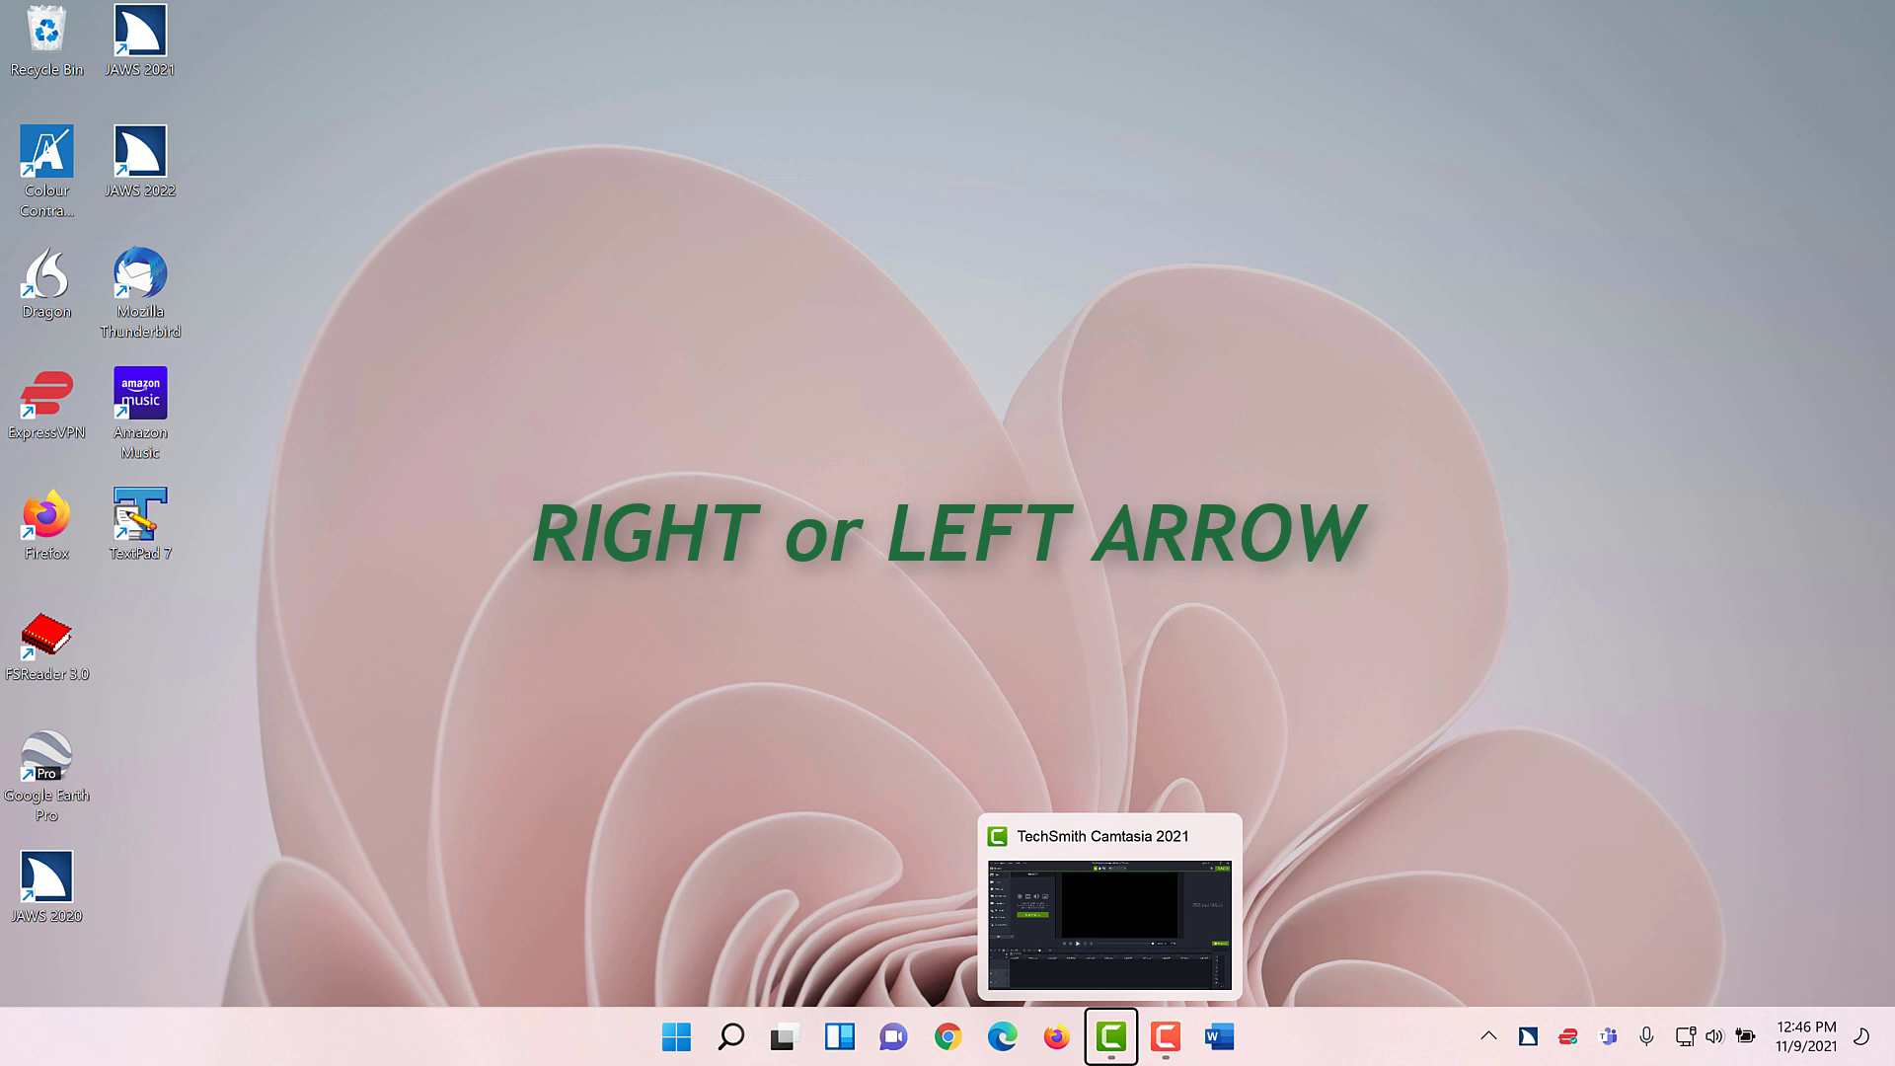
key("Right")
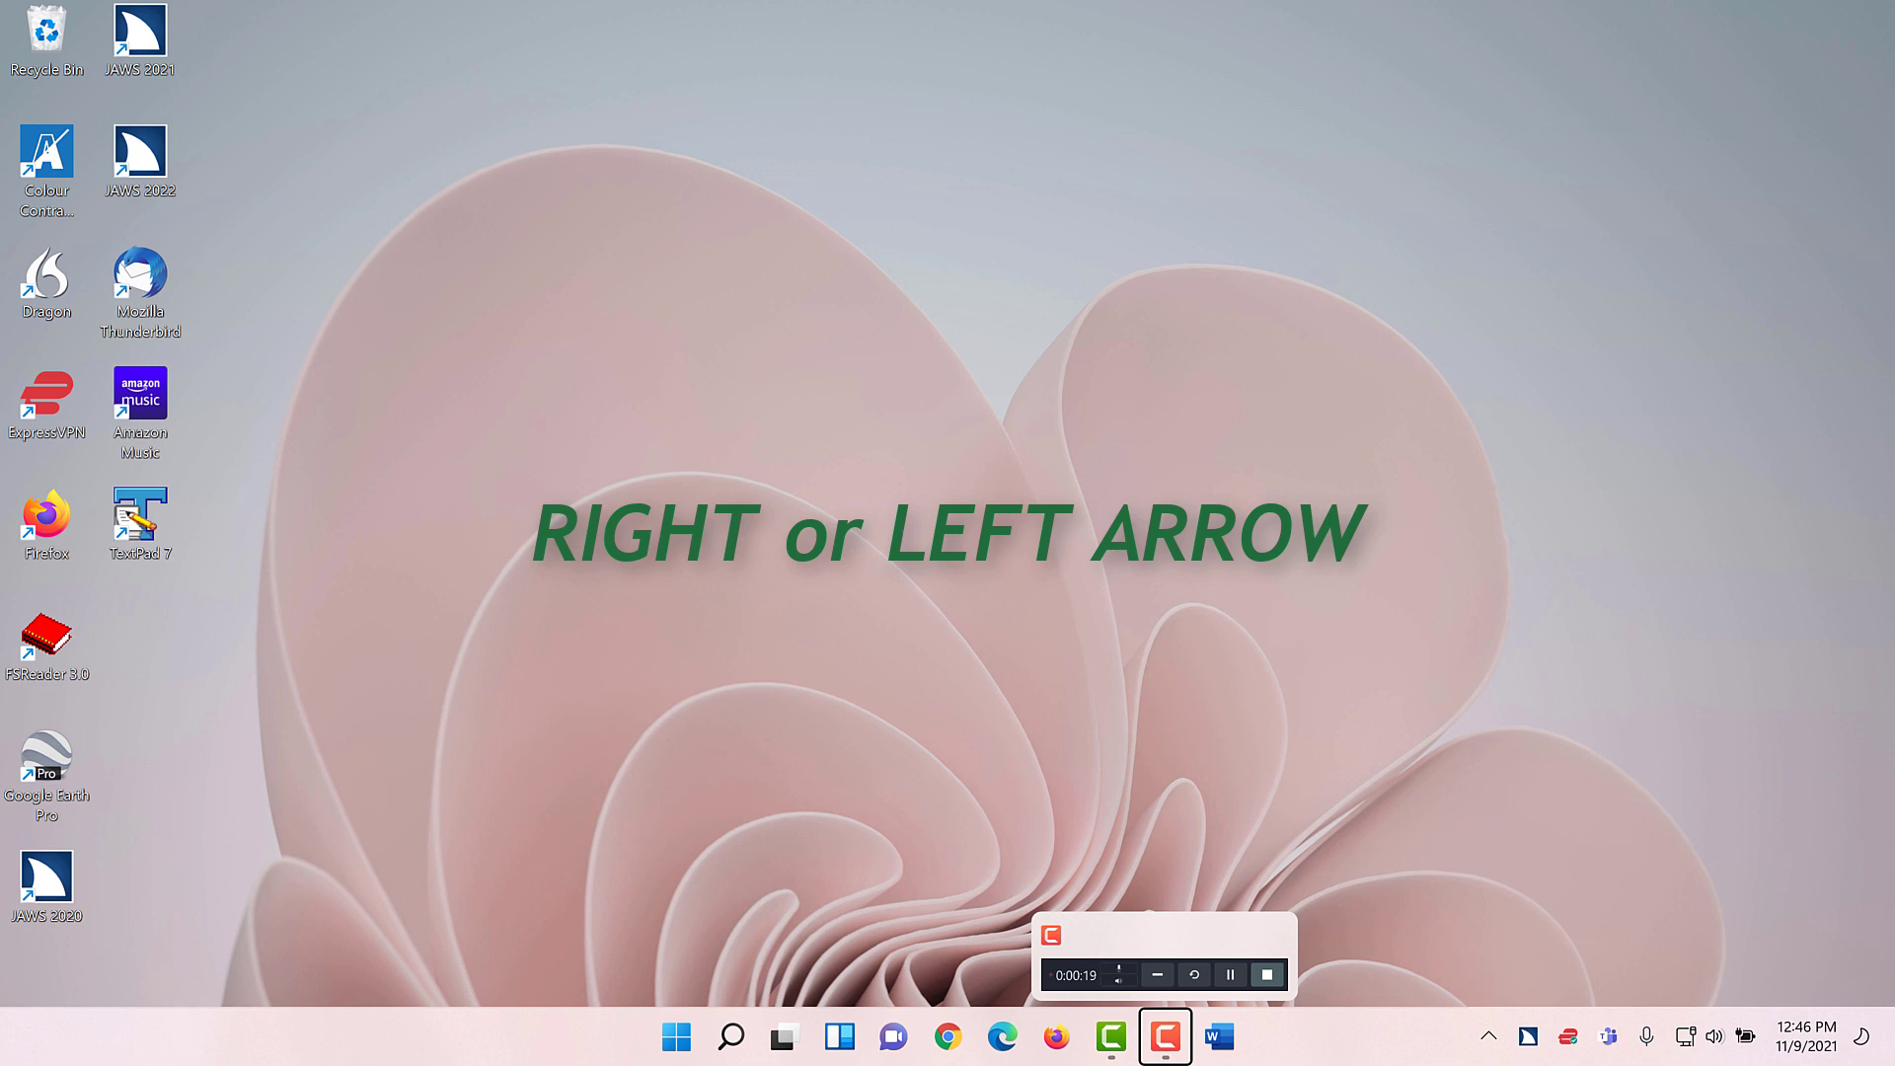
key("Right")
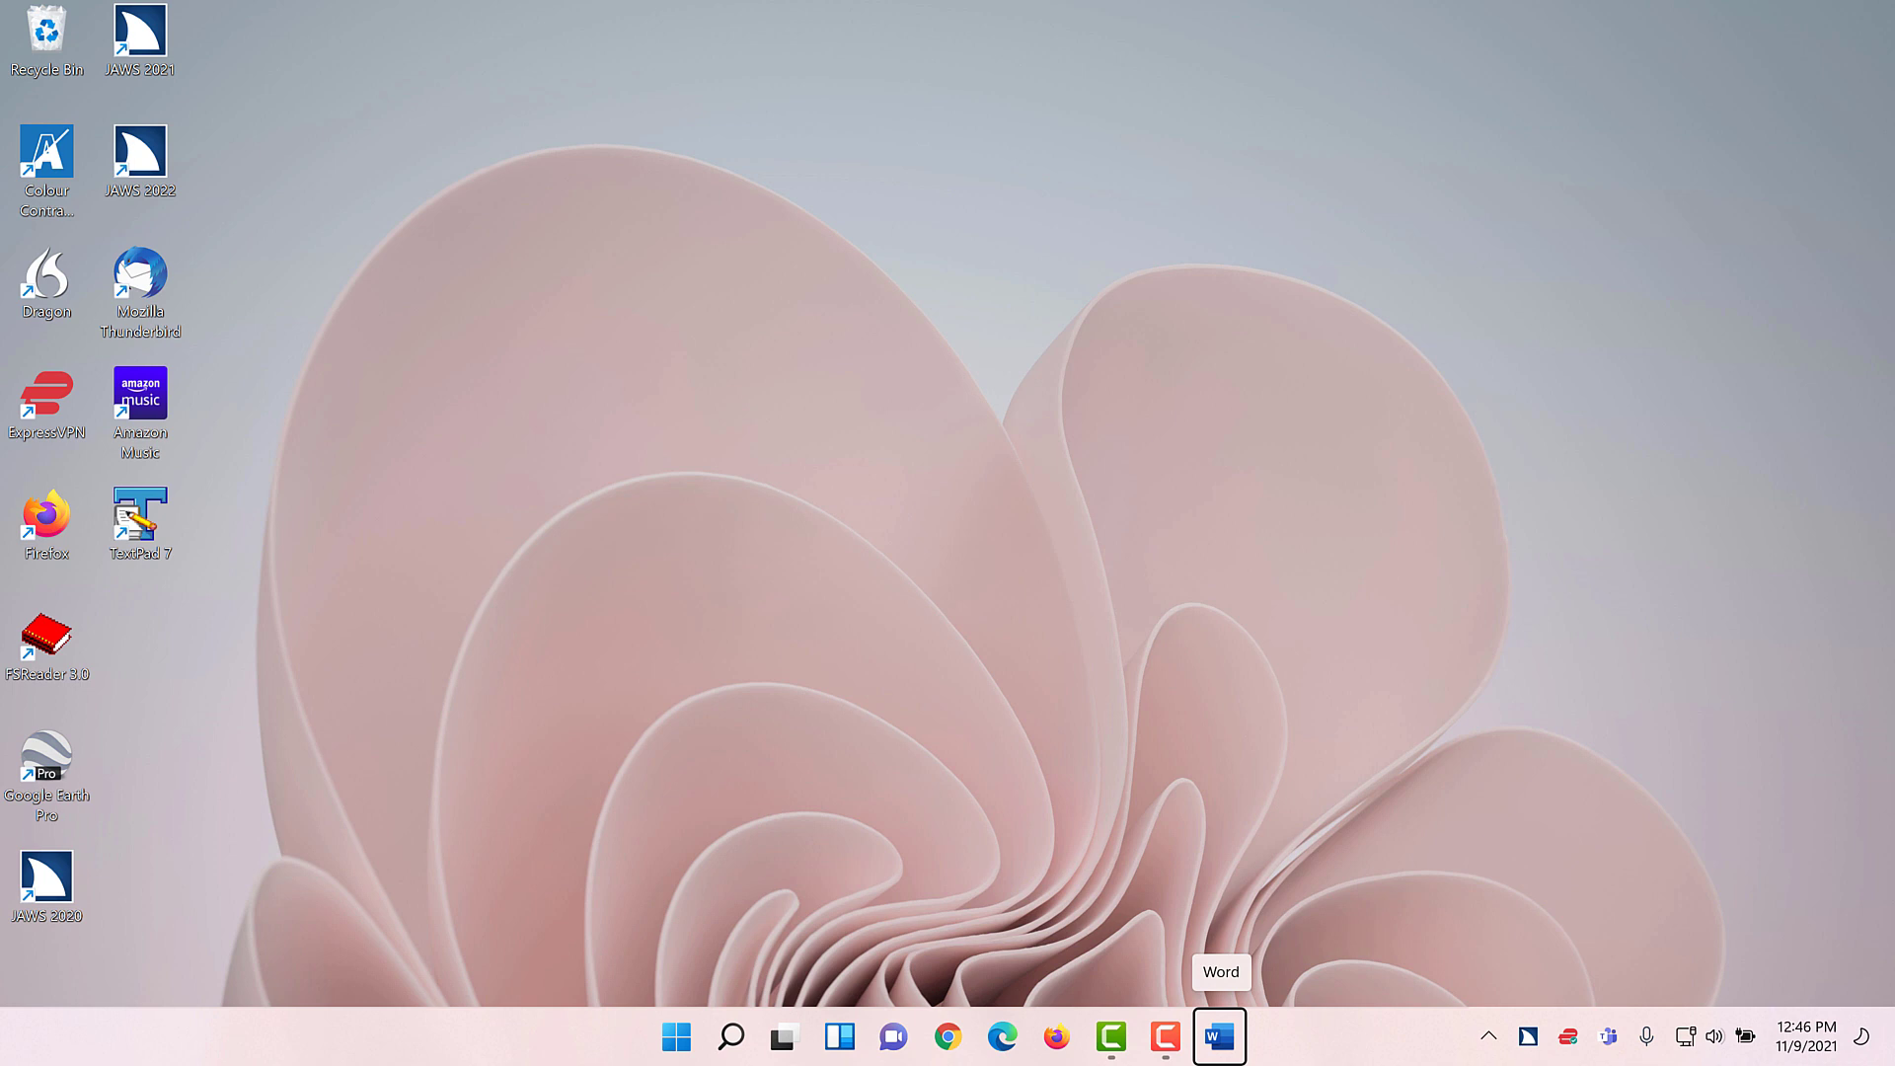
Step: Shift Word leftward along the taskbar with Alt+Shift+Left, ahead of the Camtasia apps
key("alt+shift+Right")
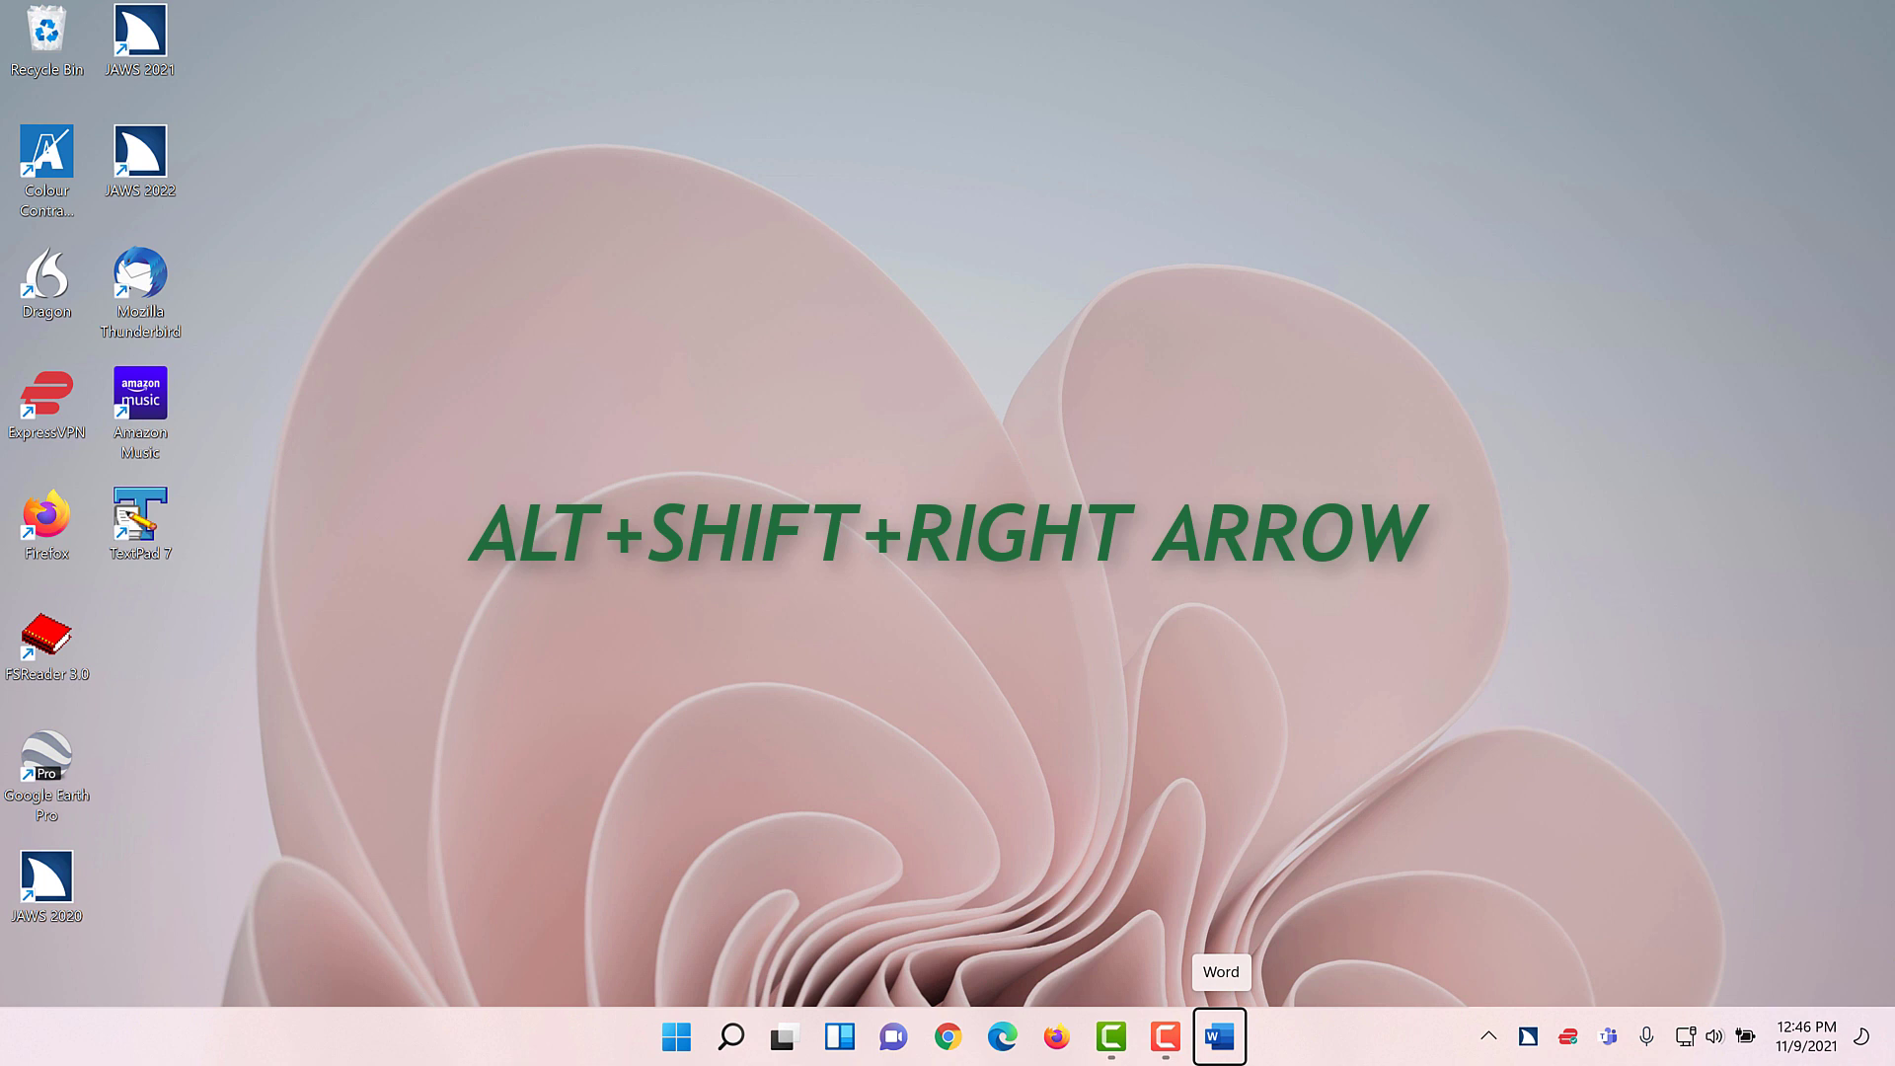
key("alt+shift+Left")
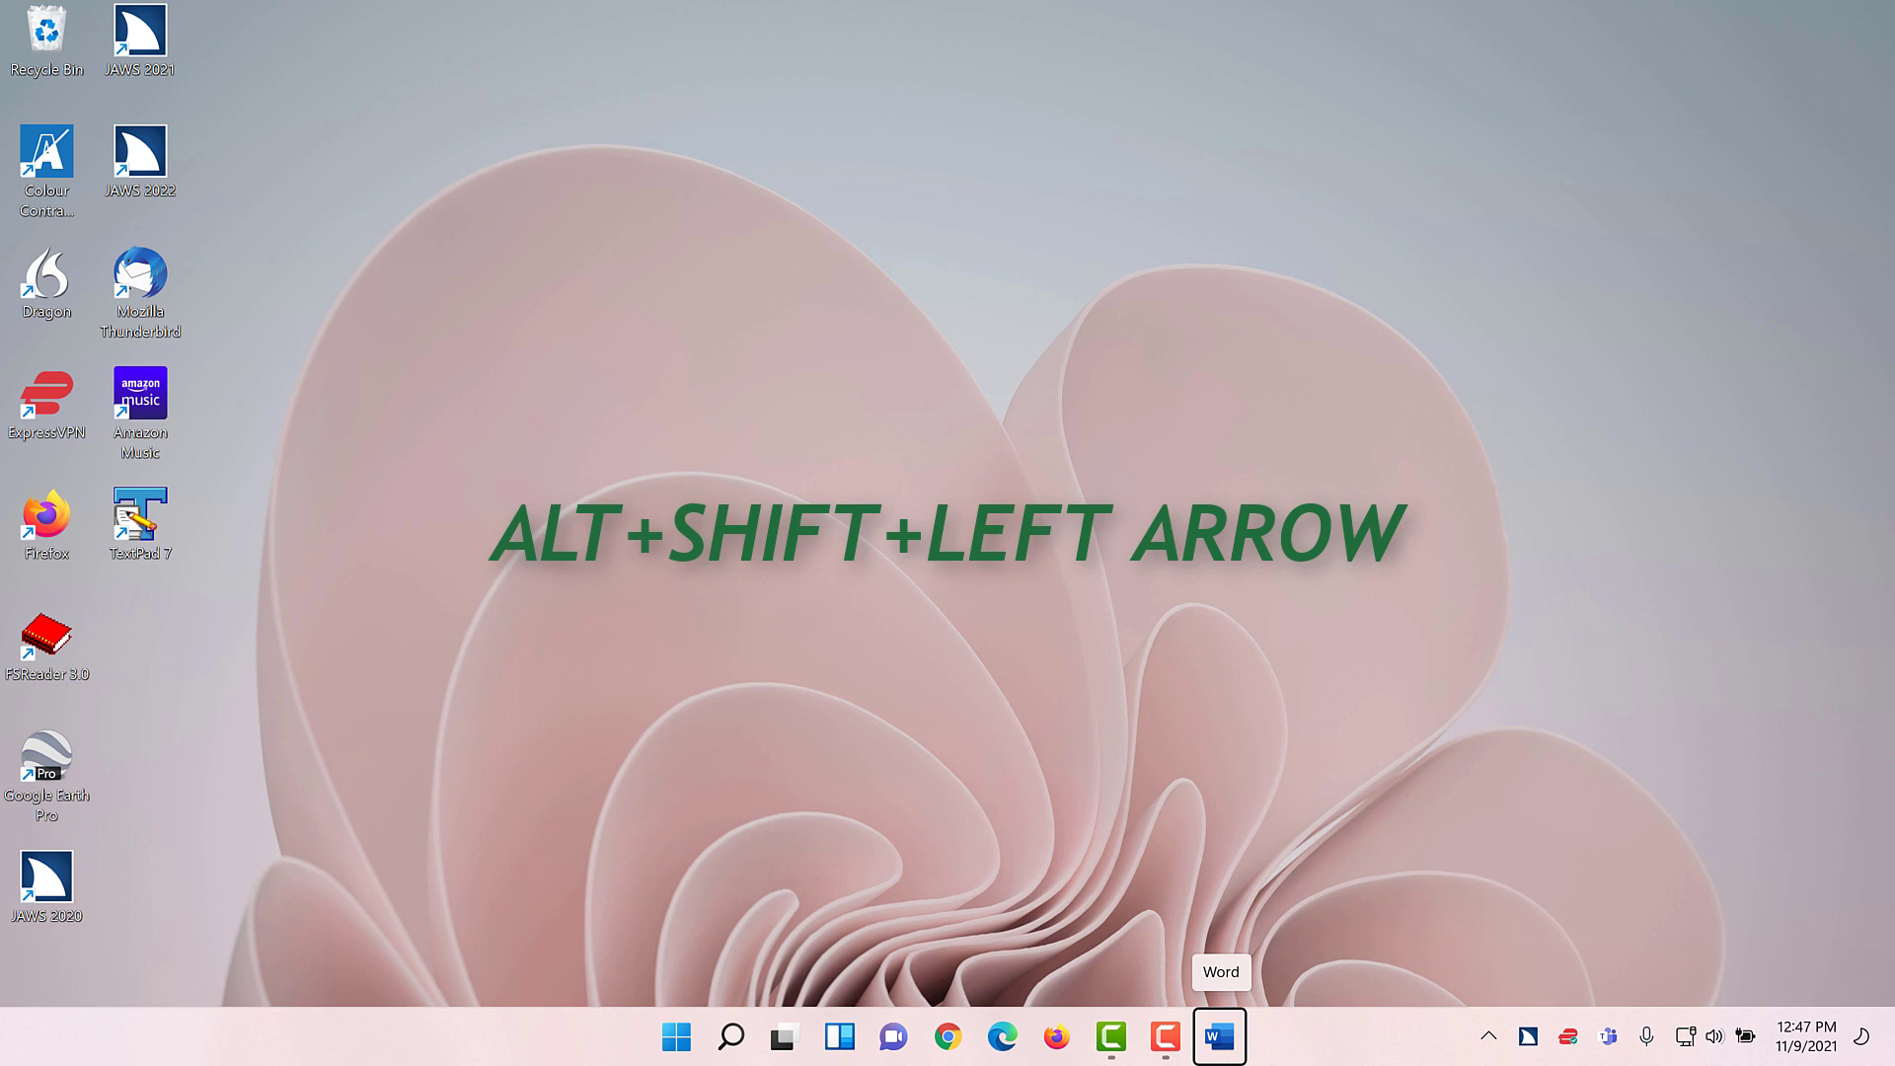
key("alt+shift+Left")
key("alt+shift+Left")
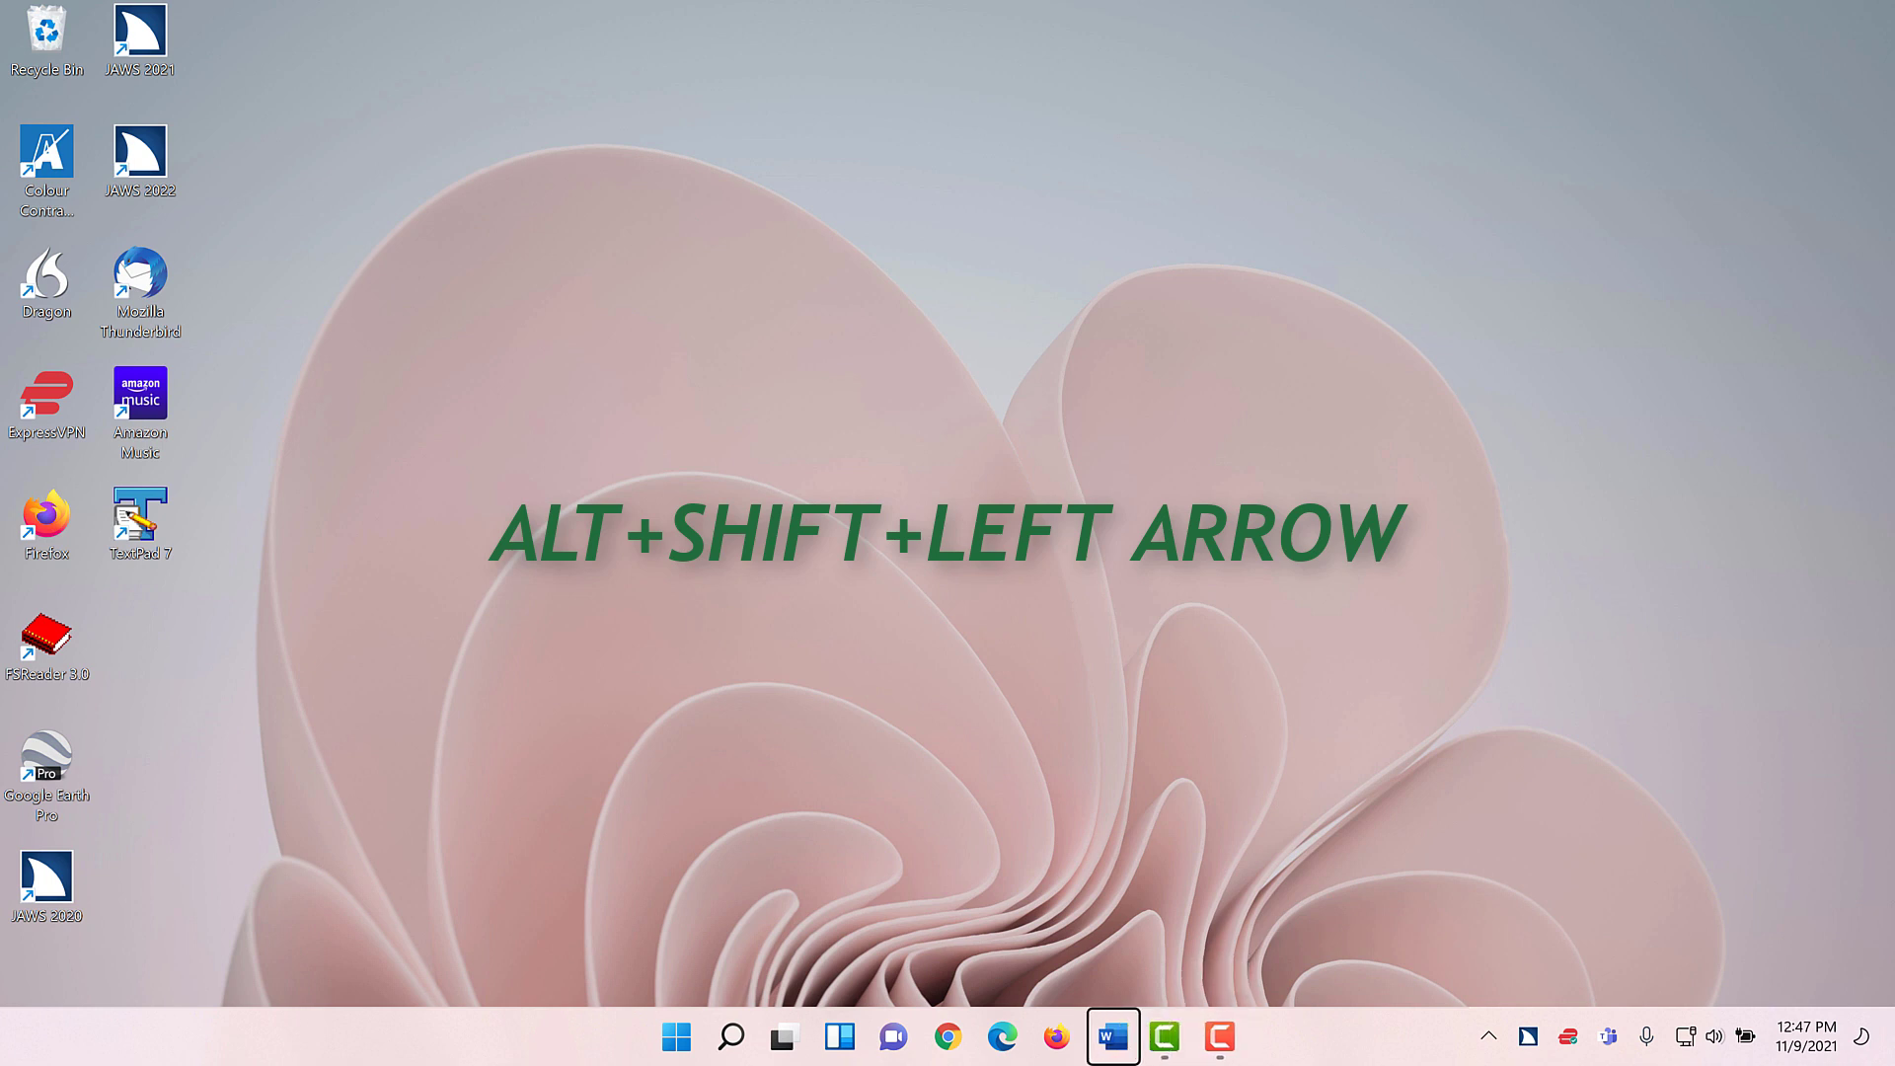
key("alt+shift+Left")
key("alt+shift+Left")
key("alt+shift+Left")
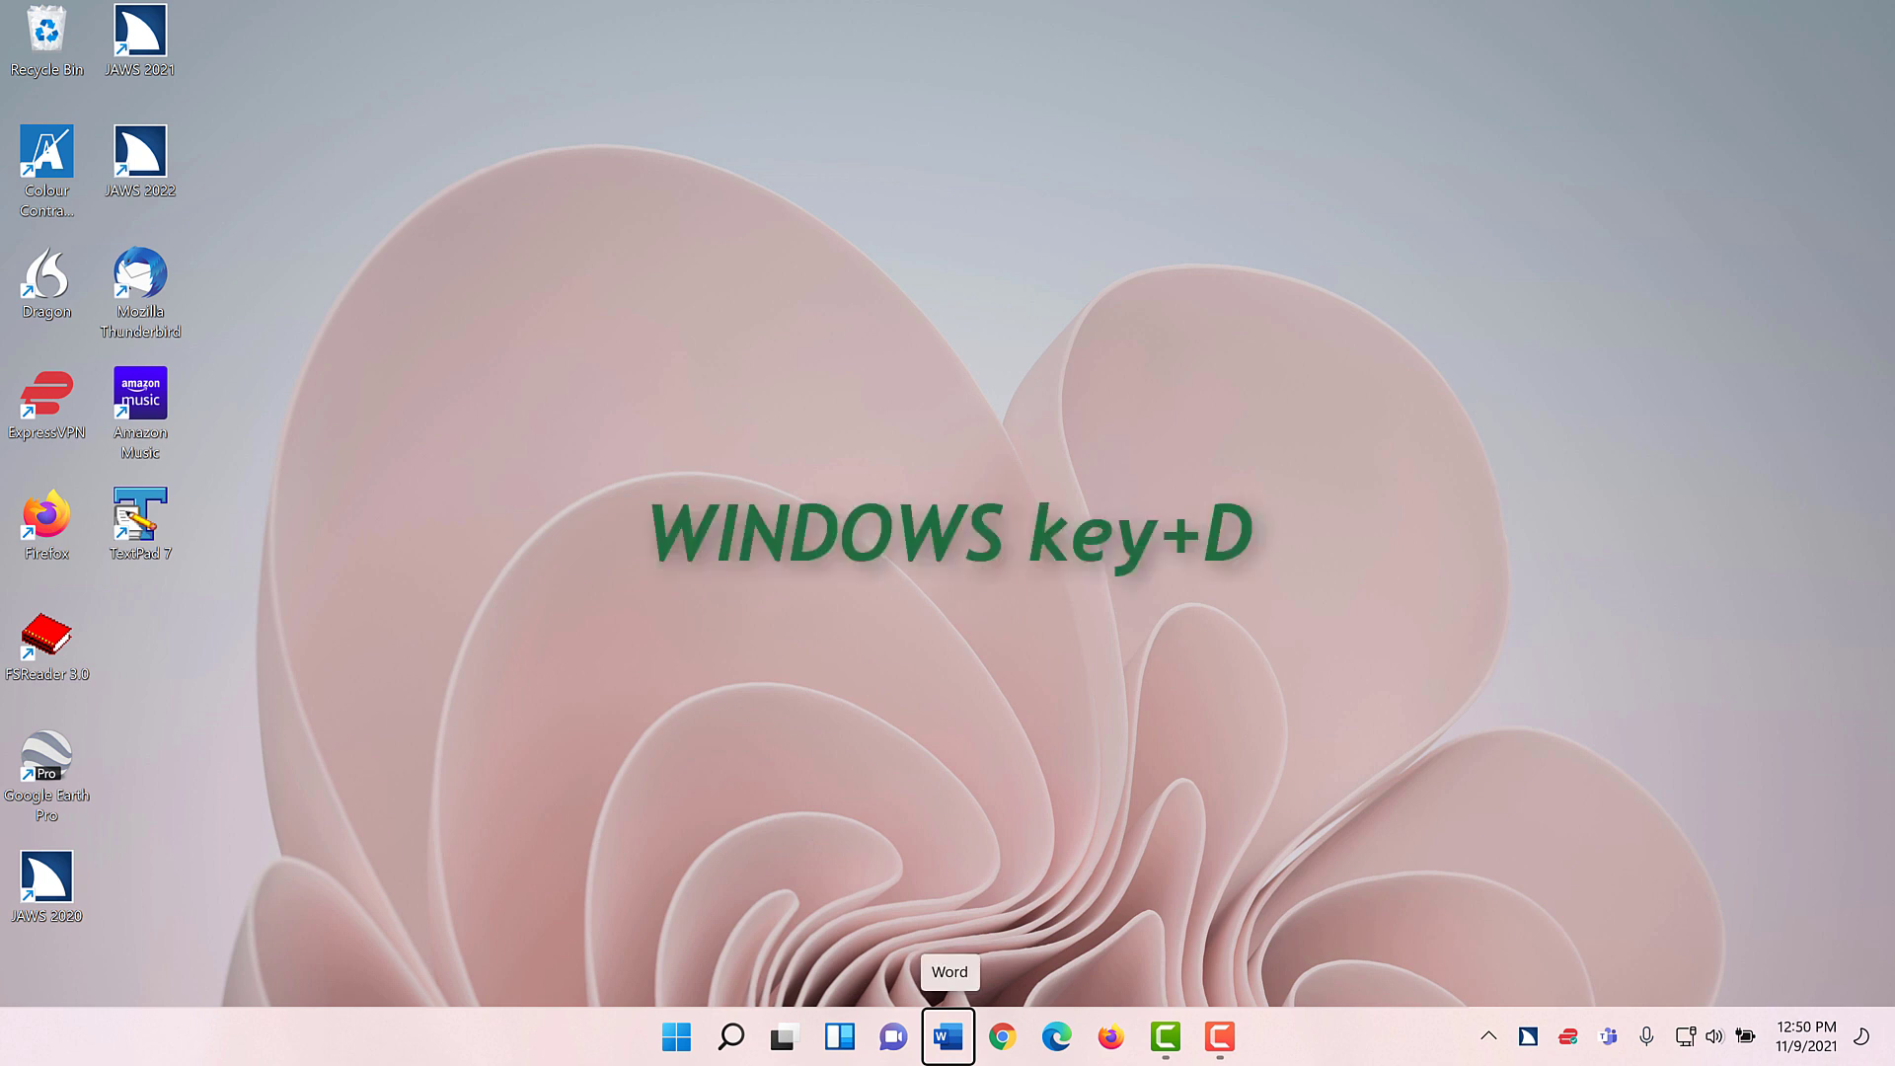
key("super+d")
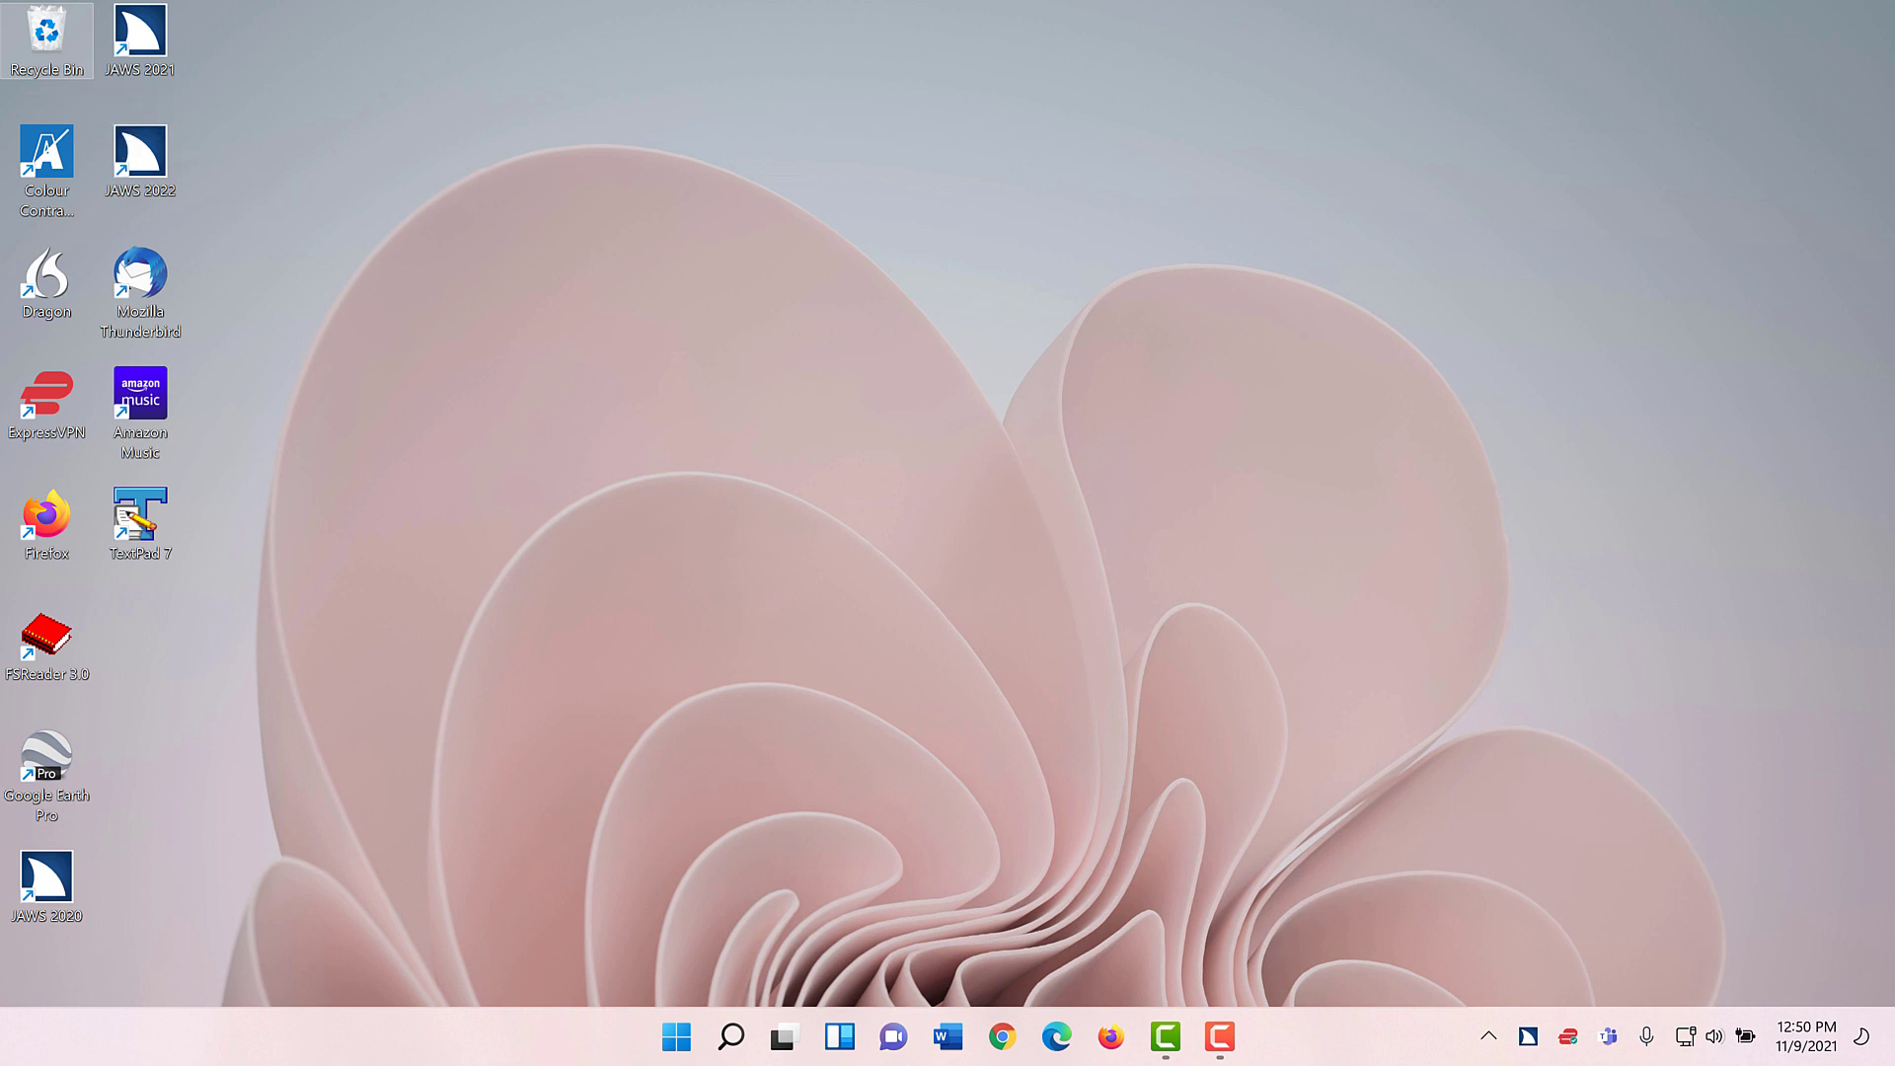
key("super+t")
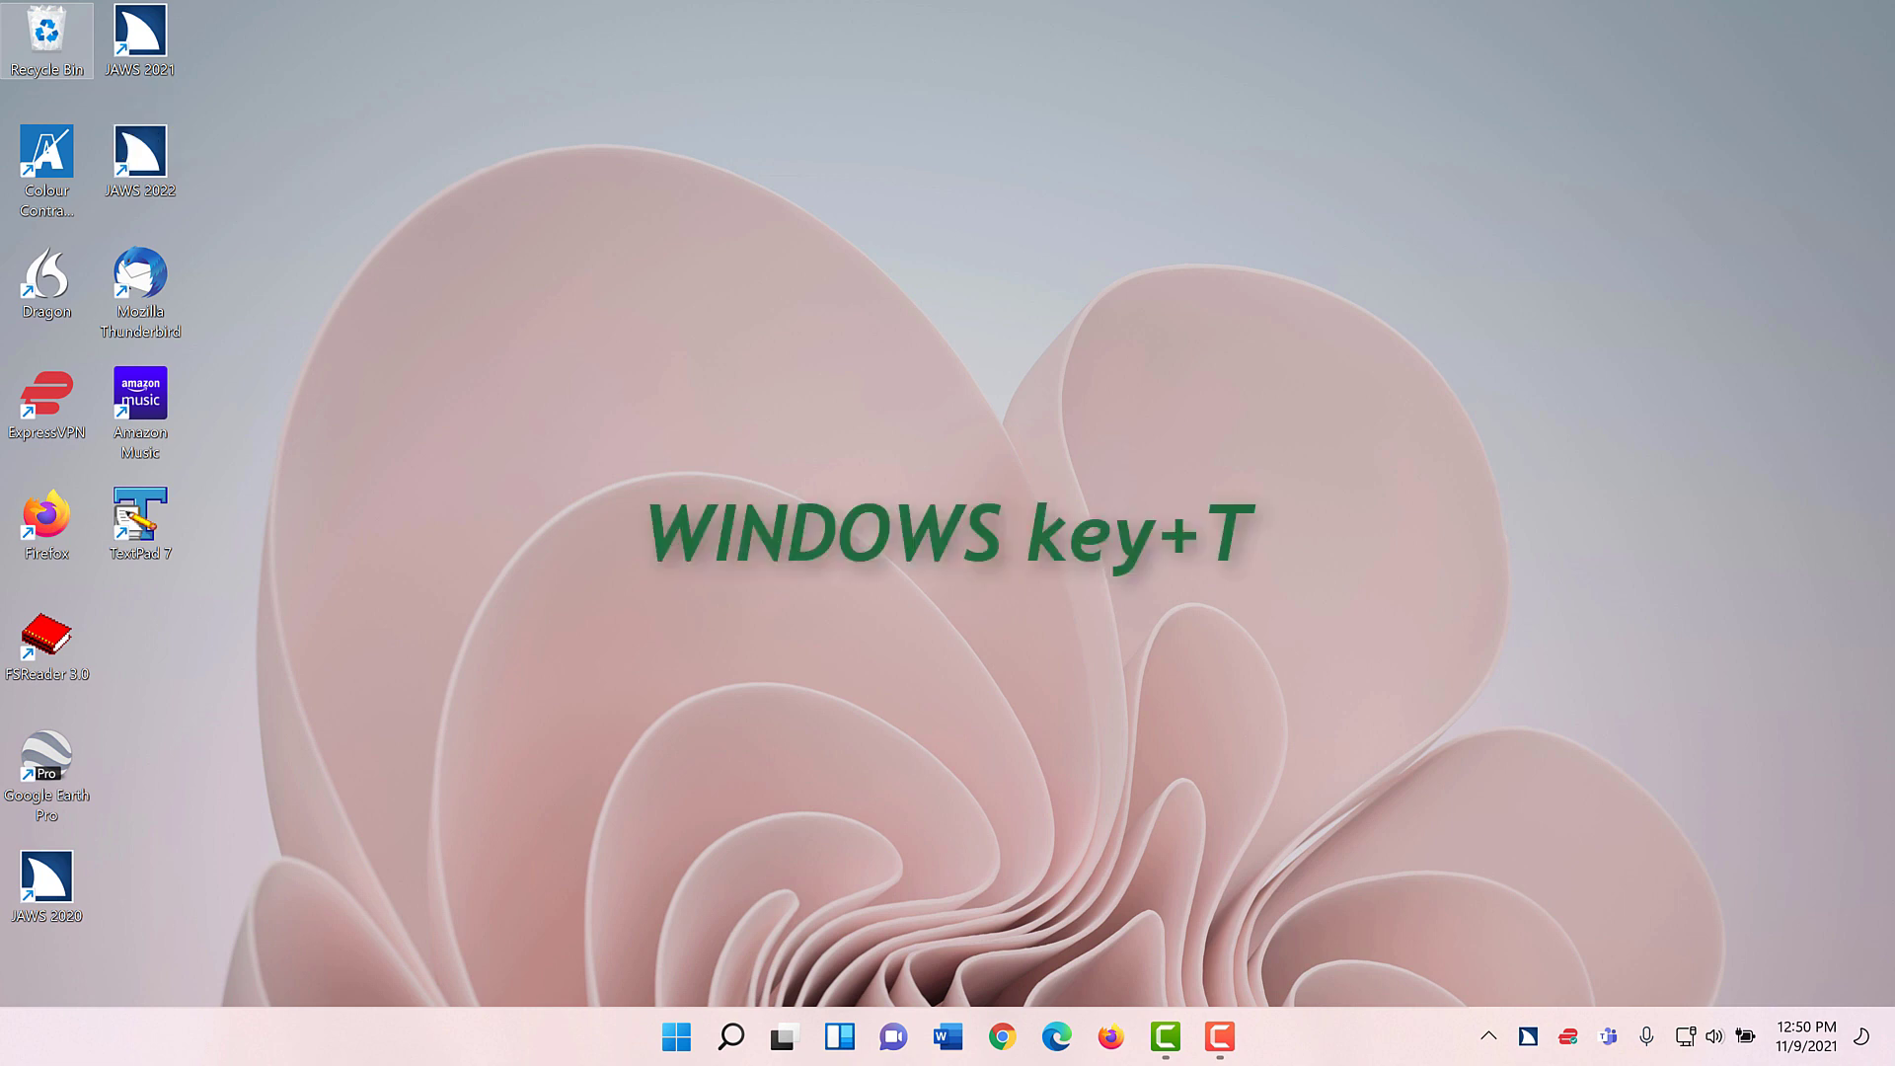
key("super+t")
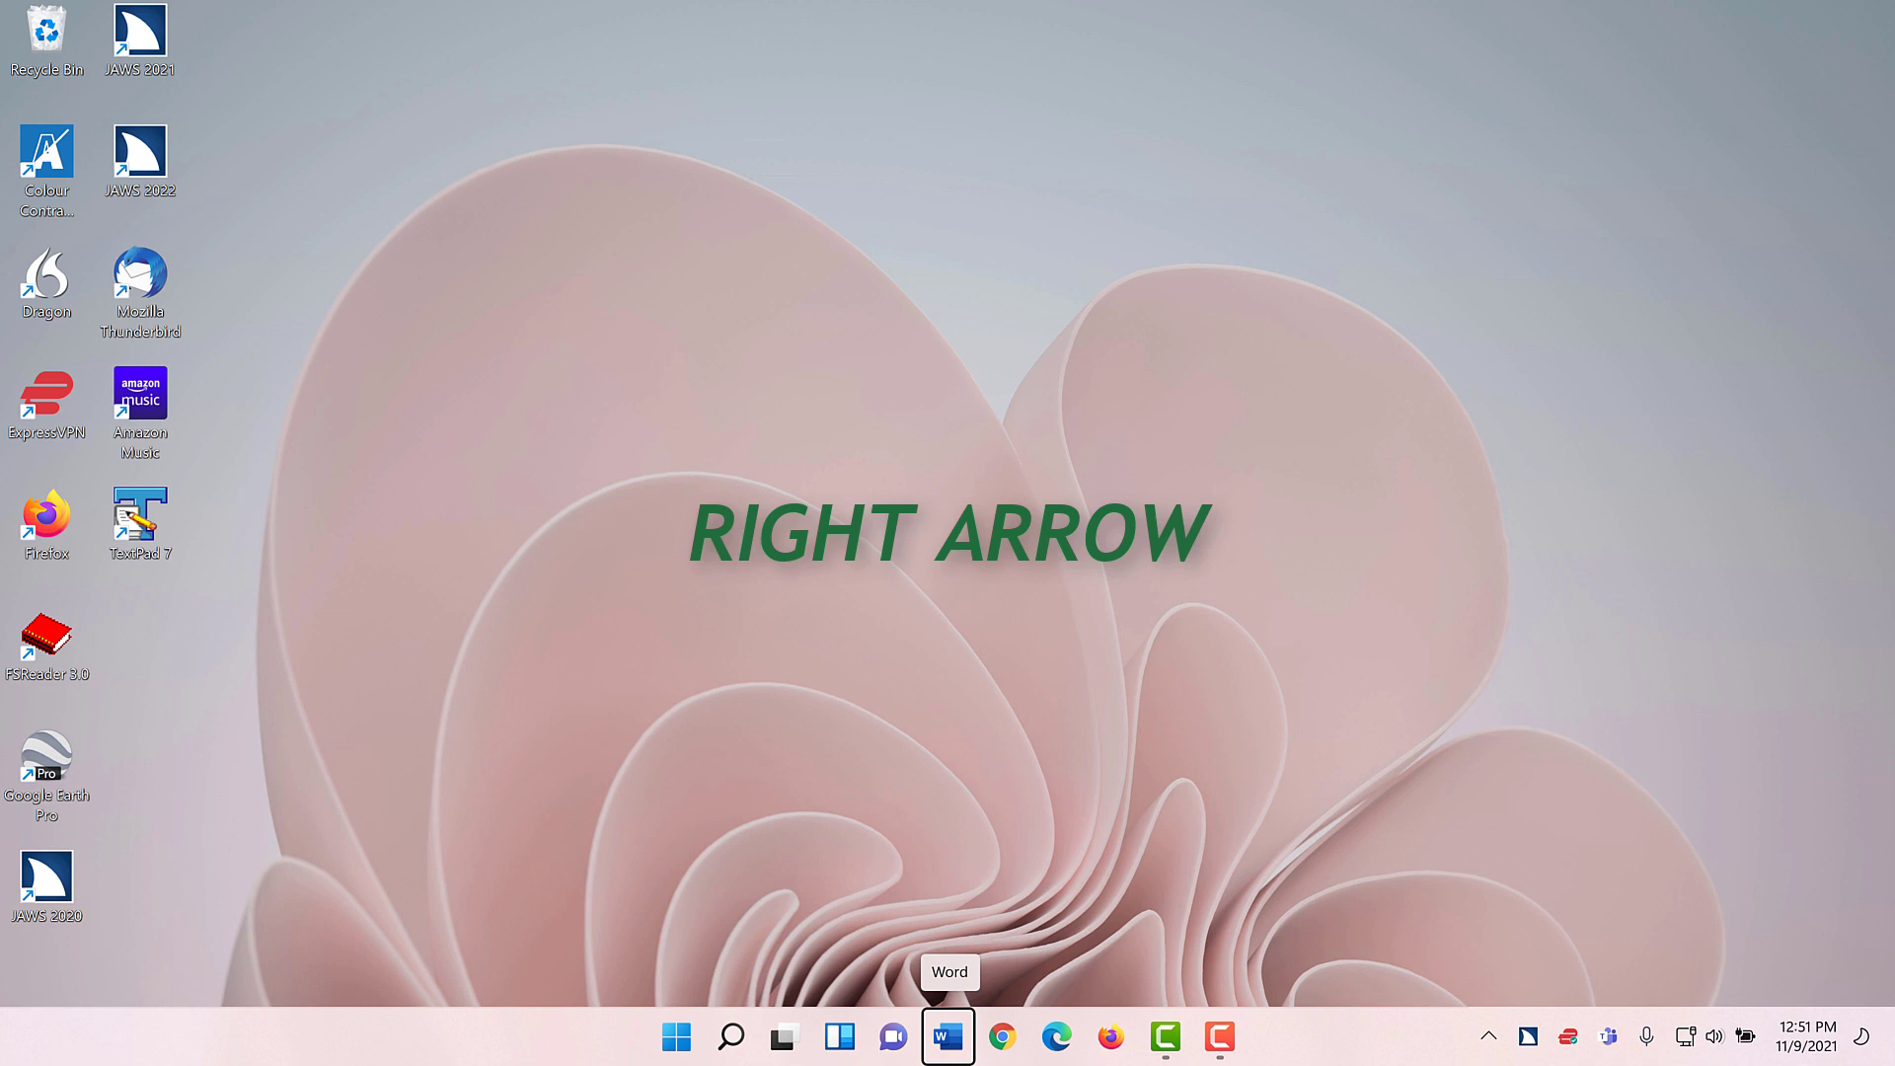
key("Right")
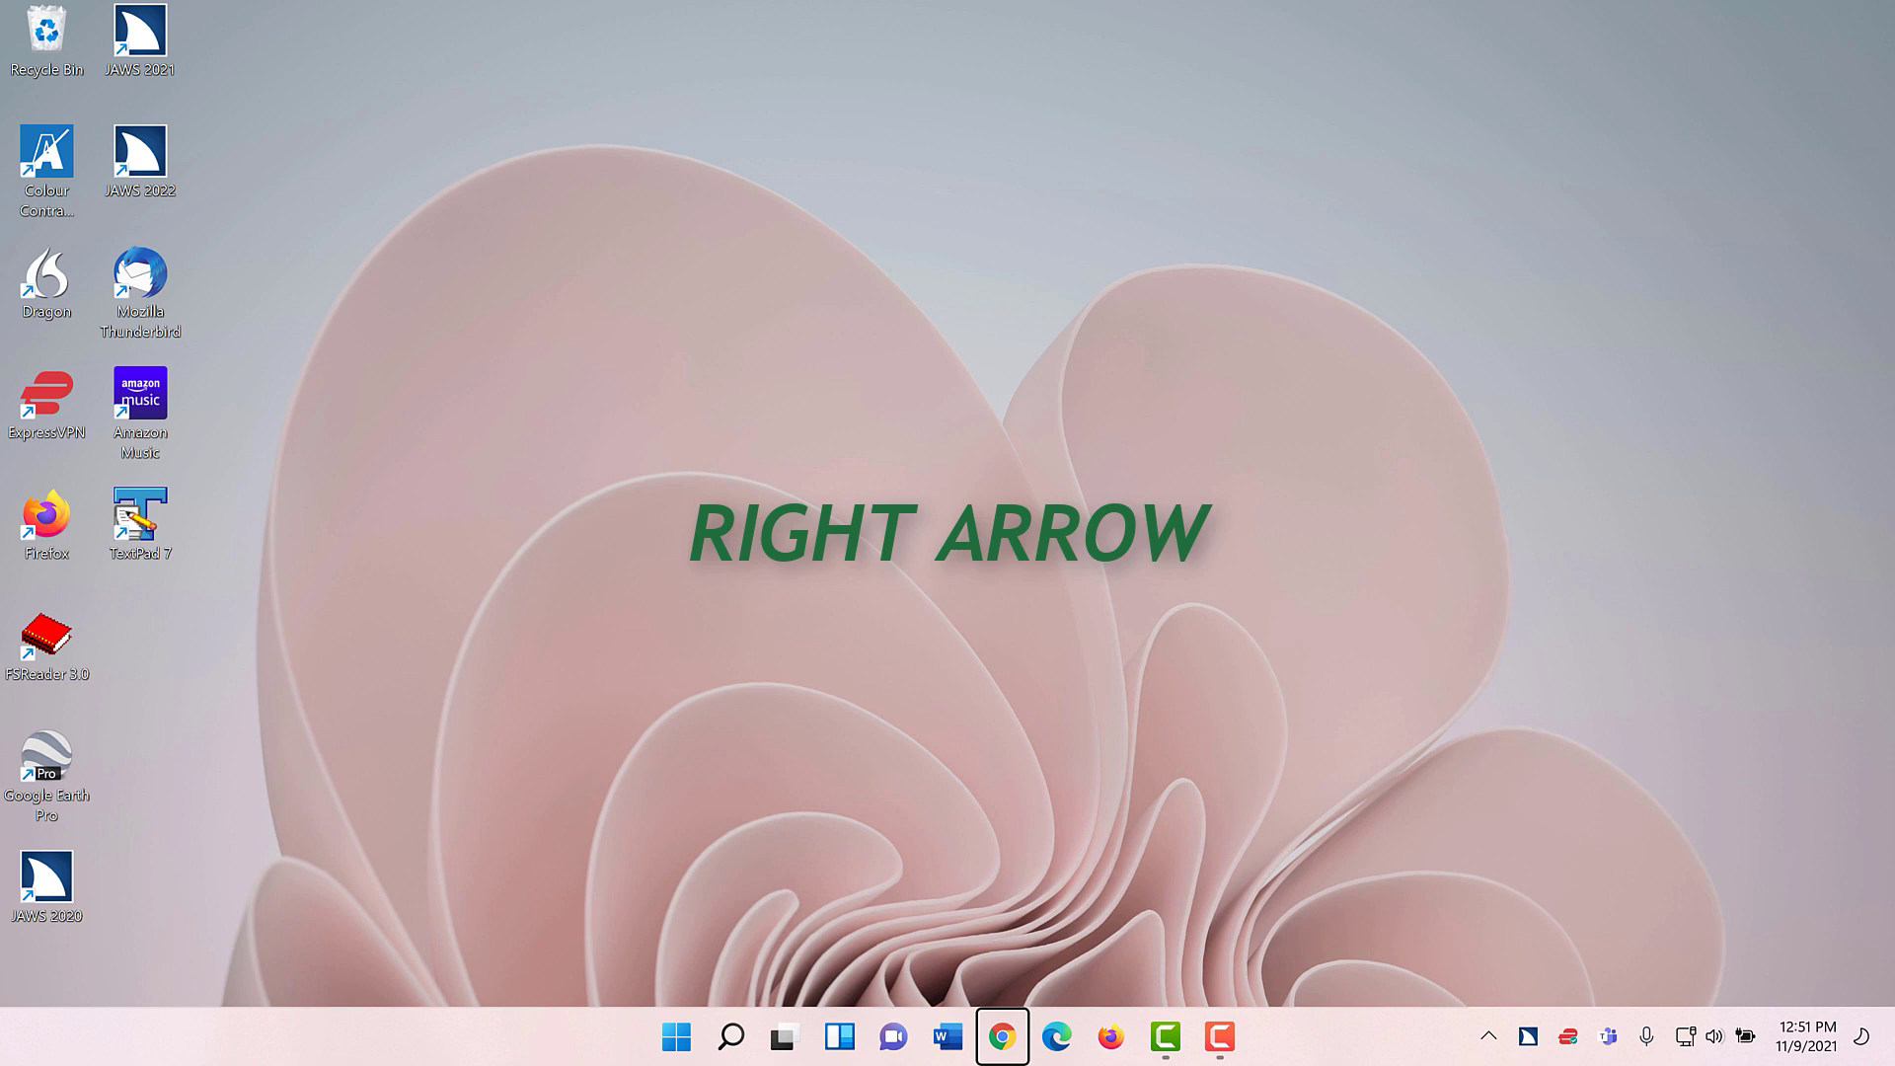
key("Right")
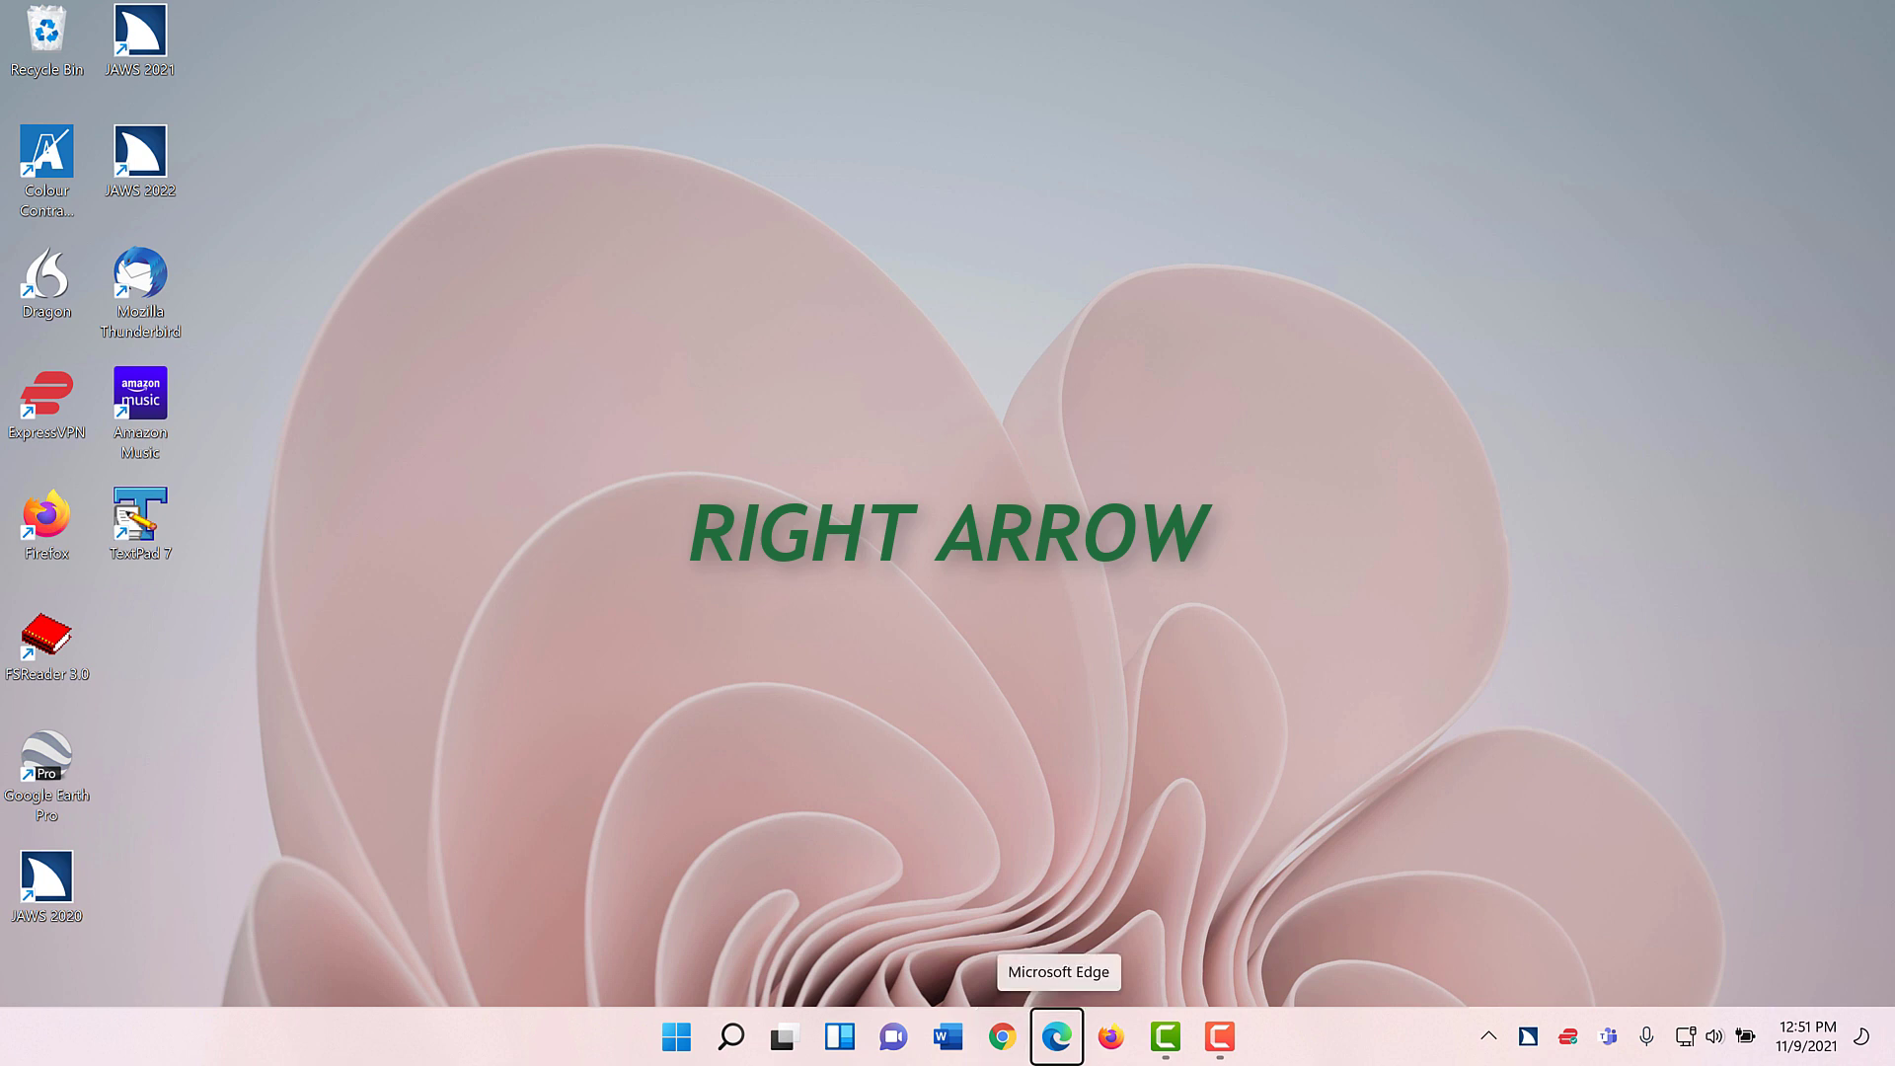
key("Right")
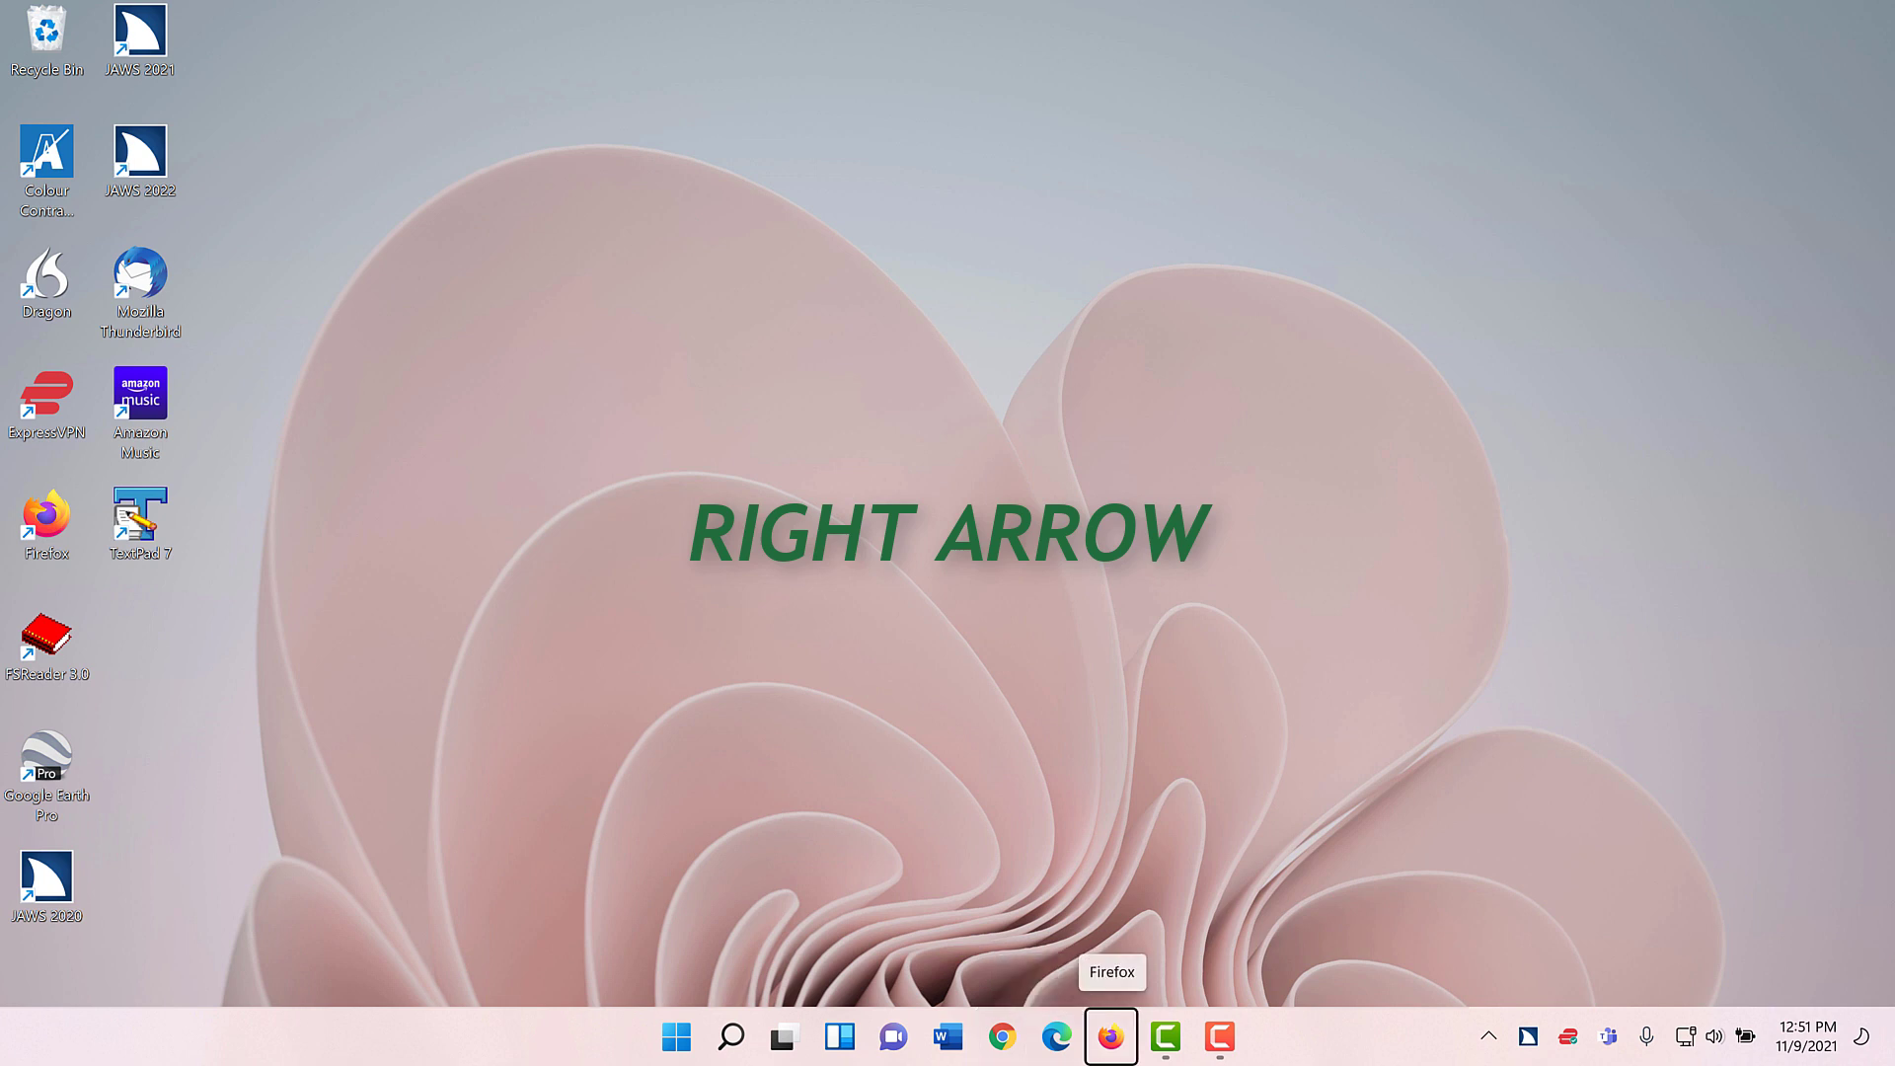
key("Right")
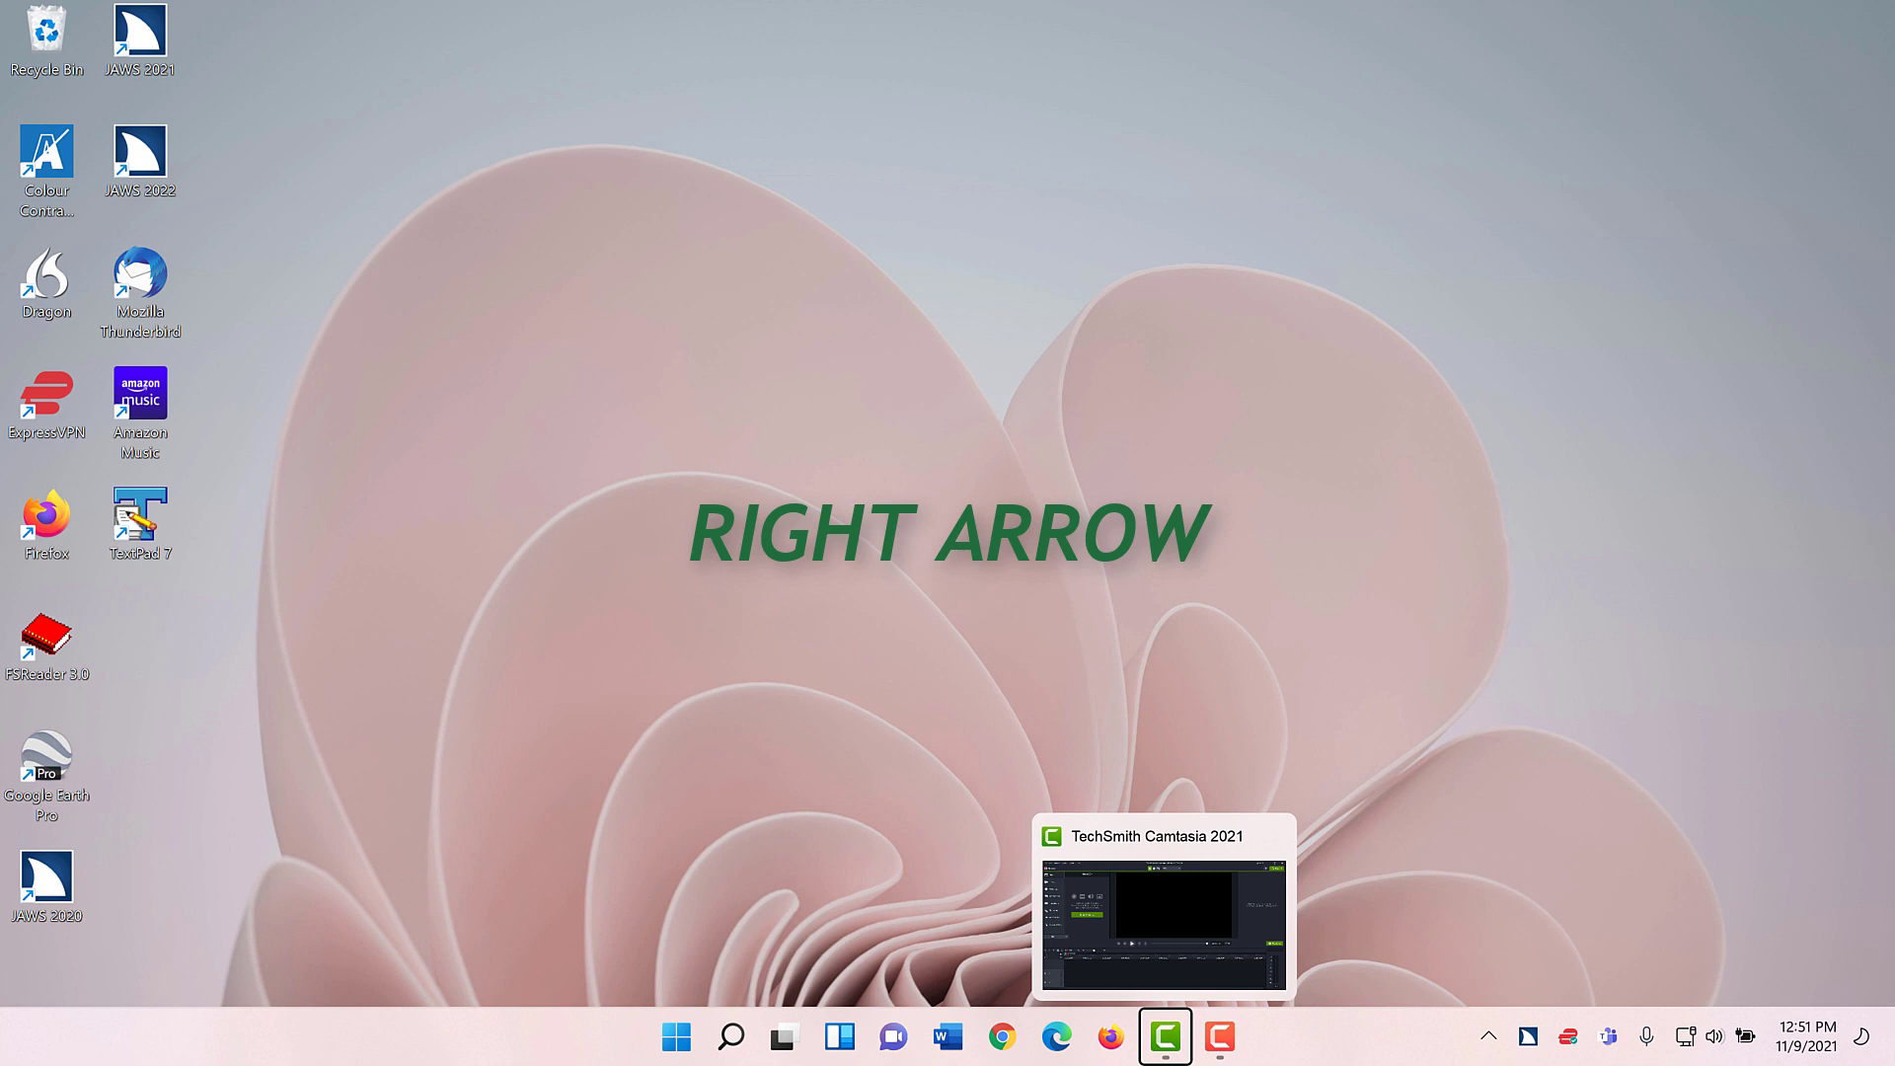
key("Right")
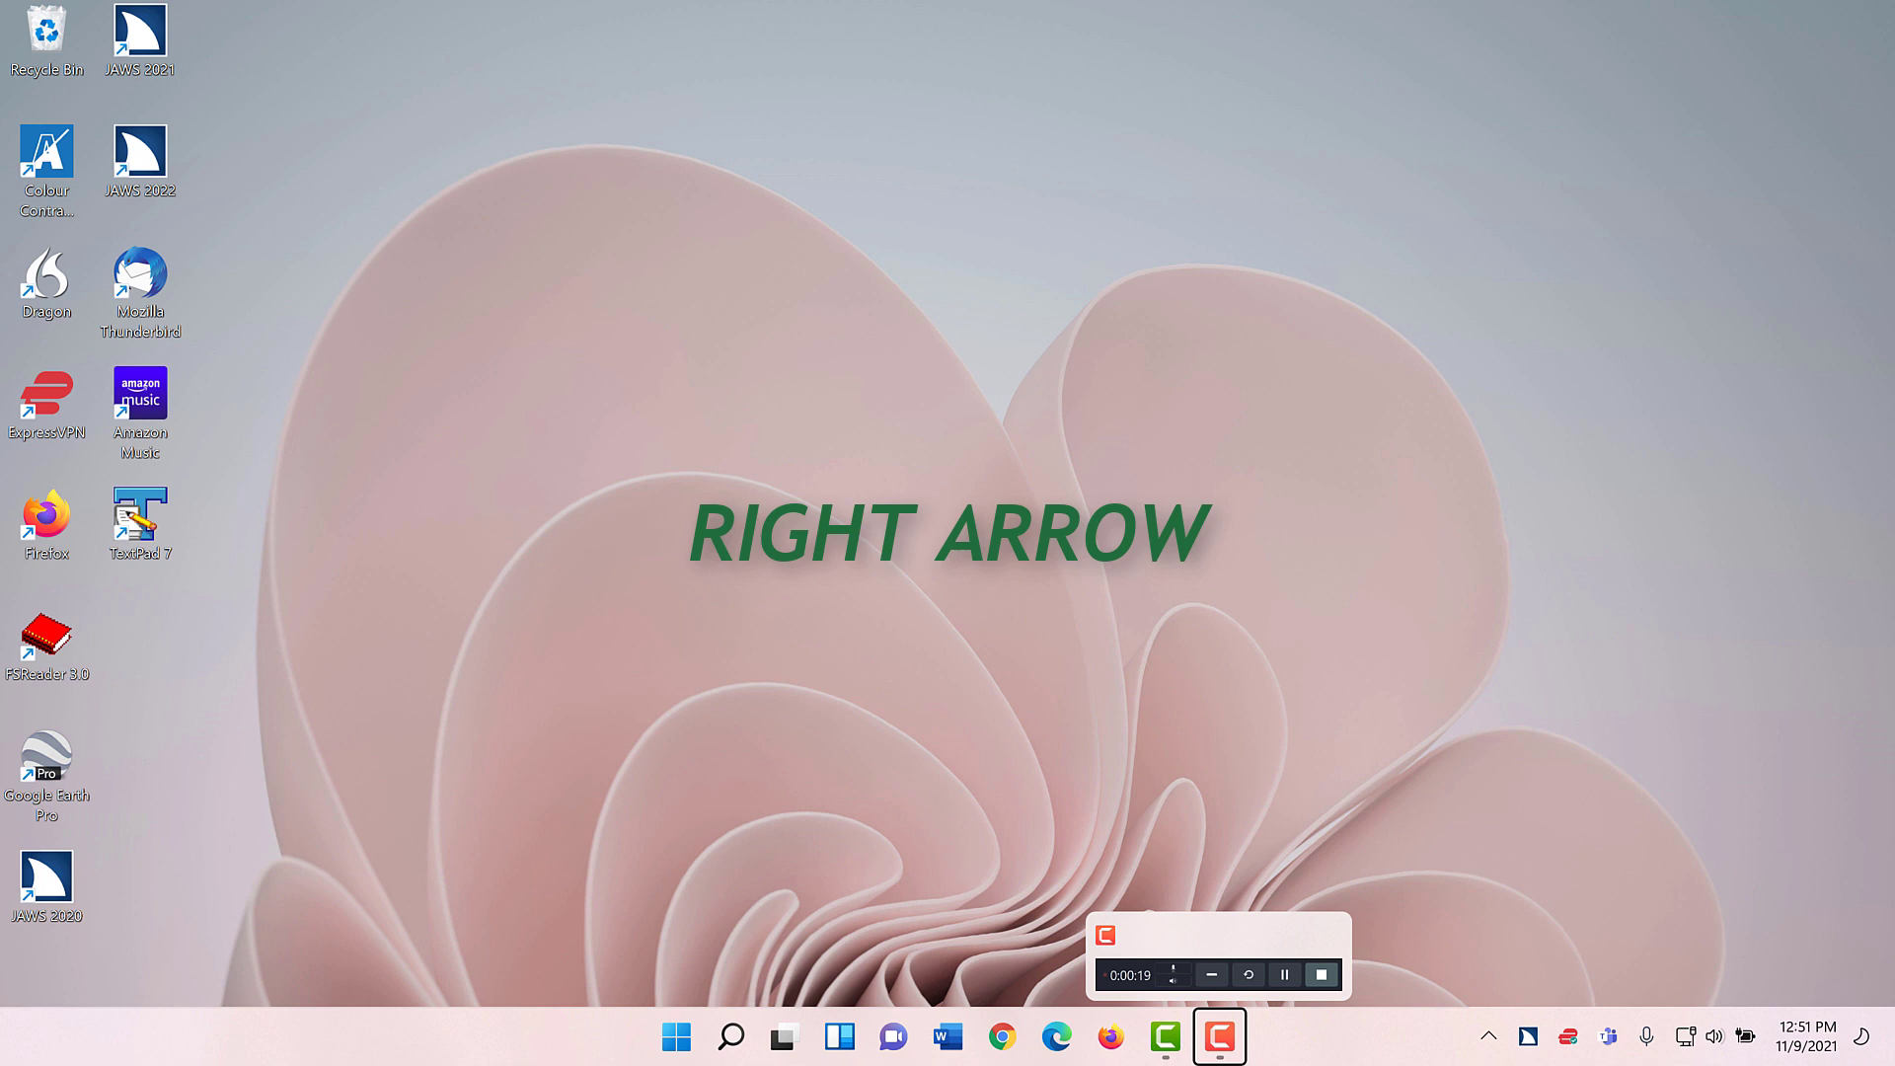
key("Right")
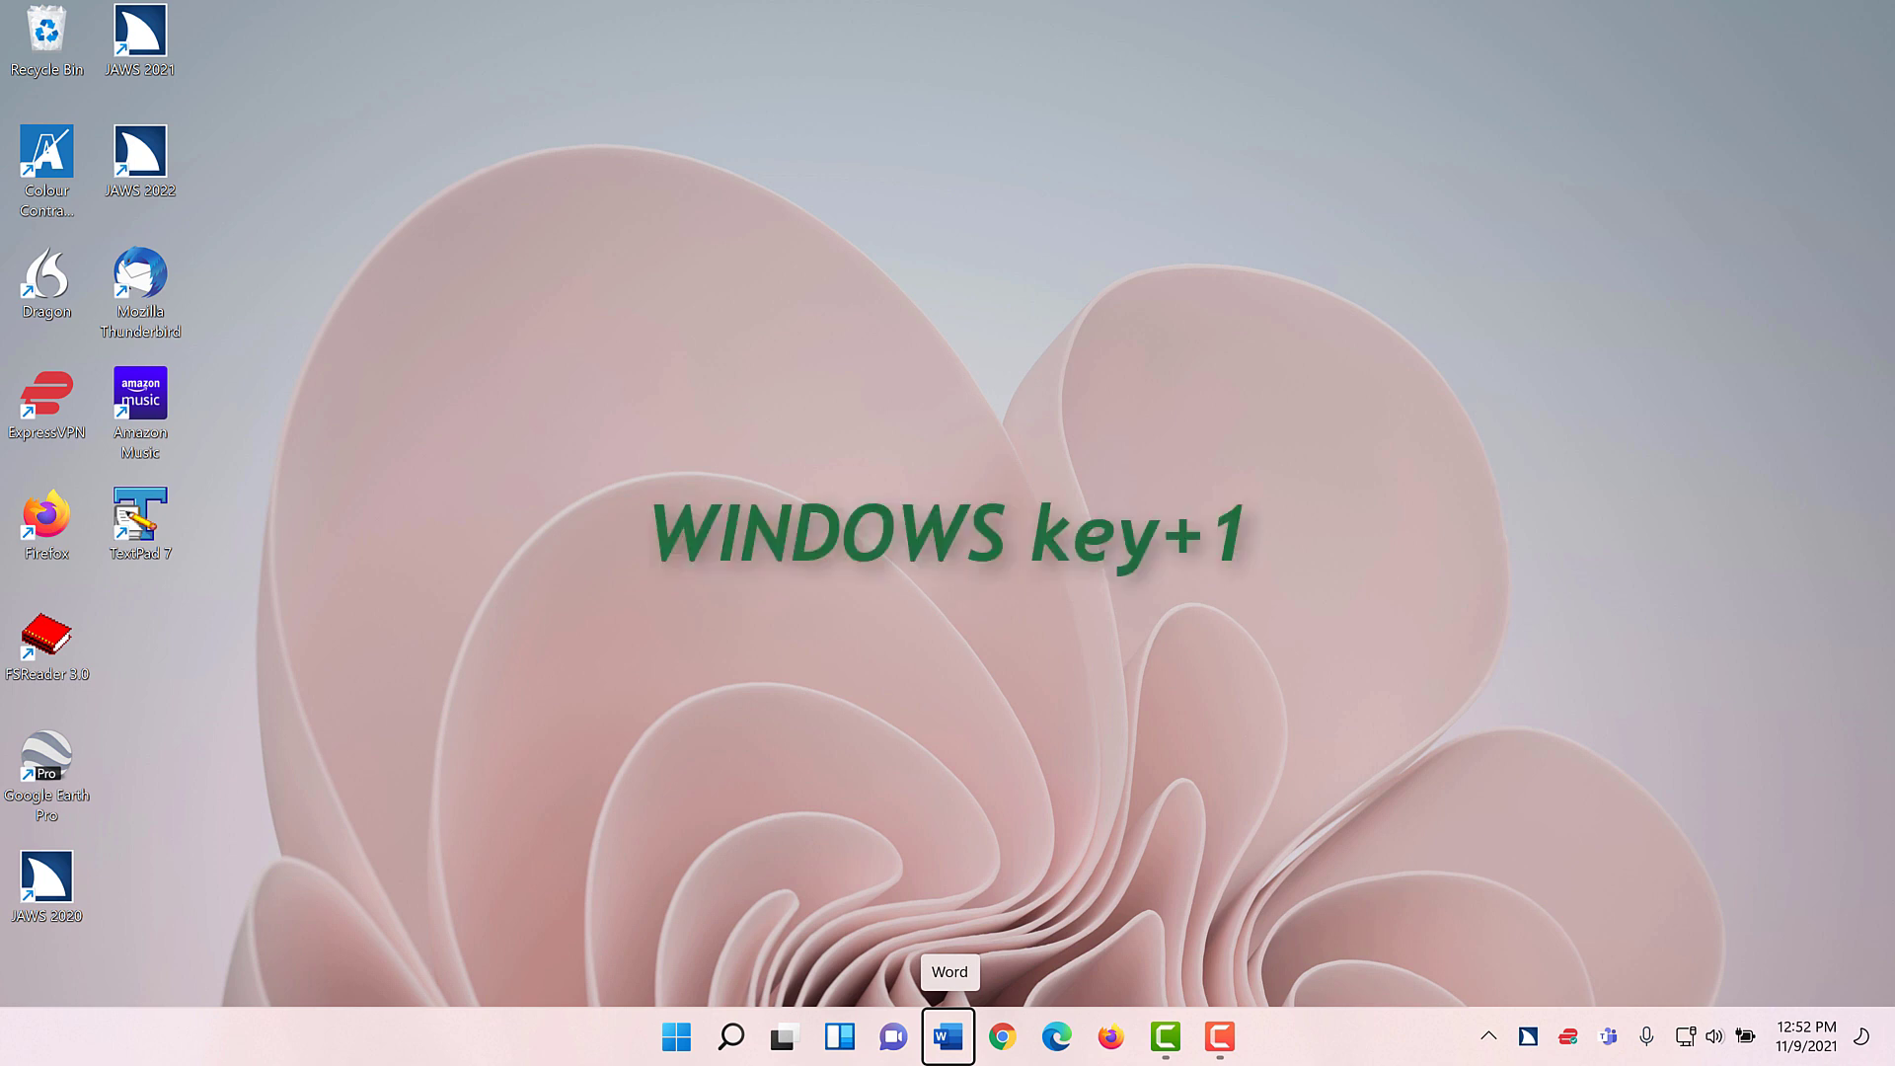
Step: Launch Word with Win+1 to show its Home start screen, then close it with Alt+F4
key("super+1")
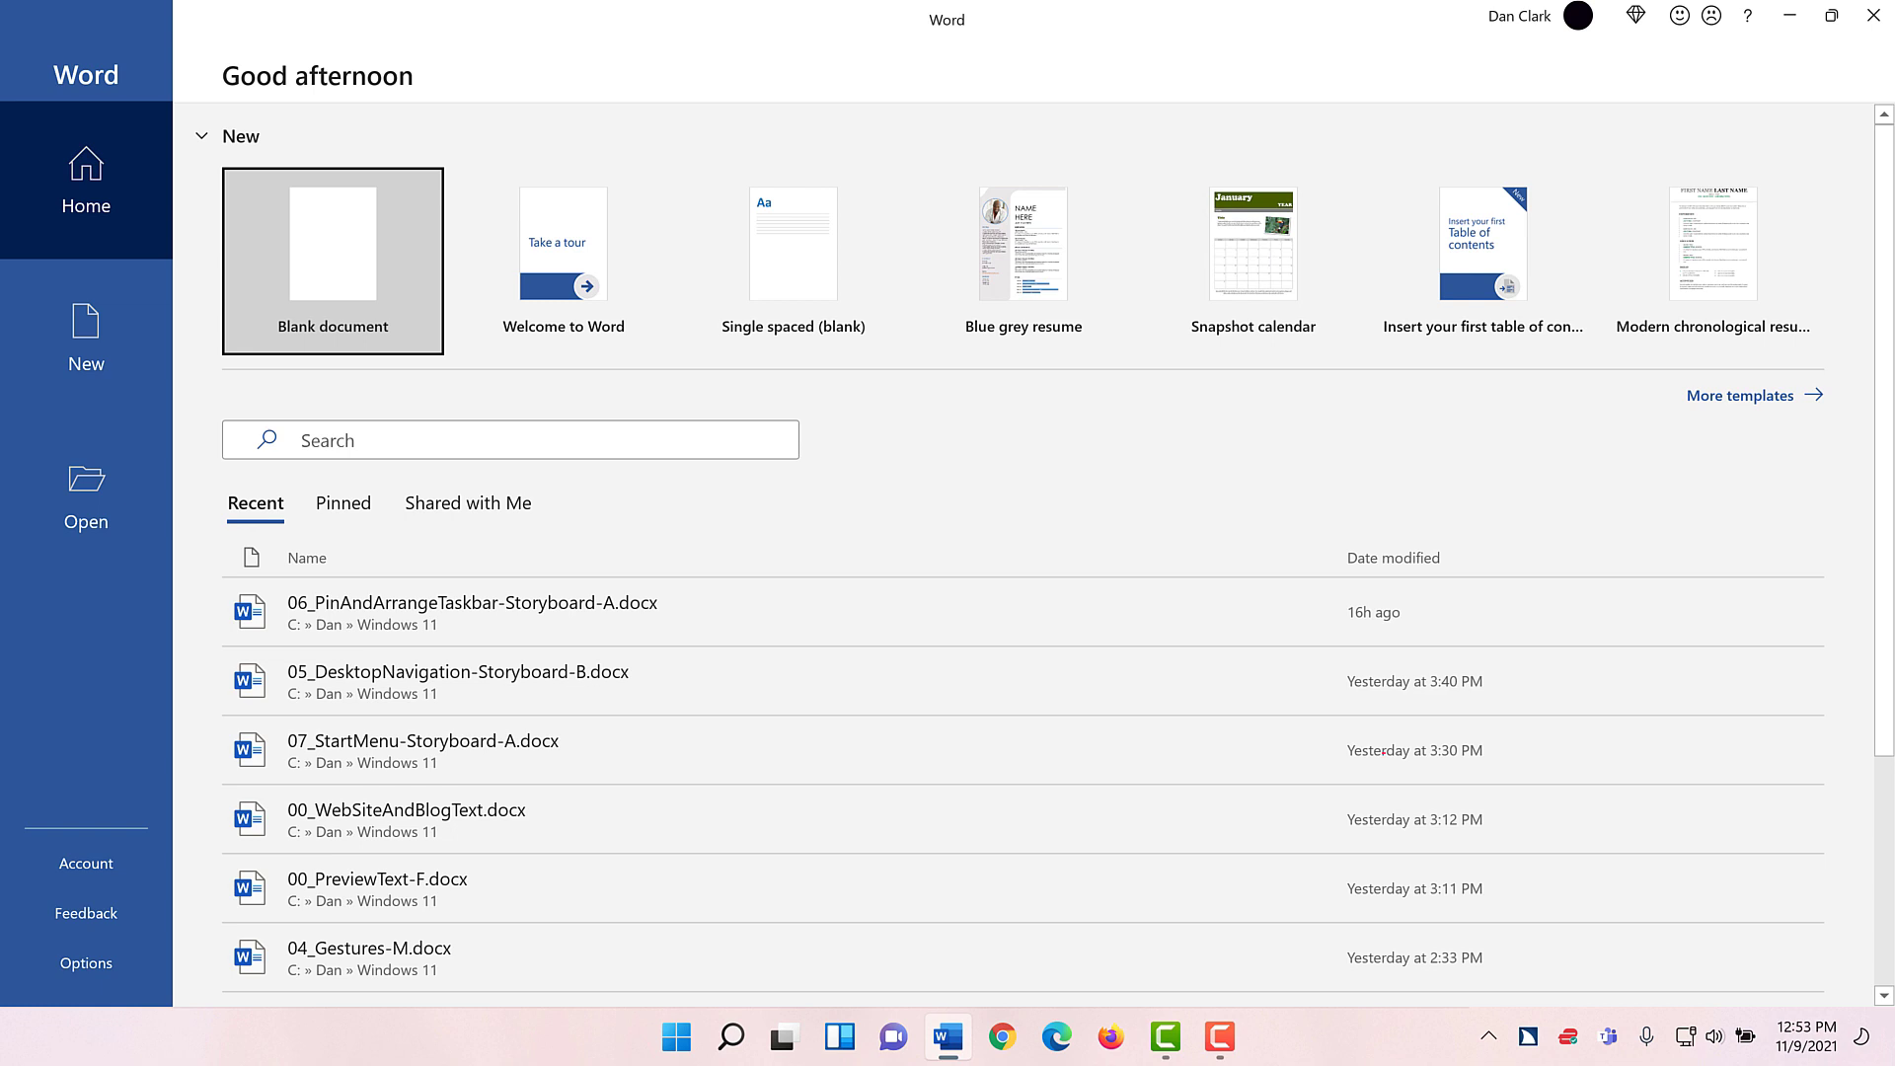
key("alt+F4")
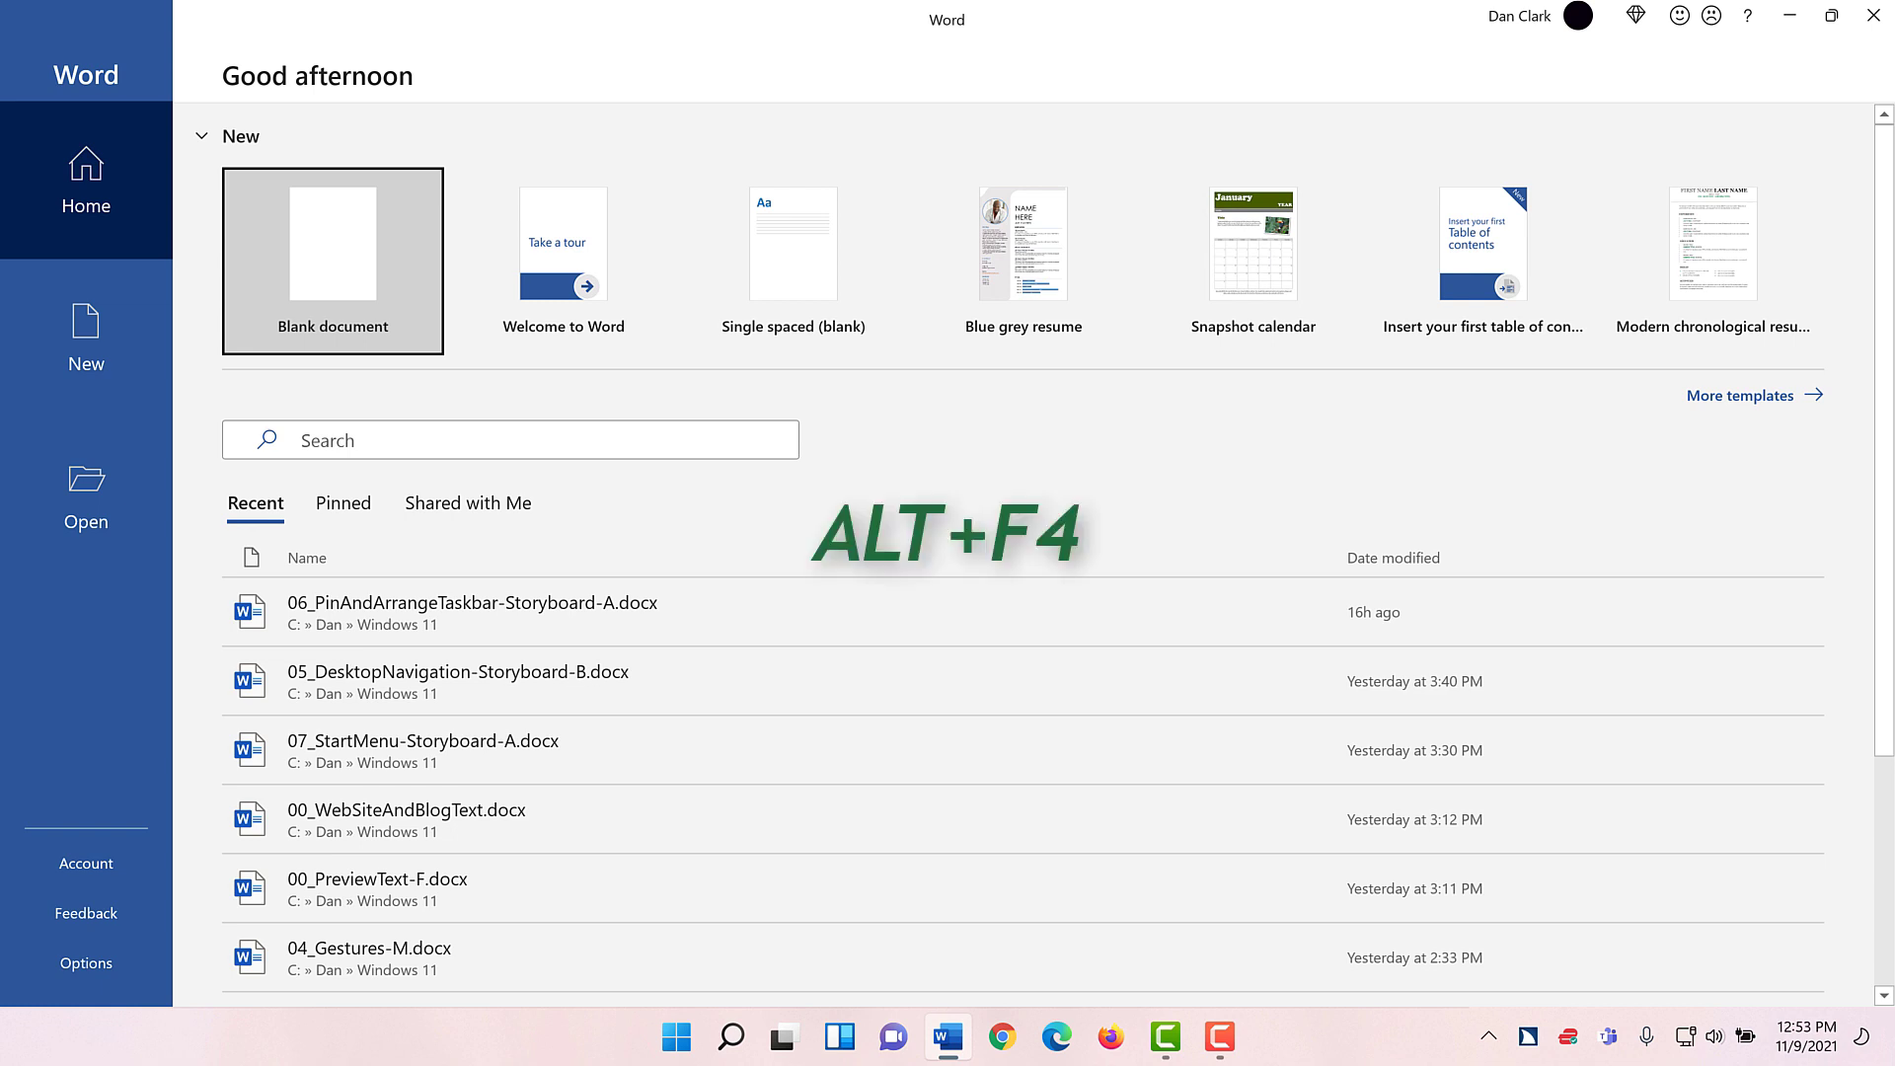